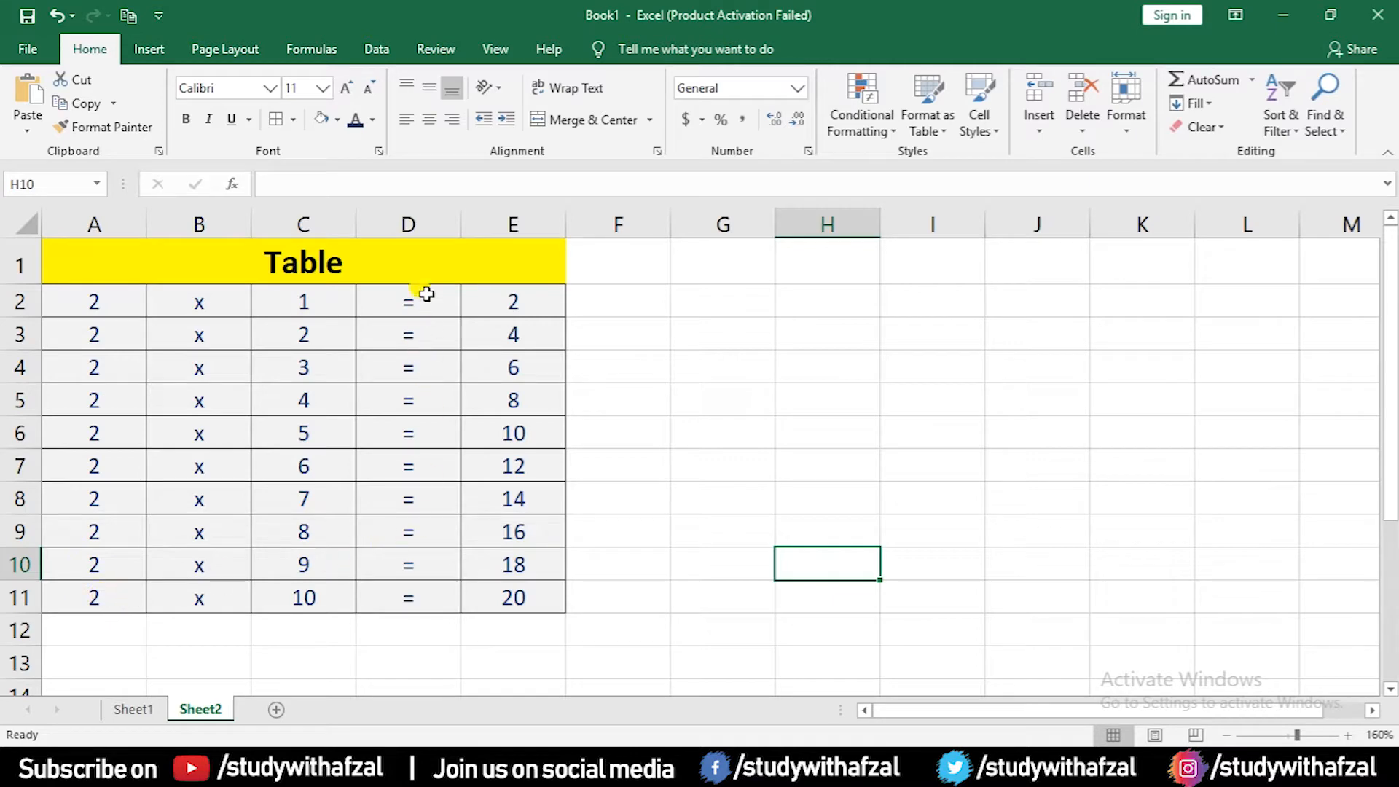
Step: Set the multiplicand in cell A2 to 5 and check the product formula in E2
click(540, 299)
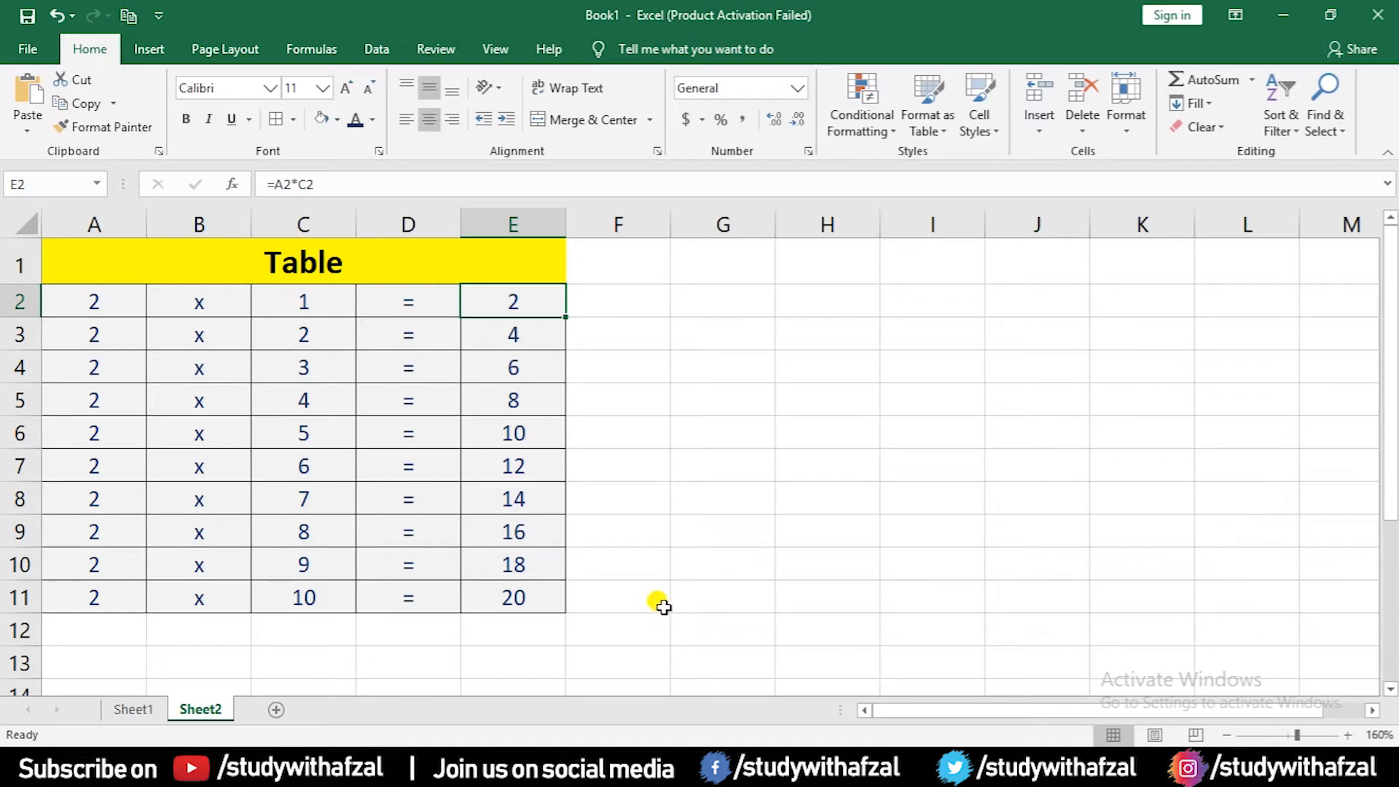
click(732, 410)
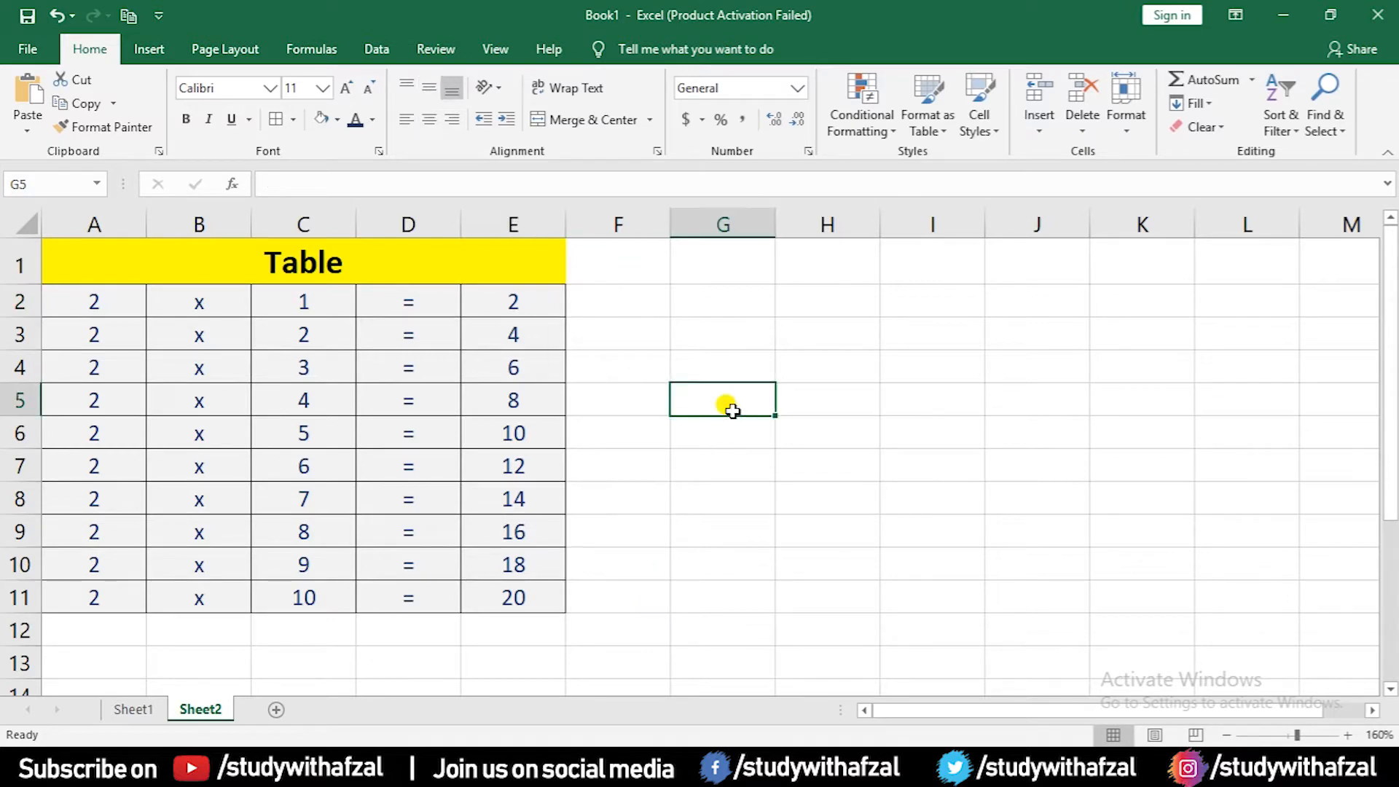
click(127, 291)
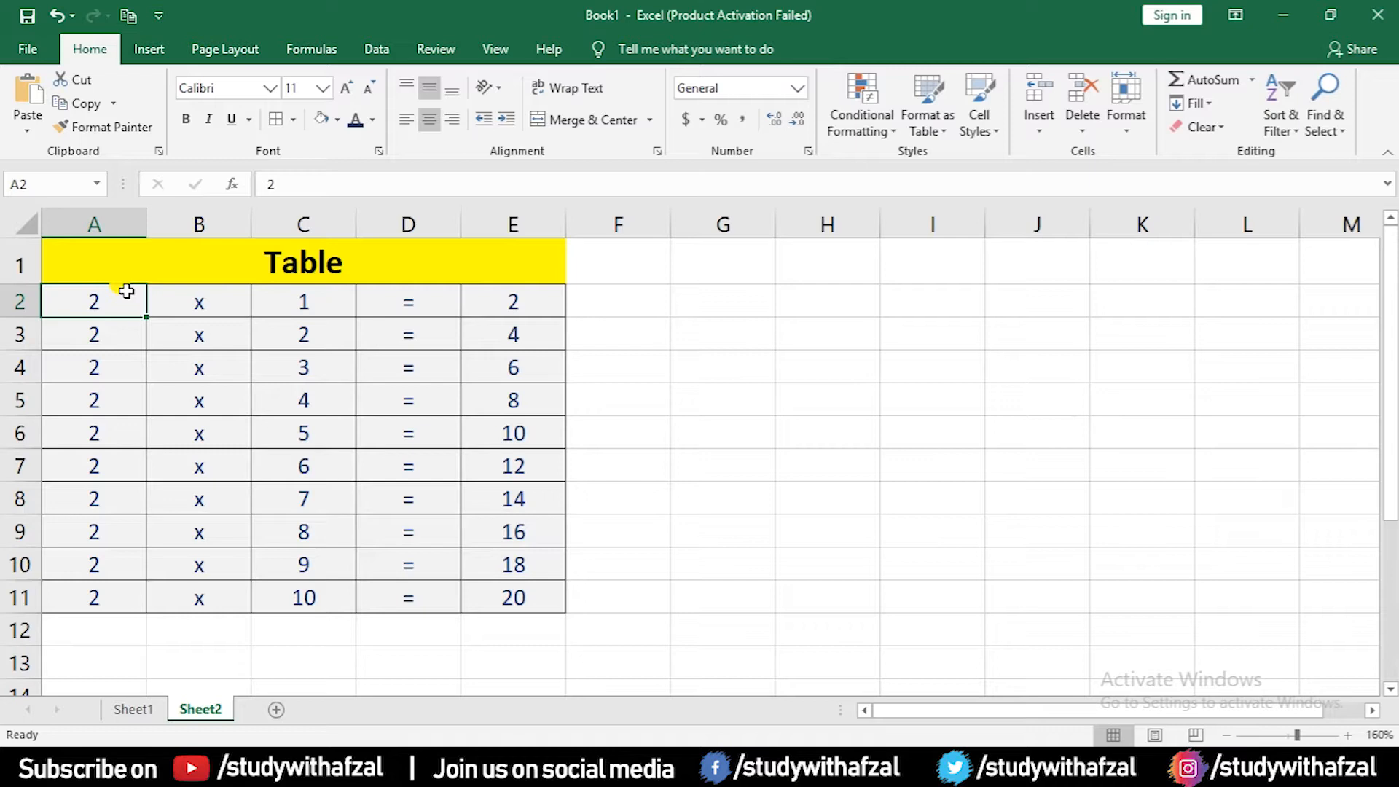
text(5)
key(Return)
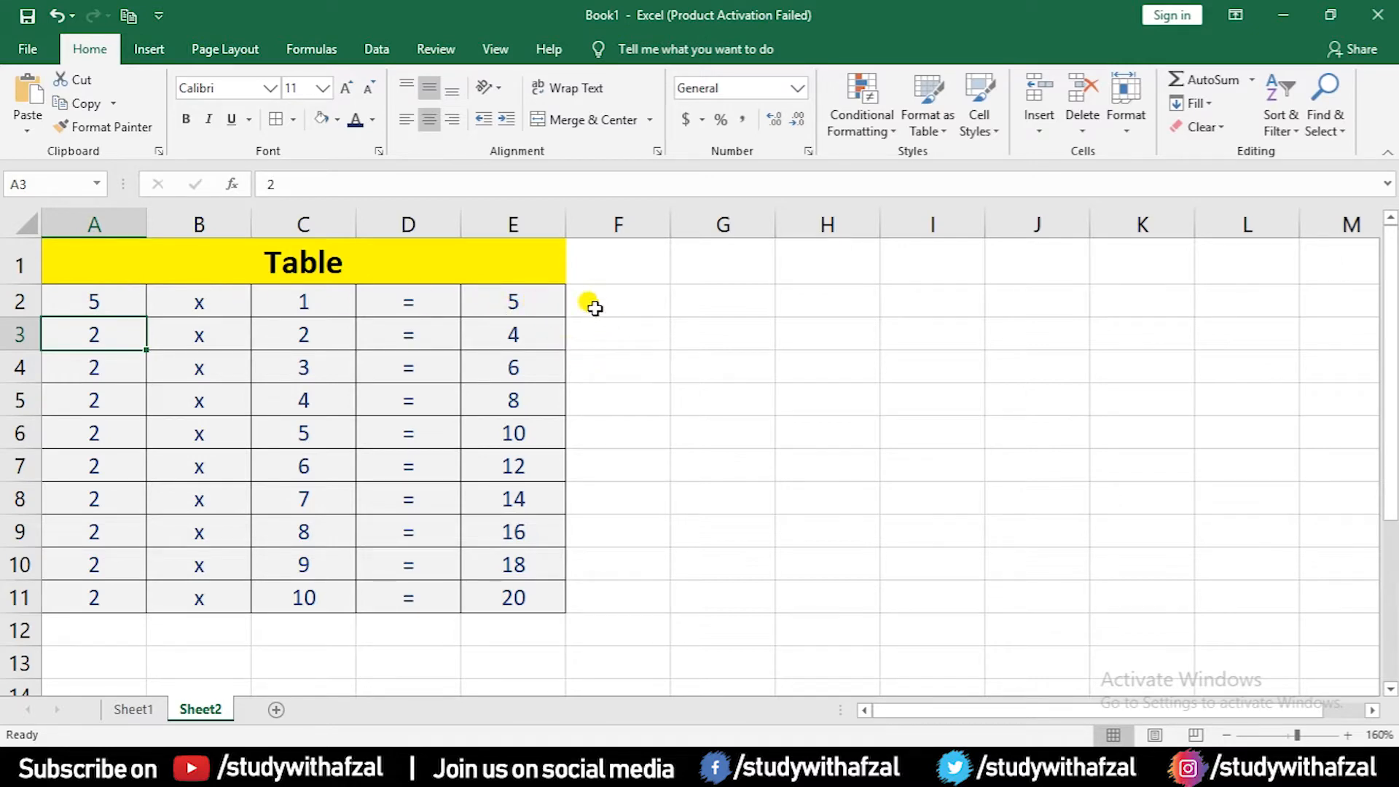
click(517, 295)
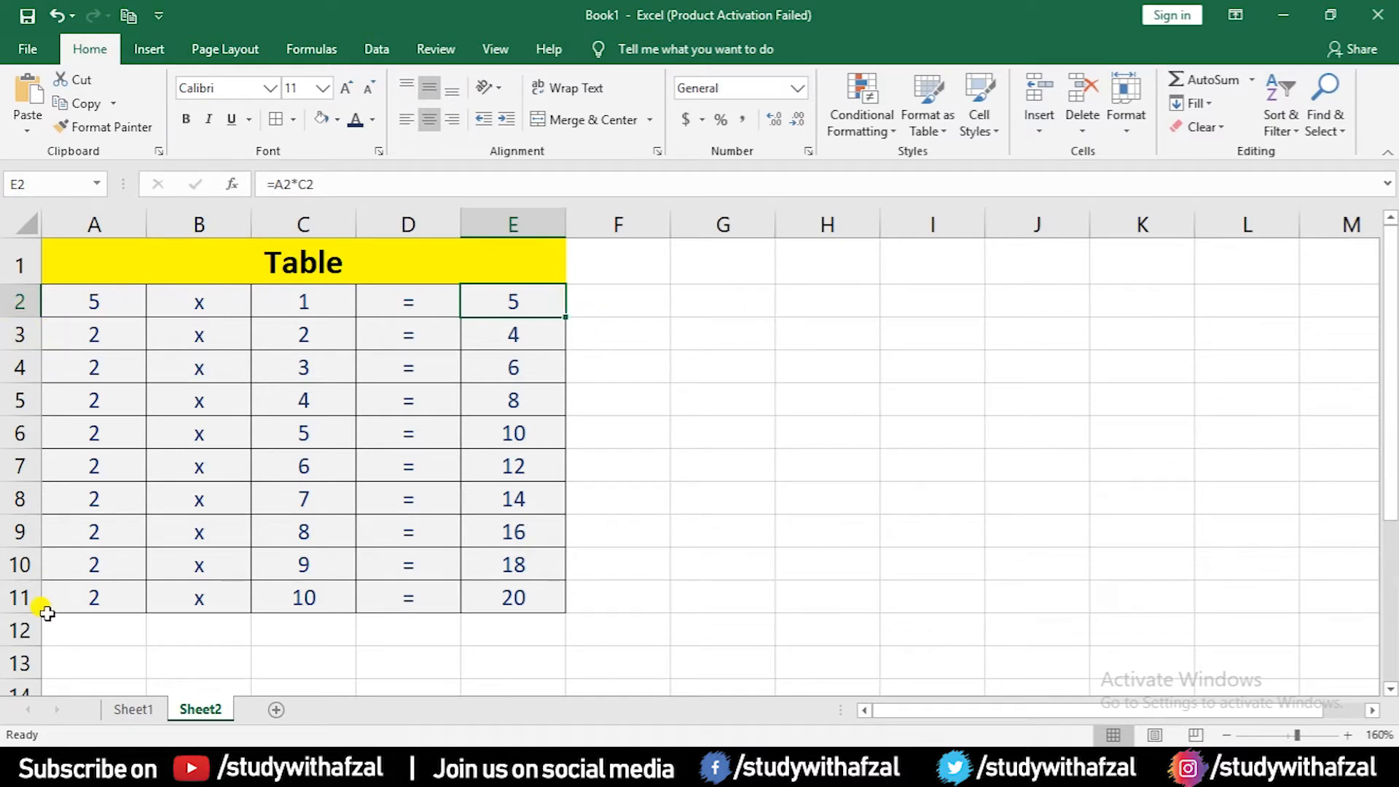
Step: Copy the multiplicand from A2 into cells A3 through A11 of the multiplication table
click(99, 299)
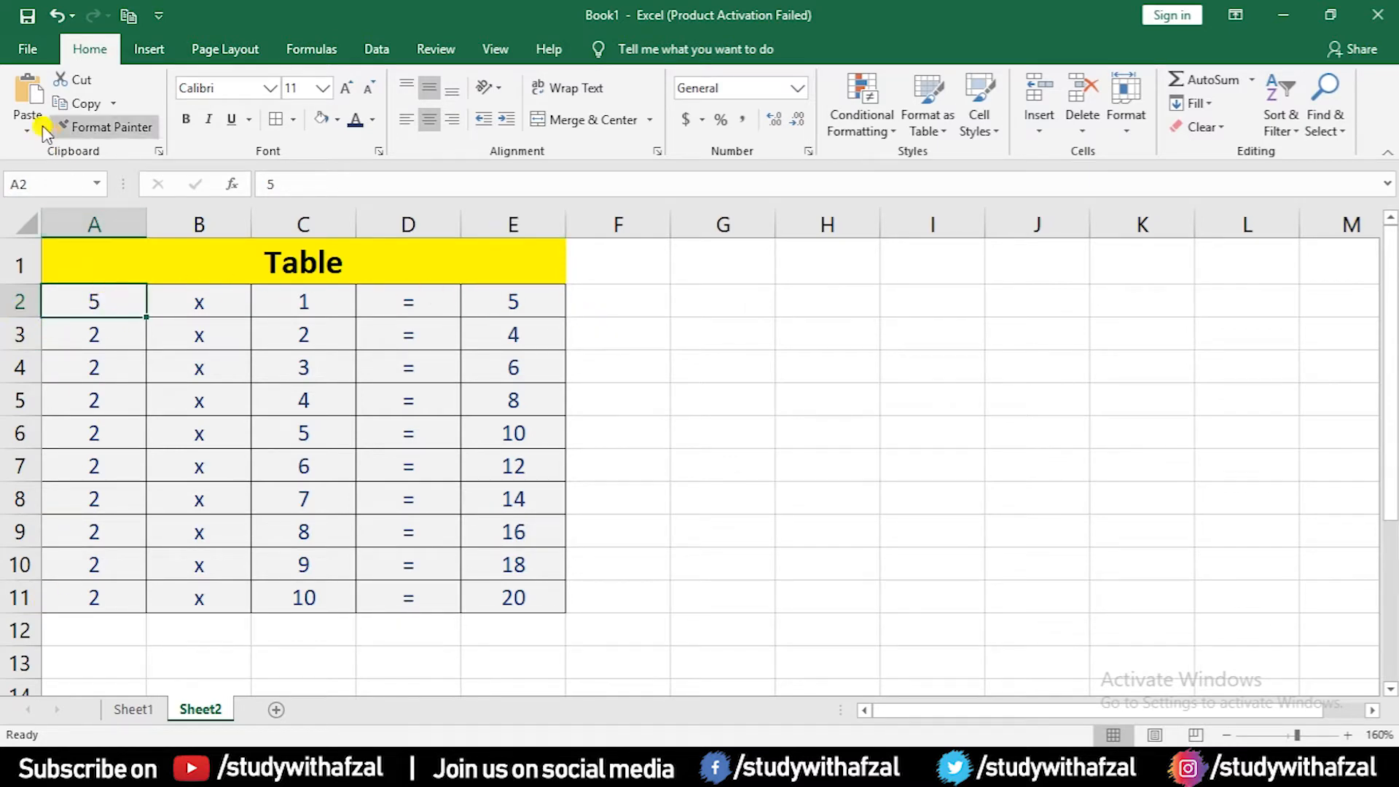
click(81, 104)
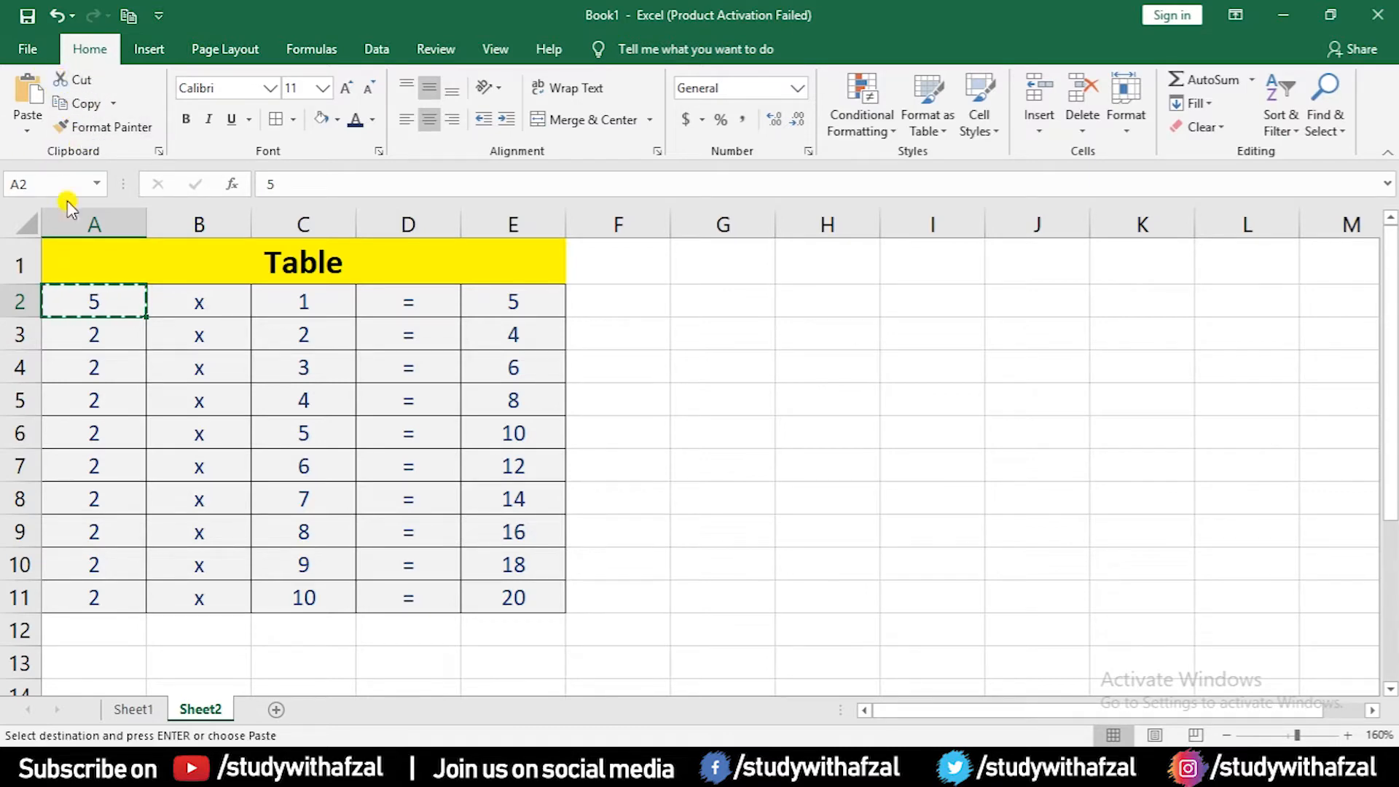
drag(113, 337, 100, 597)
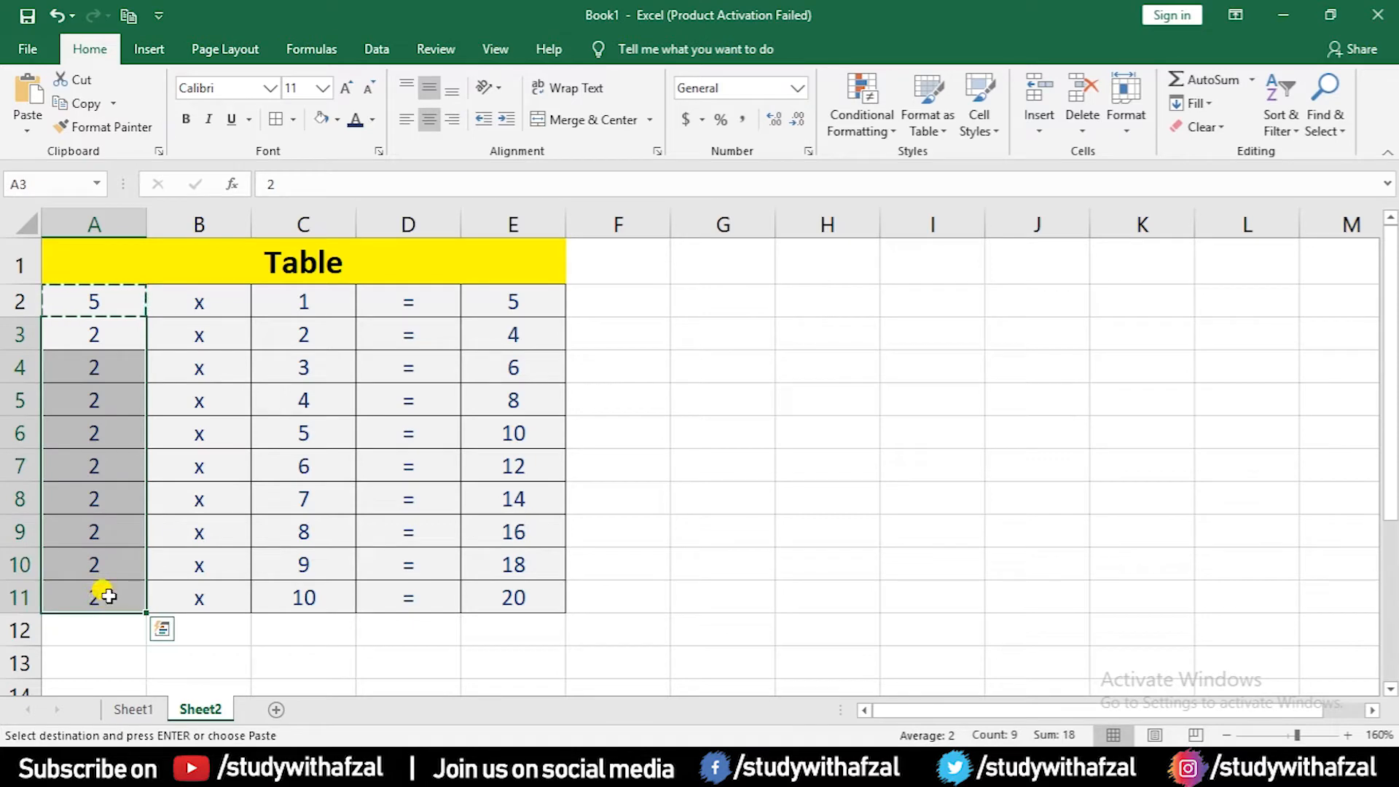
click(29, 93)
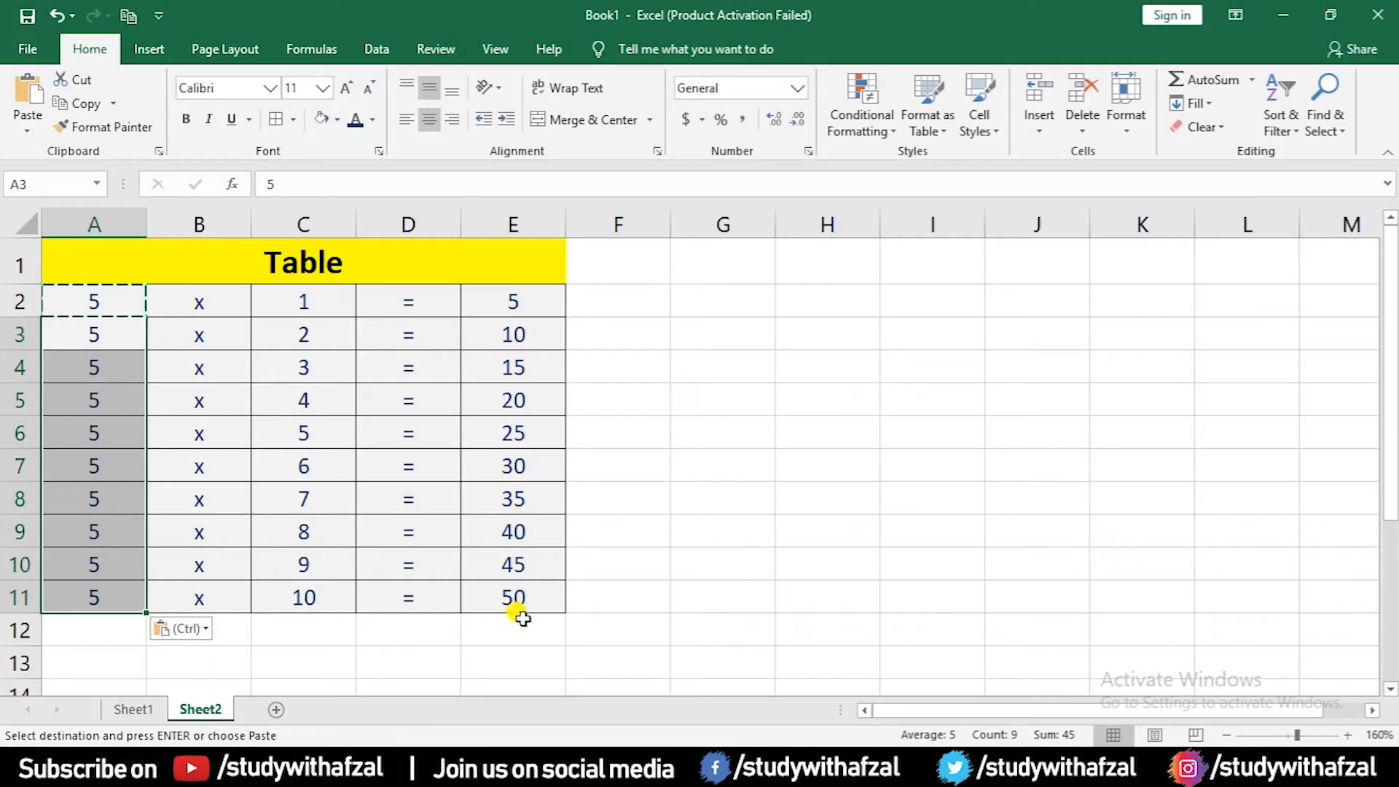
Step: Set the multiplicand in A2 to 75 and copy it into cells A3 through A11
click(140, 297)
text(75)
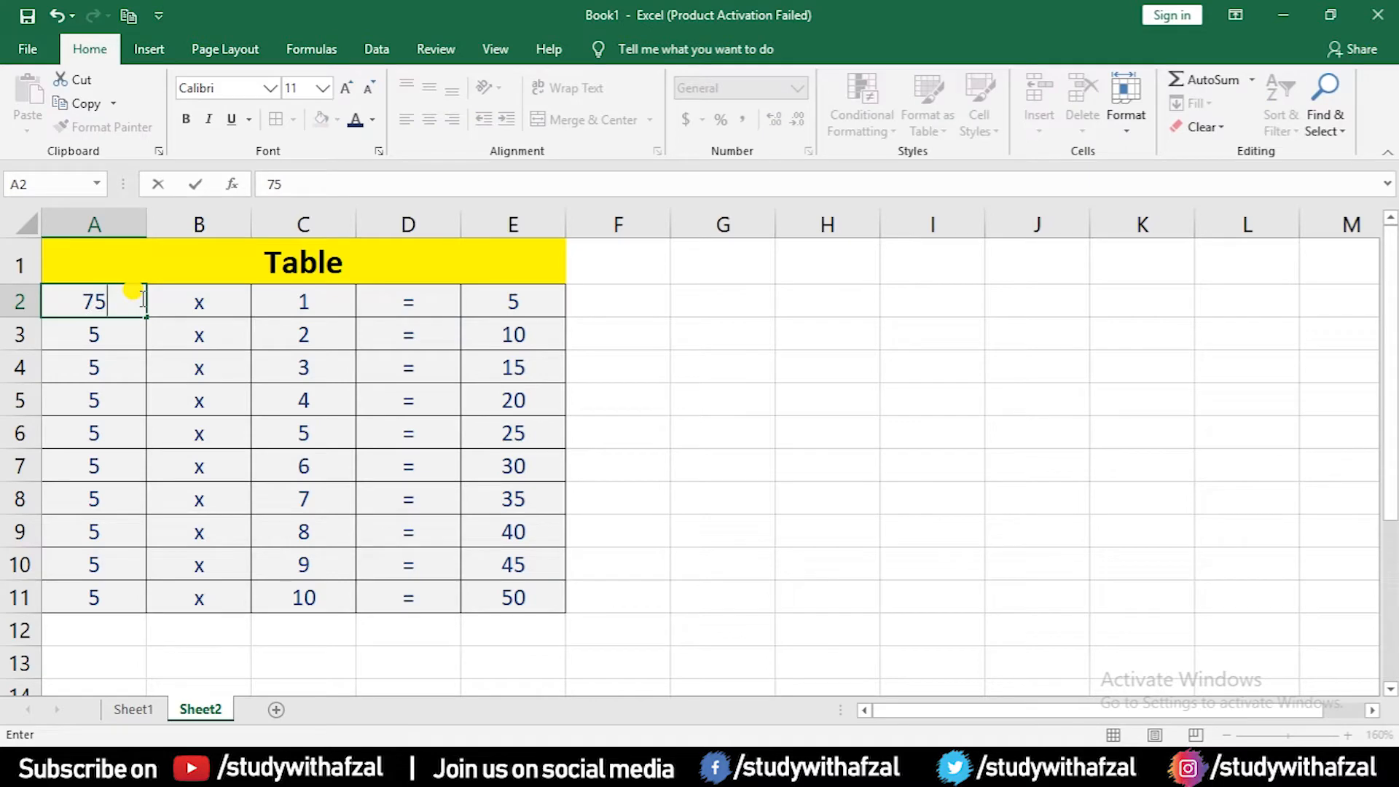
key(Return)
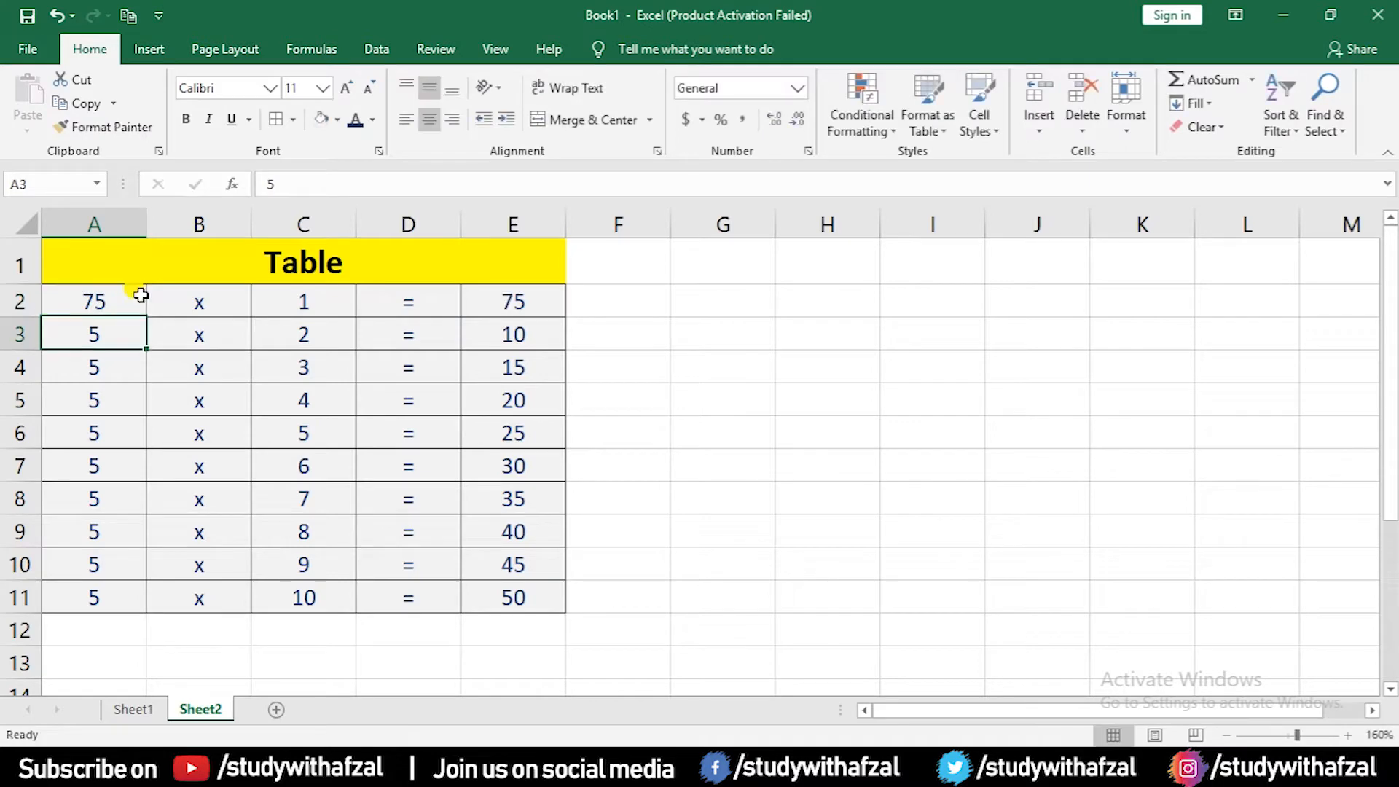
click(125, 301)
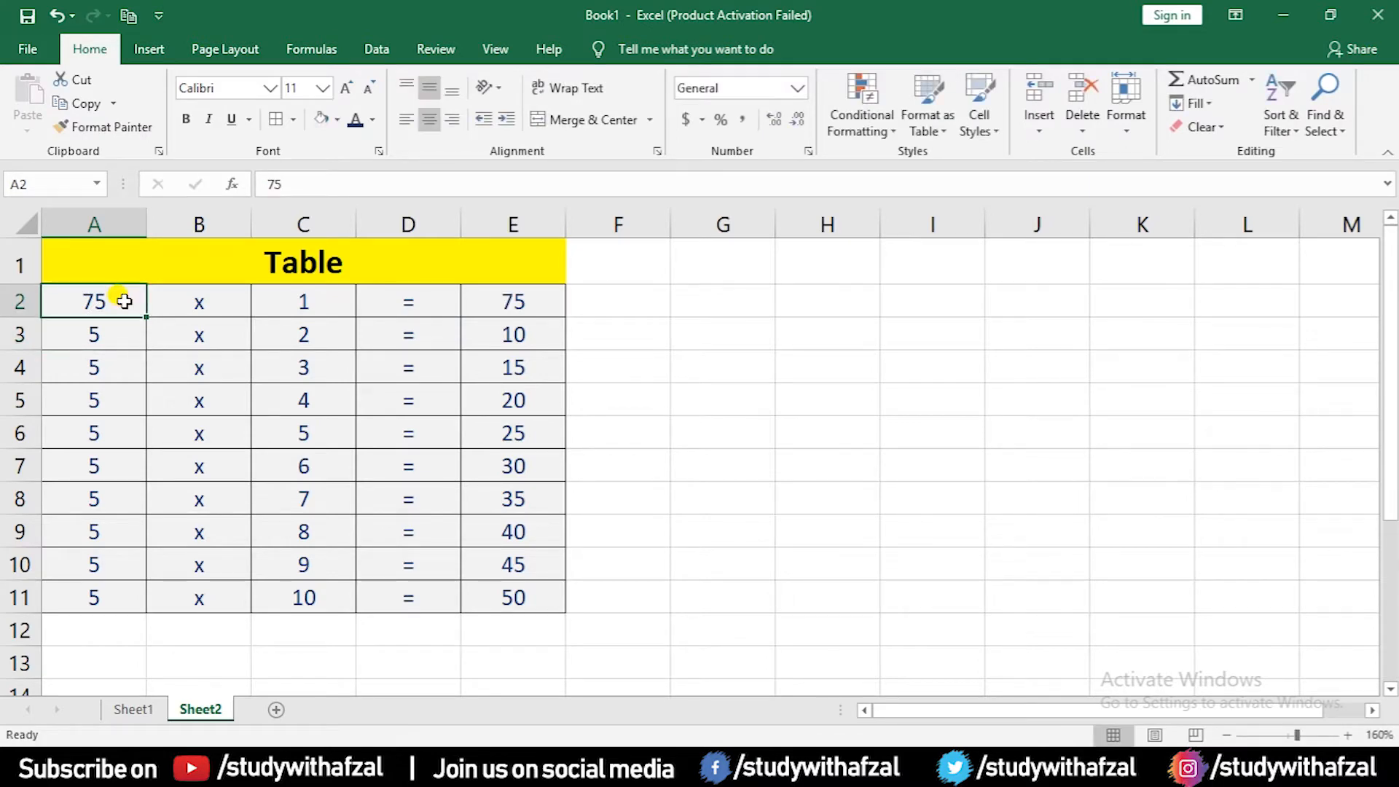
click(75, 104)
drag(102, 328, 97, 595)
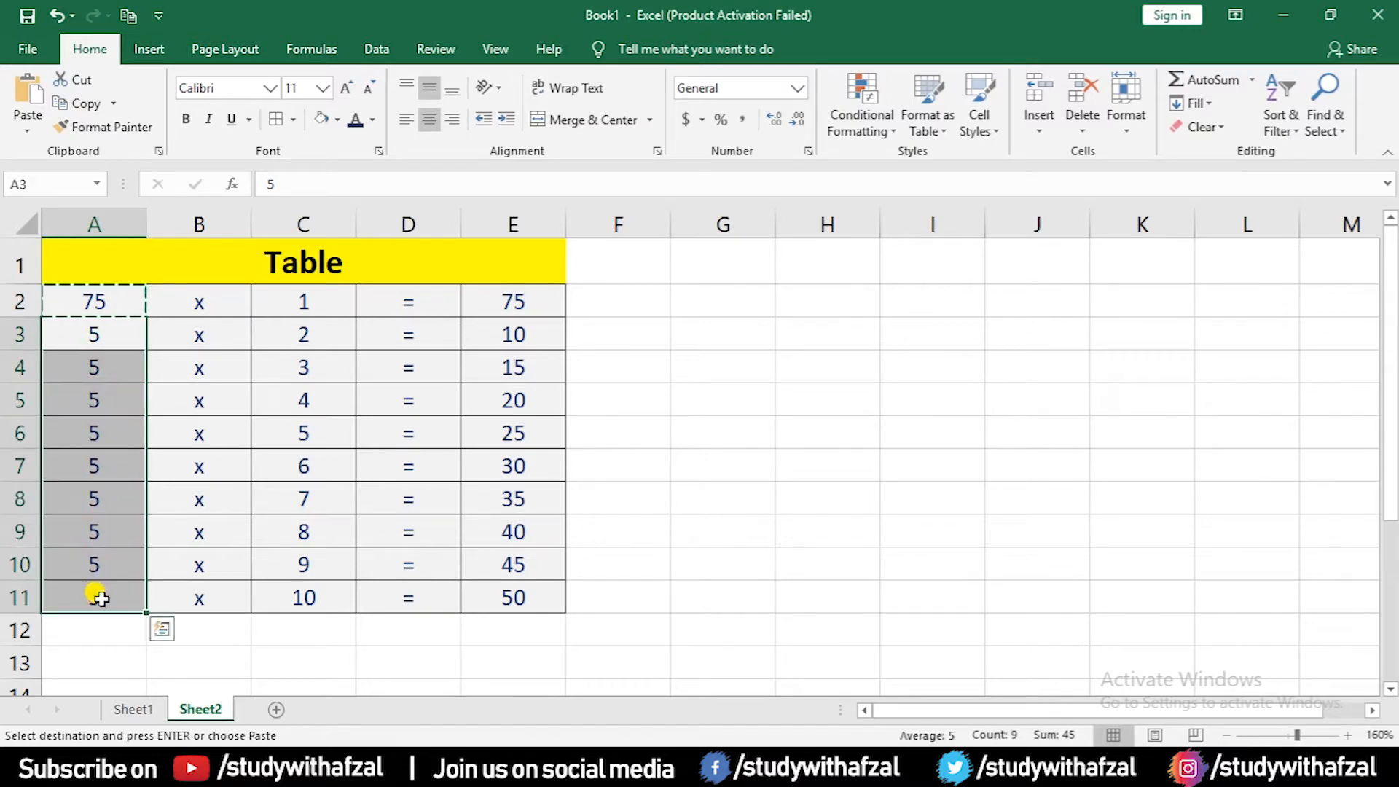
click(27, 85)
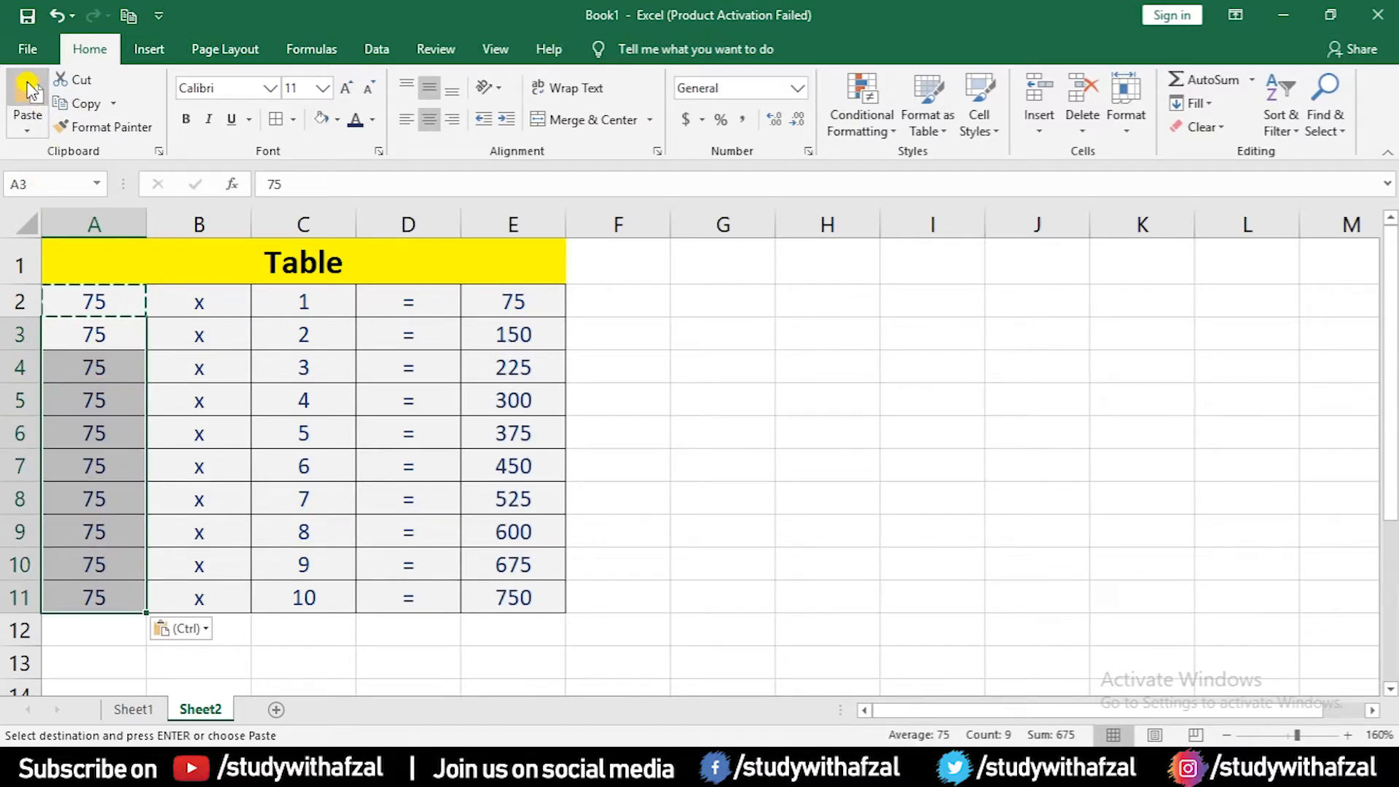
click(656, 534)
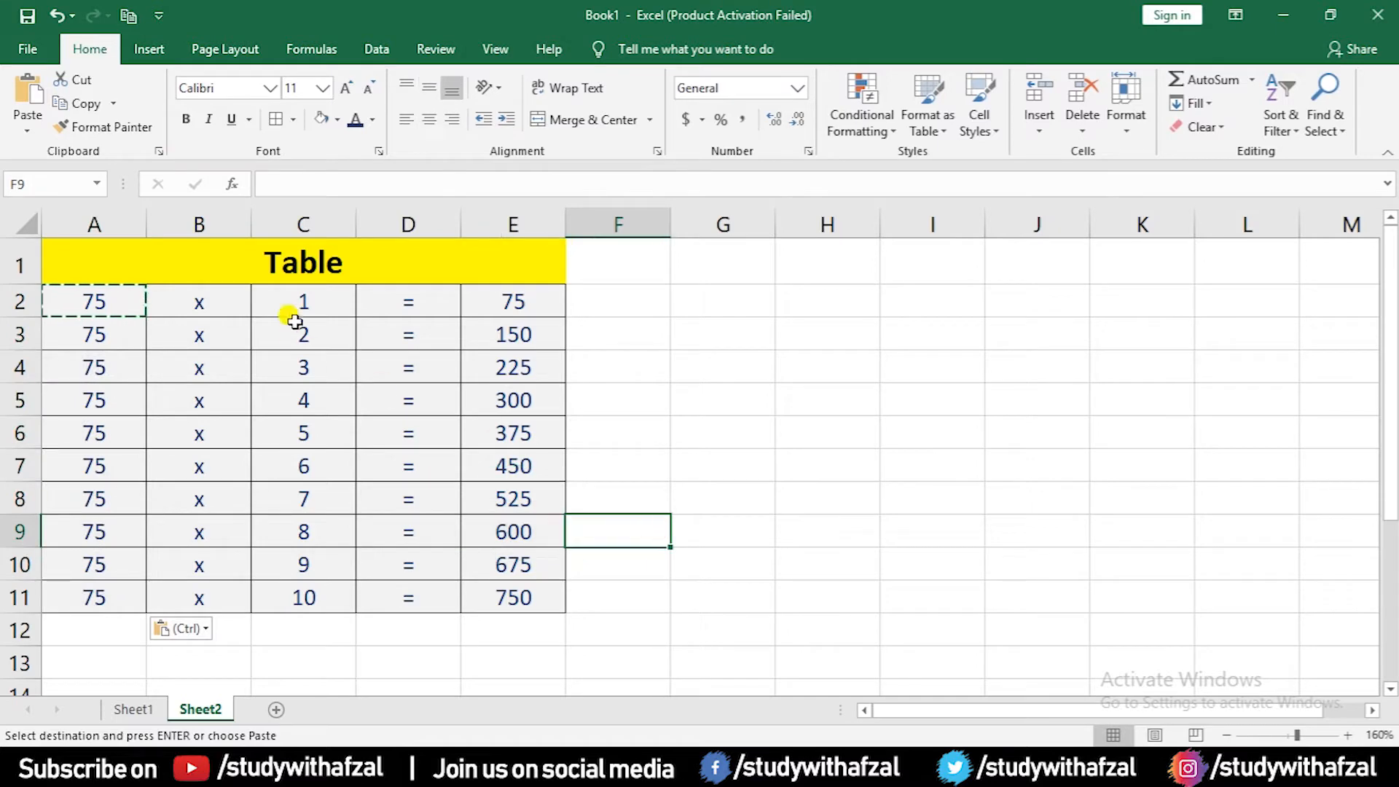
Step: Set the first multiplier of the multiplication table, cell C2, to 50
click(284, 295)
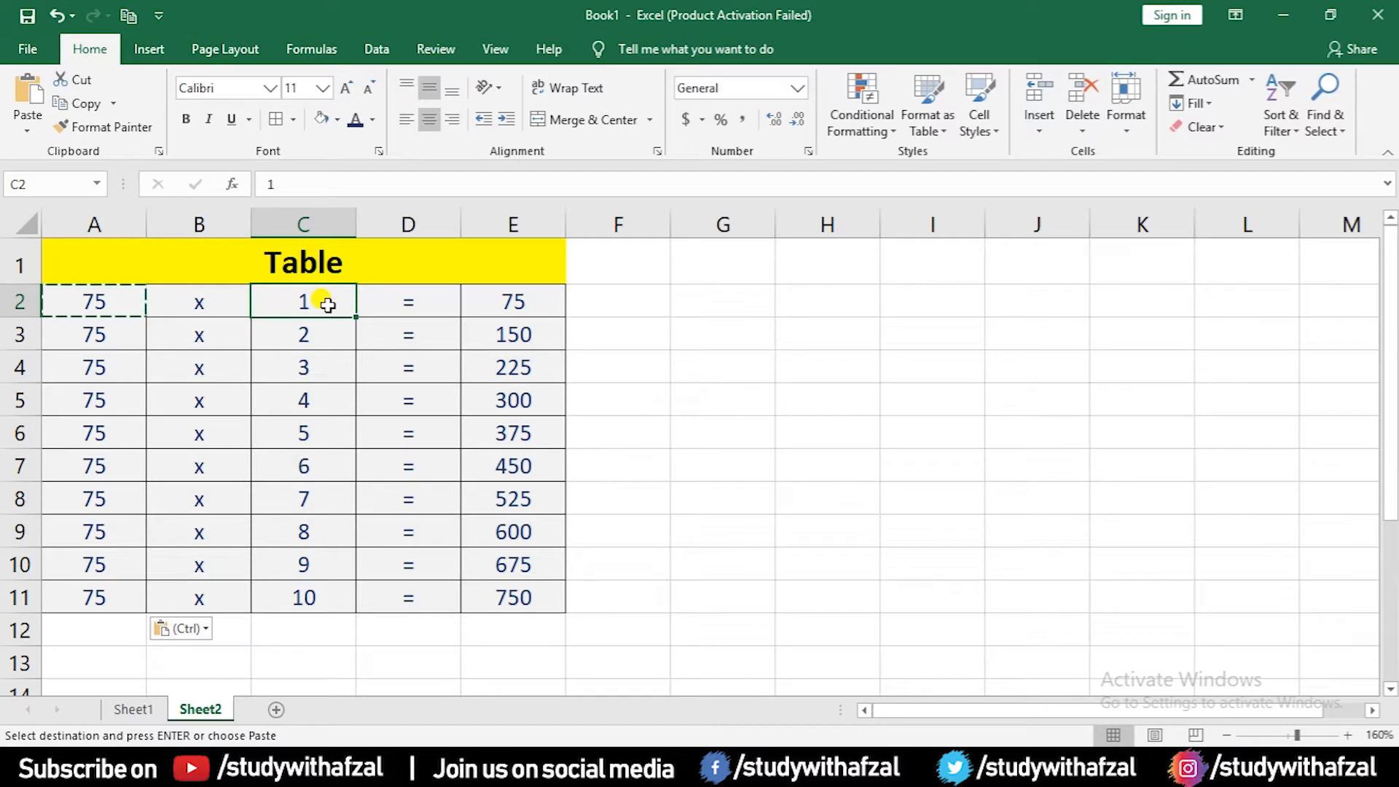
text(50)
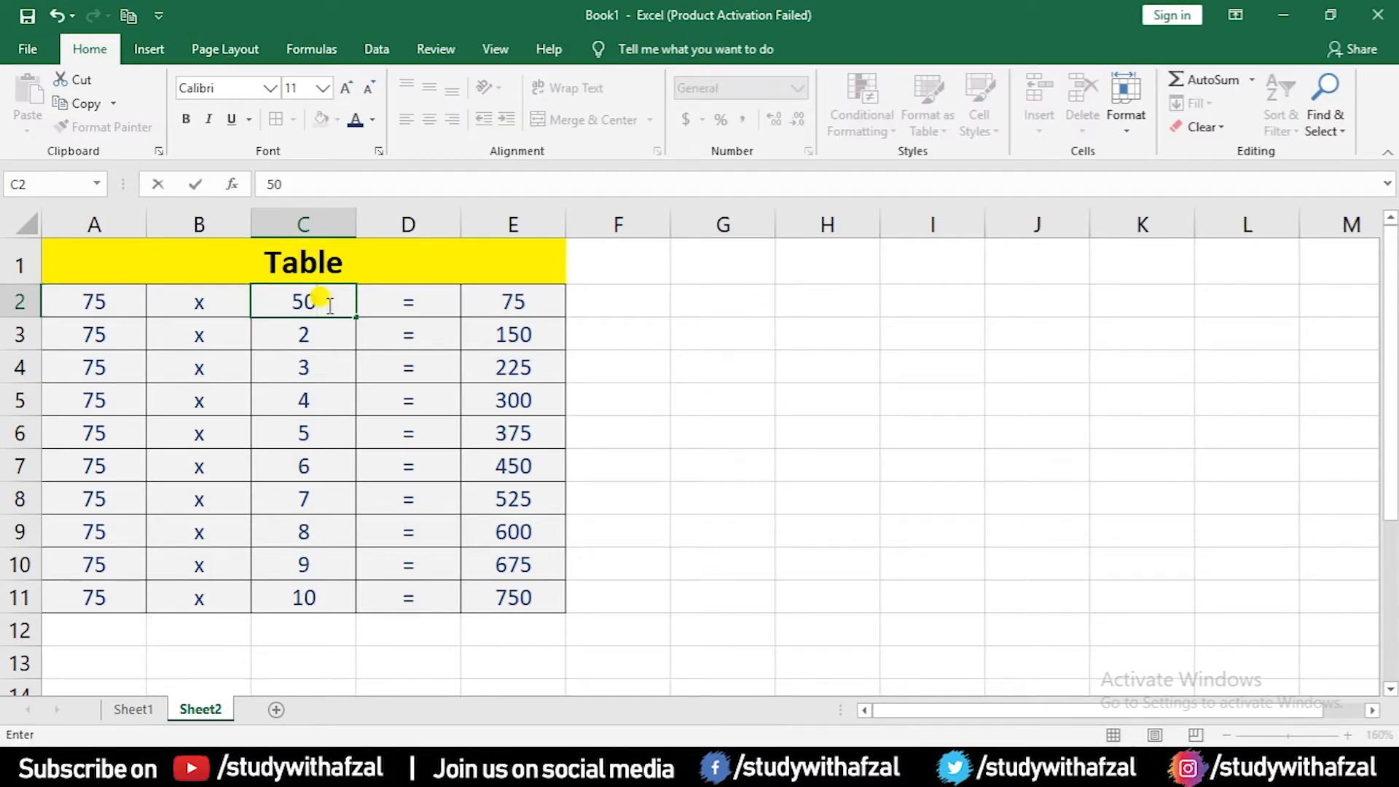
key(Return)
click(329, 304)
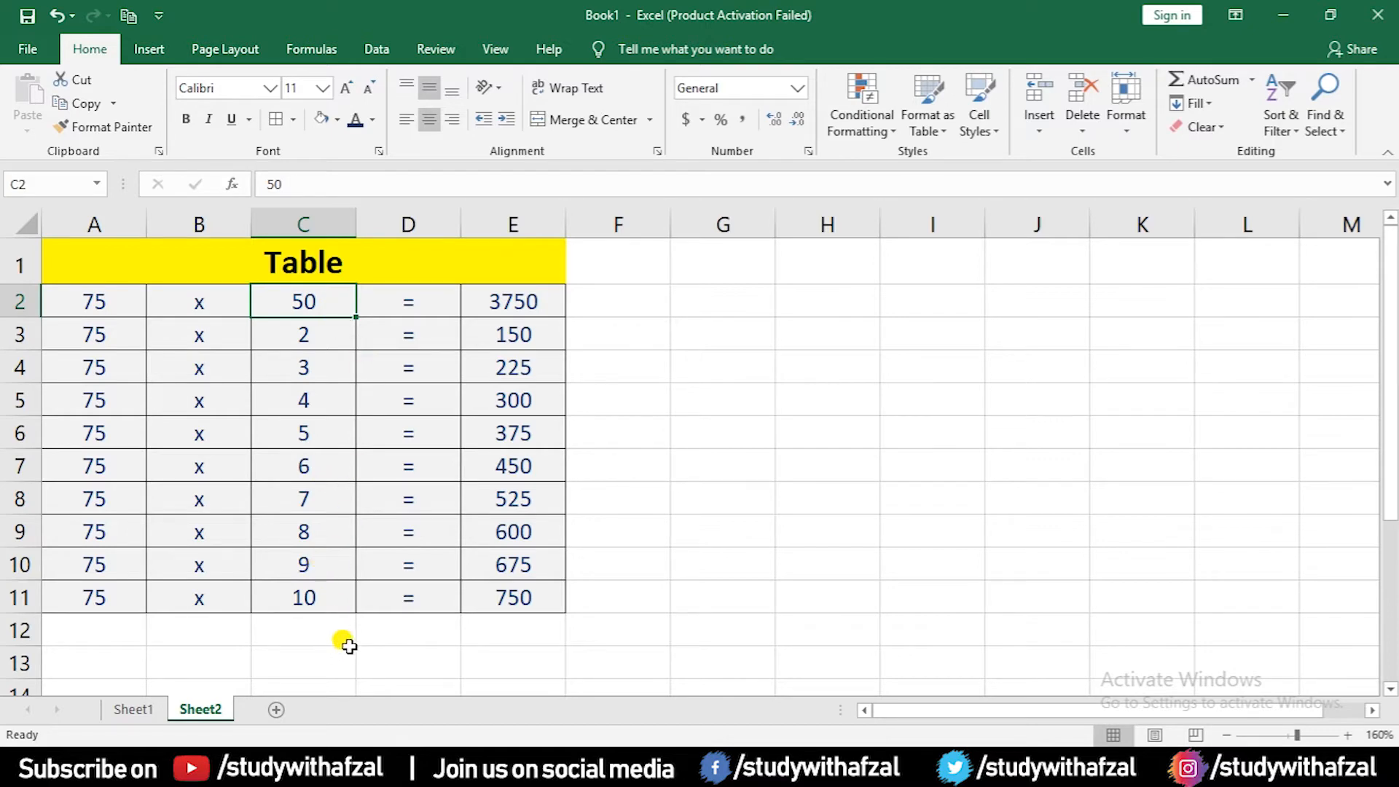
Step: Add a new worksheet after Sheet2 and enlarge its view to 170%
click(277, 710)
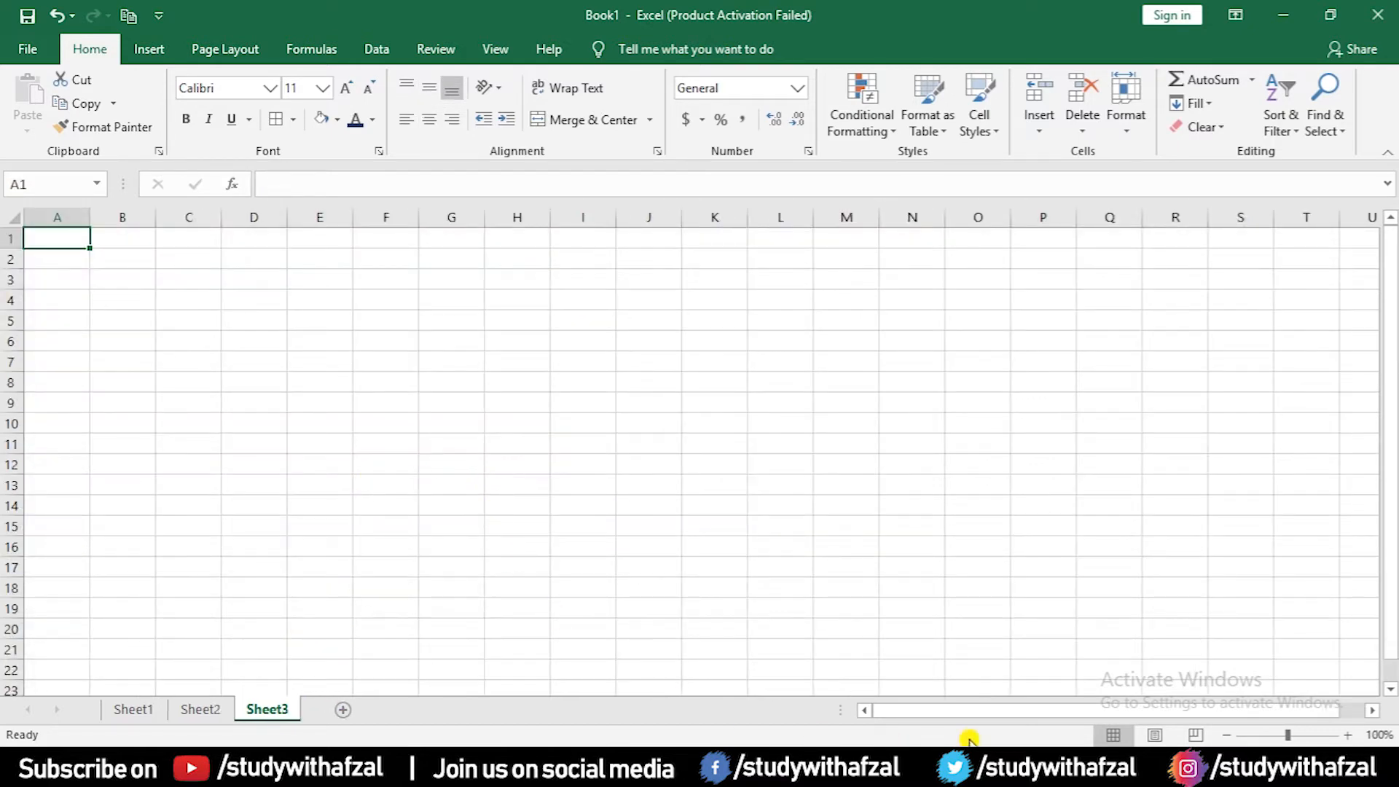
click(1349, 736)
click(1349, 736)
click(1349, 735)
click(1349, 735)
click(1349, 736)
click(1349, 736)
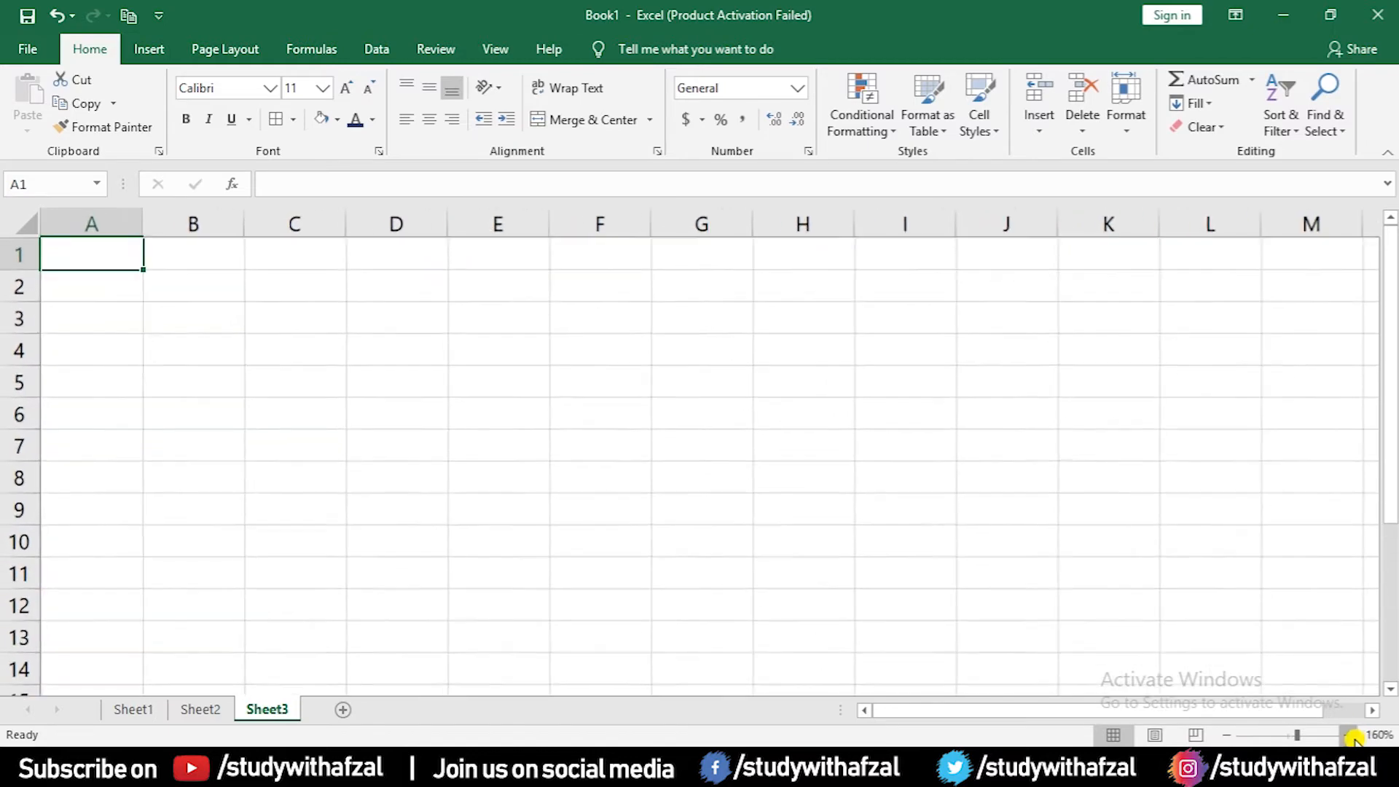
click(1350, 735)
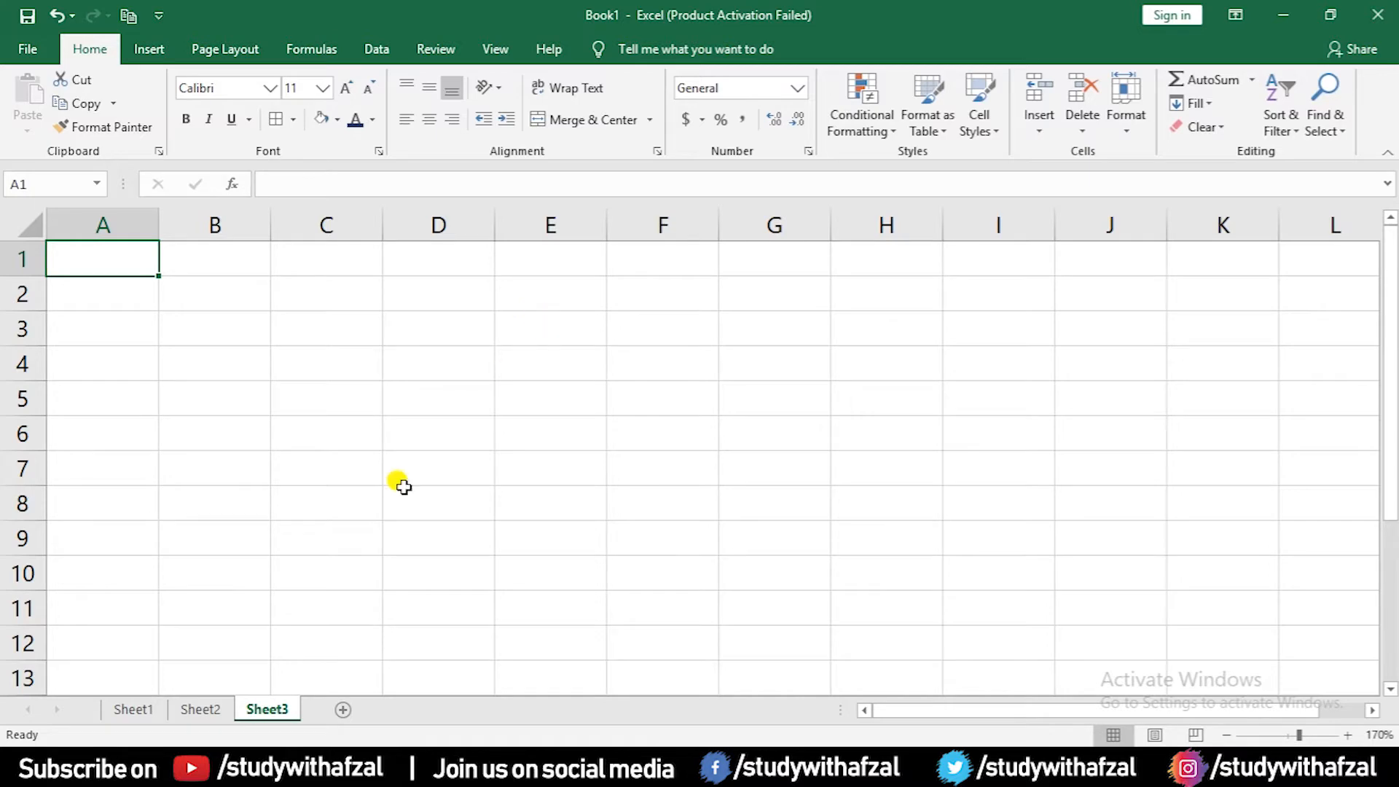
Step: Glance at the table on Sheet2, return to Sheet3 and enter 1 in cell E3
click(211, 709)
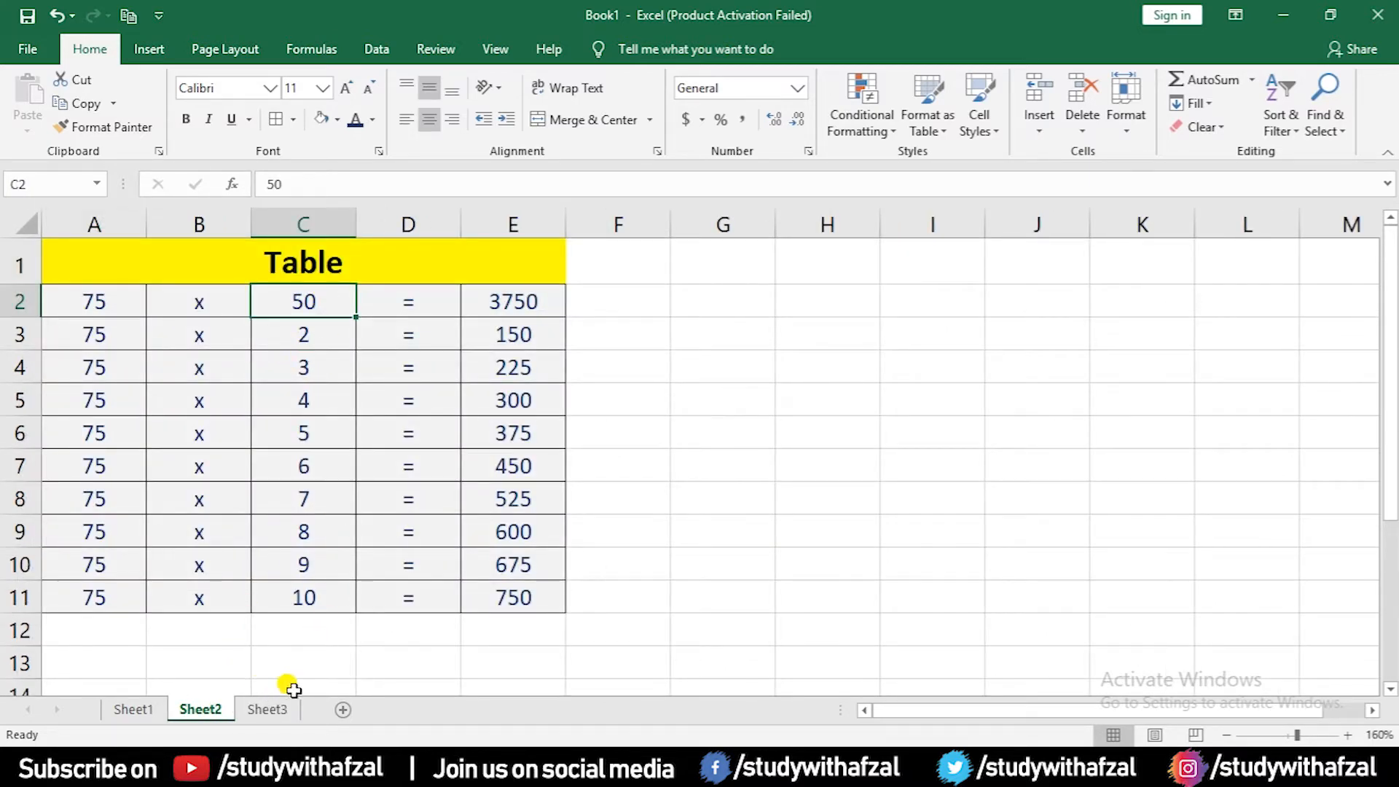
click(274, 711)
click(592, 320)
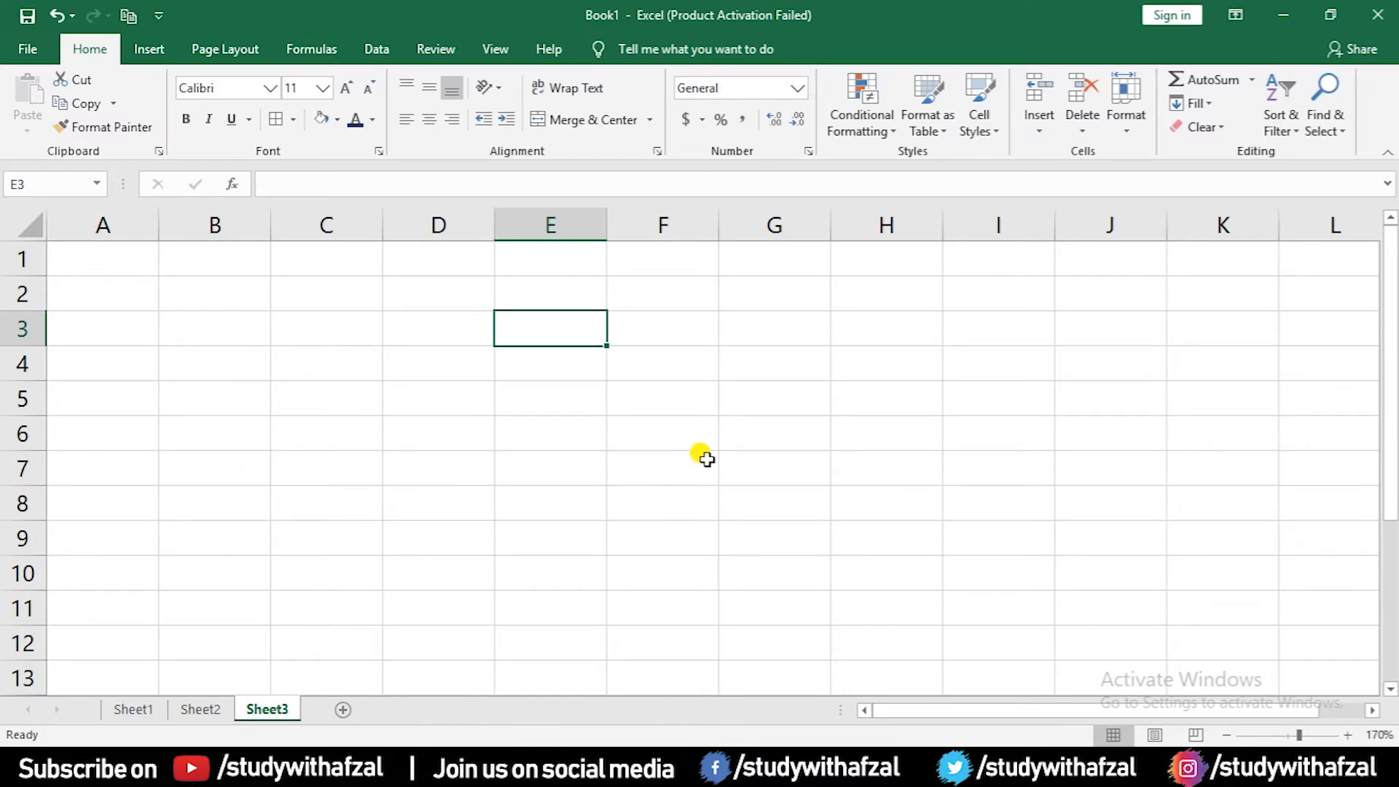
text(1)
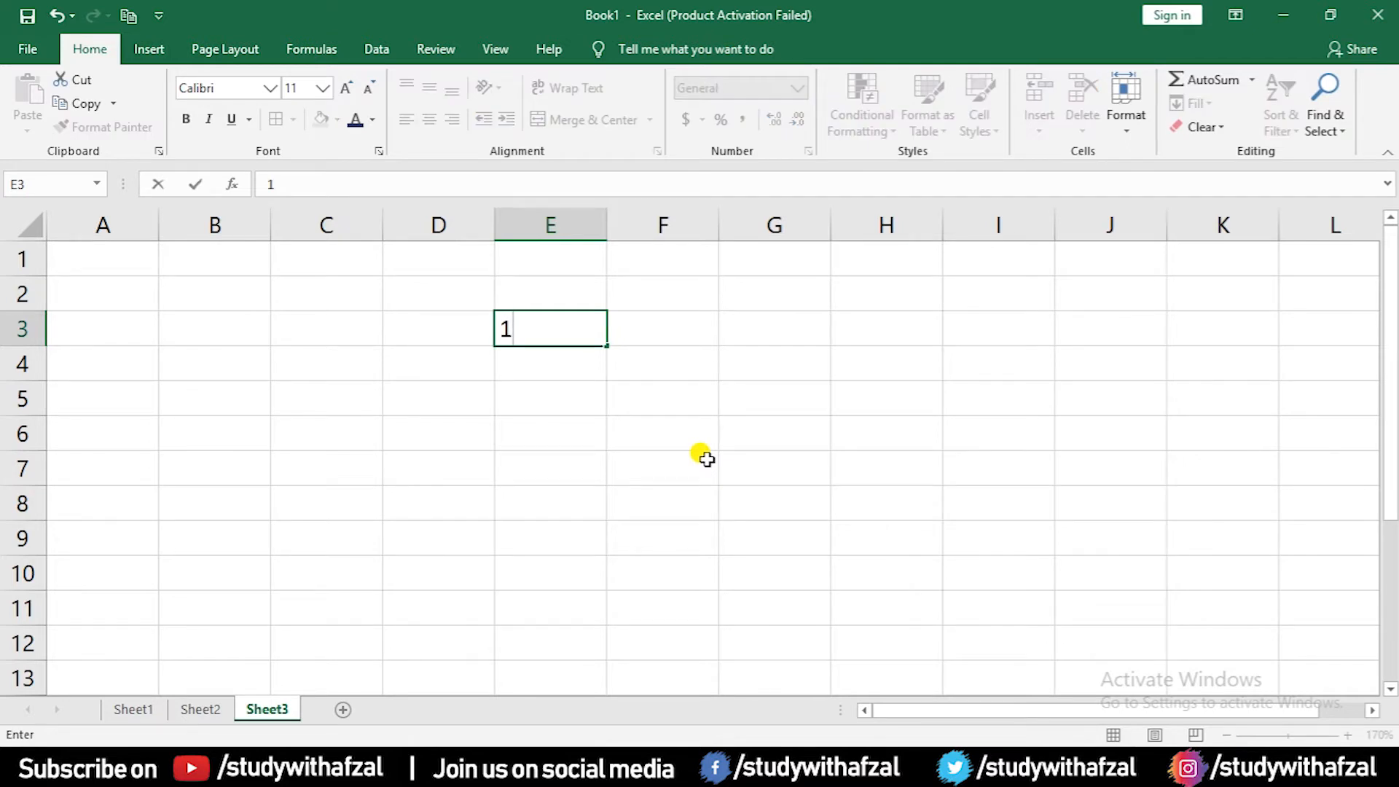
key(Return)
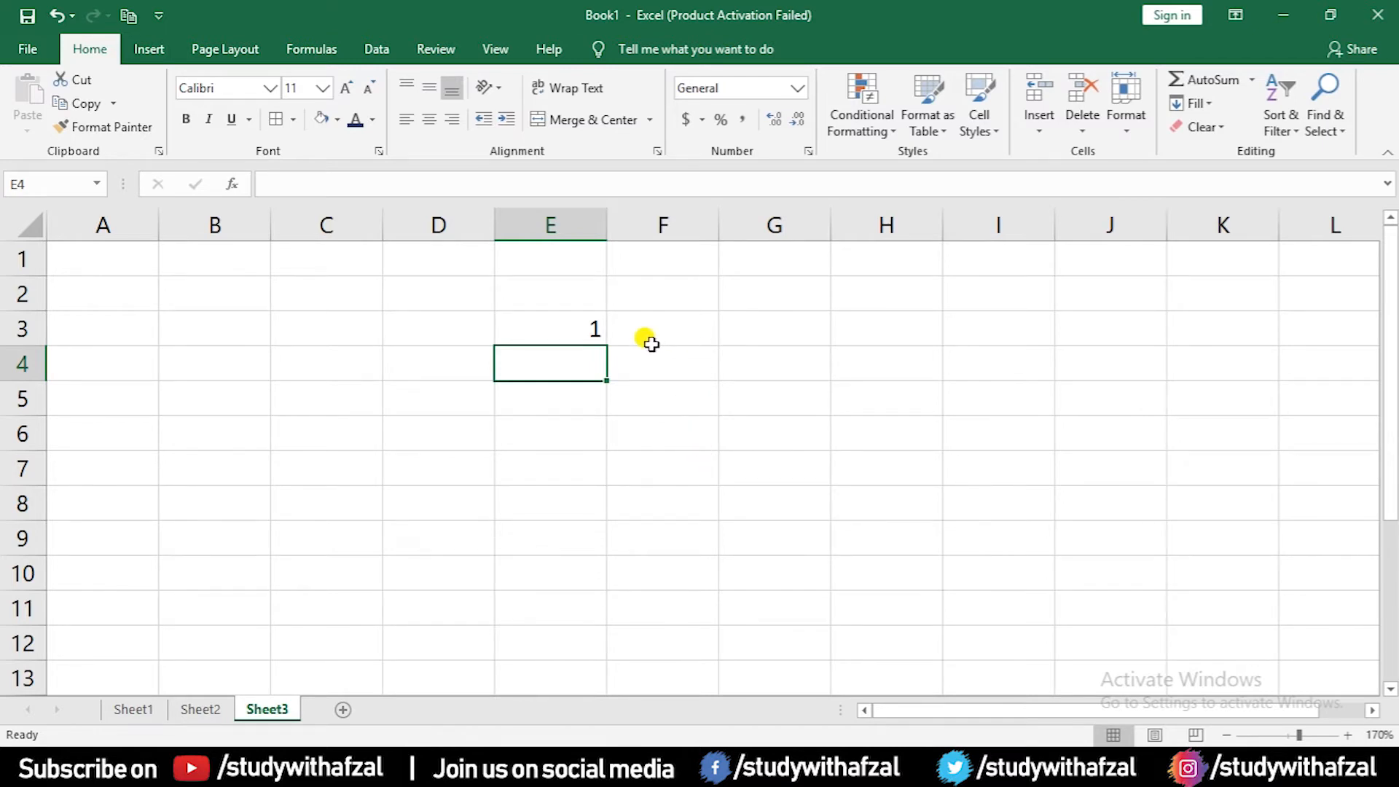
Step: Fill column E from E3 down to E12 with the consecutive series 1 to 10
click(547, 323)
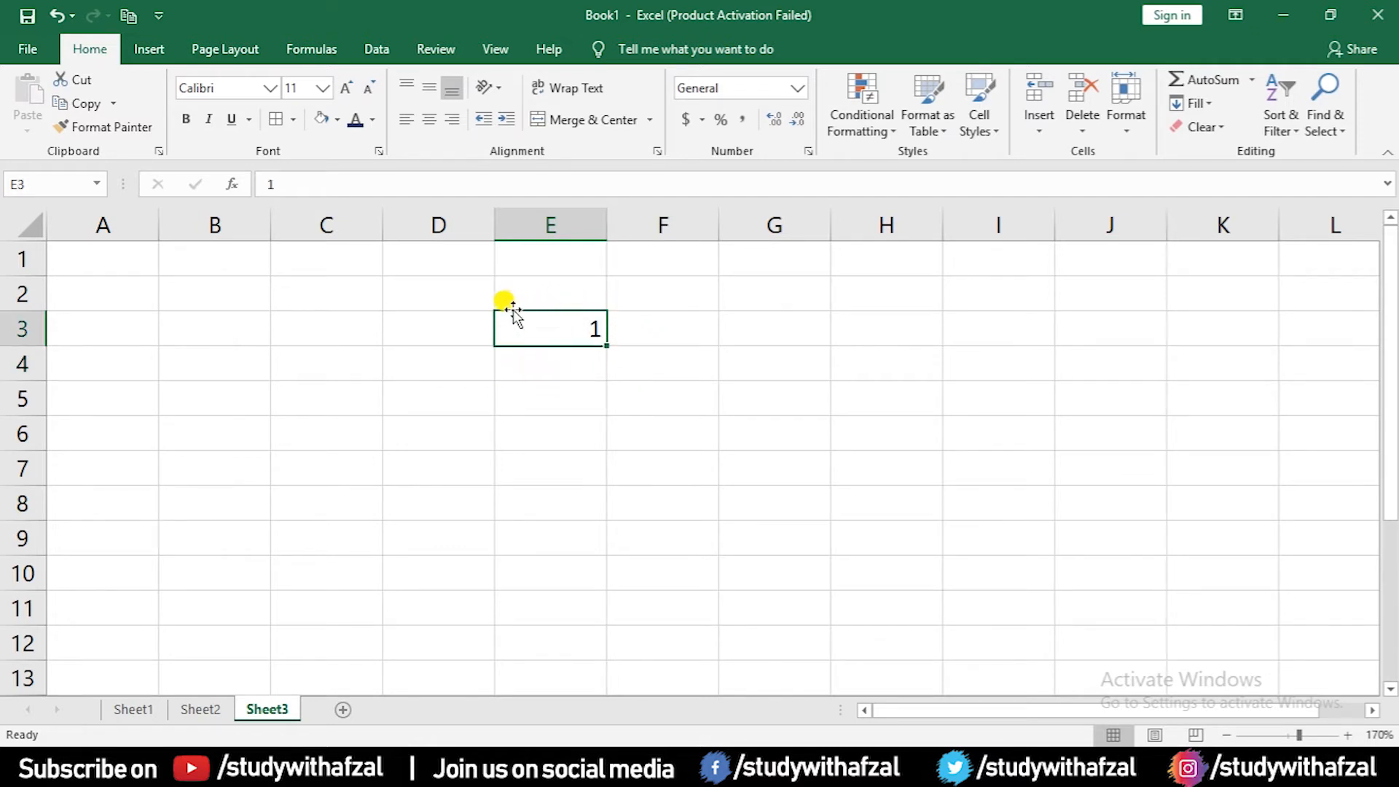
click(543, 364)
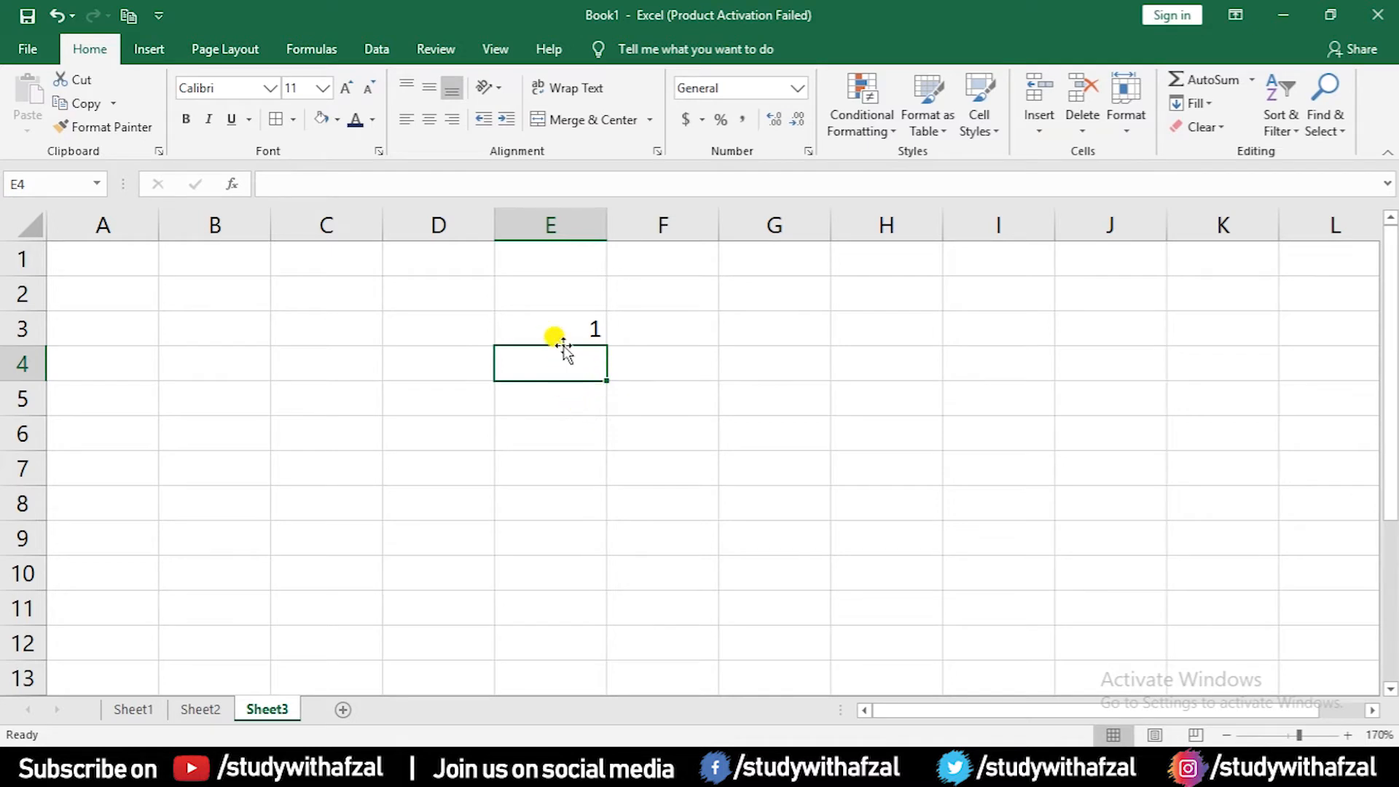
click(554, 325)
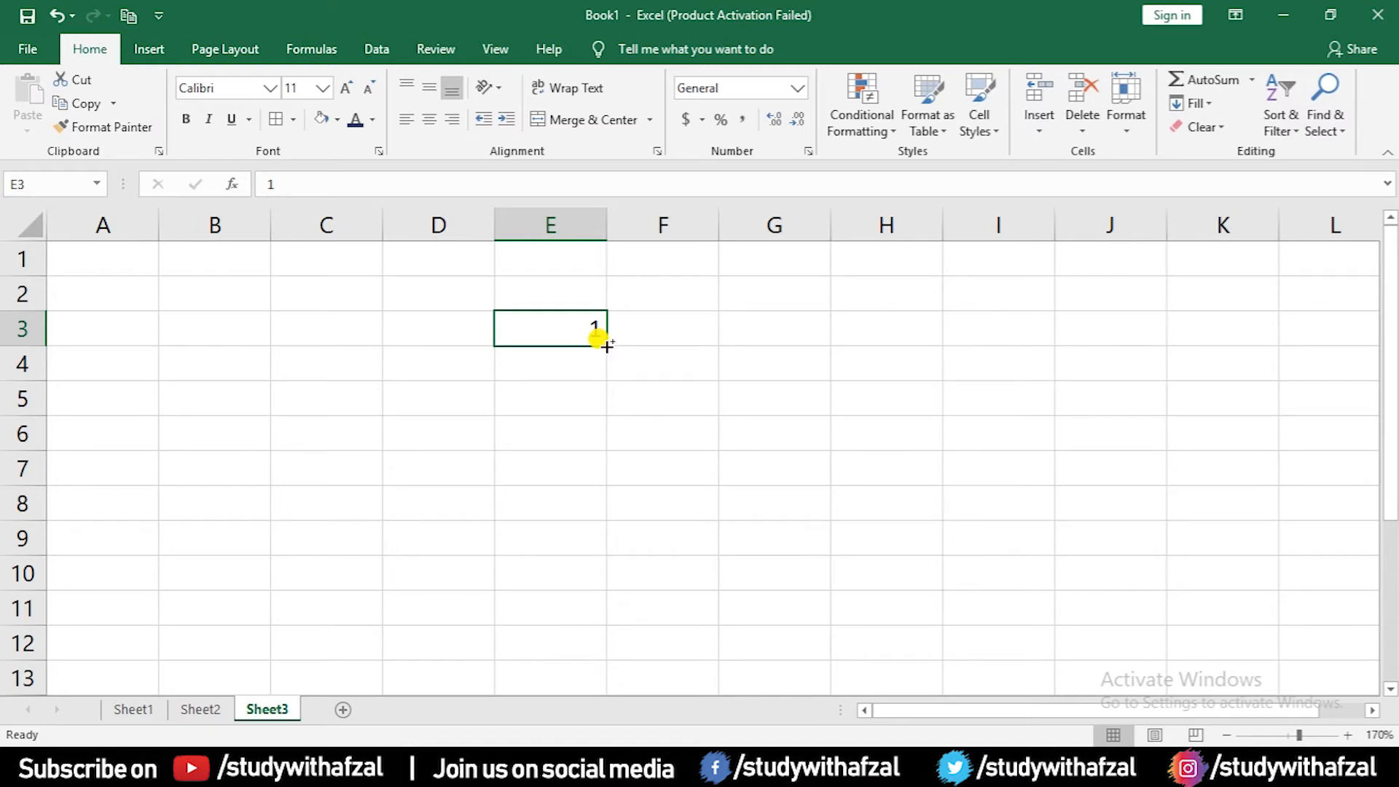
drag(607, 345, 575, 655)
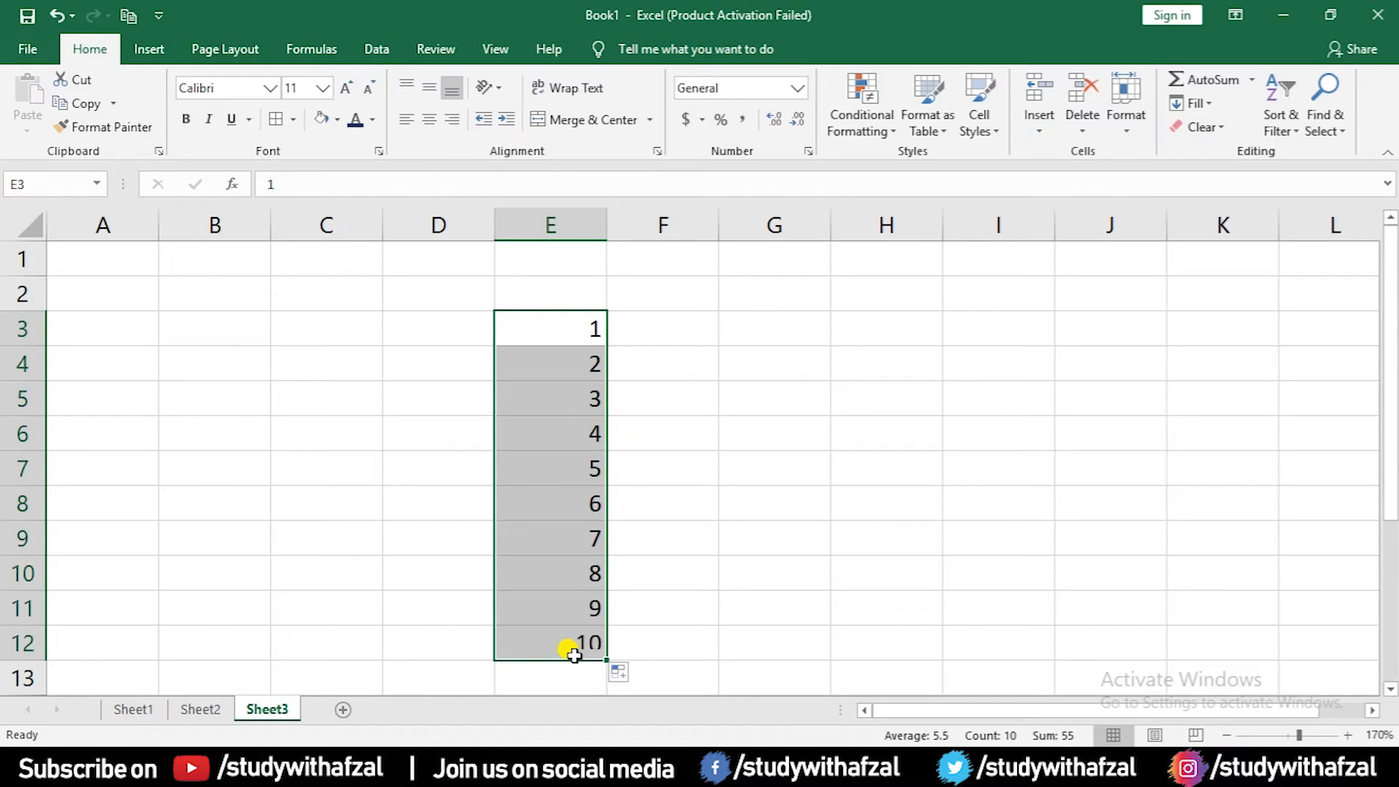
click(708, 638)
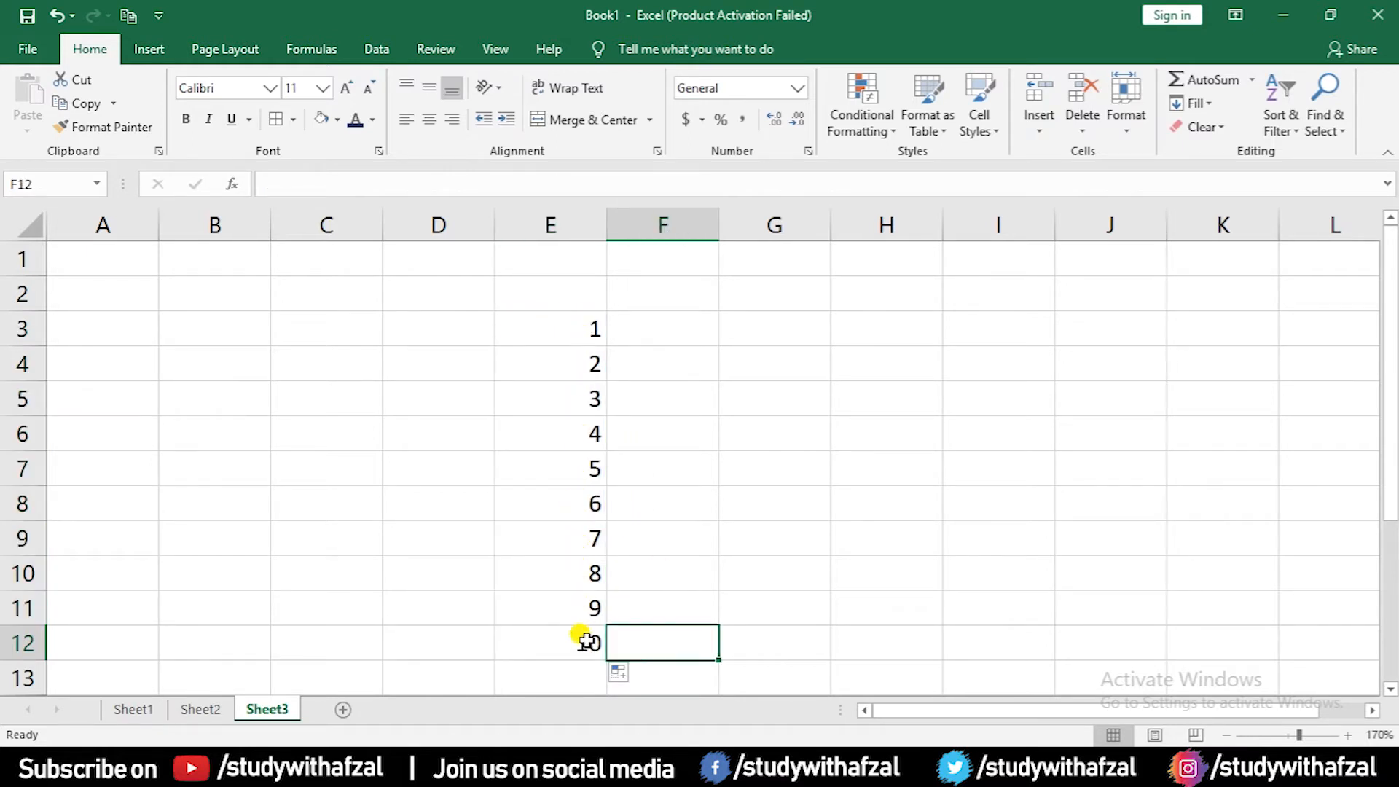
Step: Enter 50 in cell G3 as the starting number of a second series and select that cell
click(796, 332)
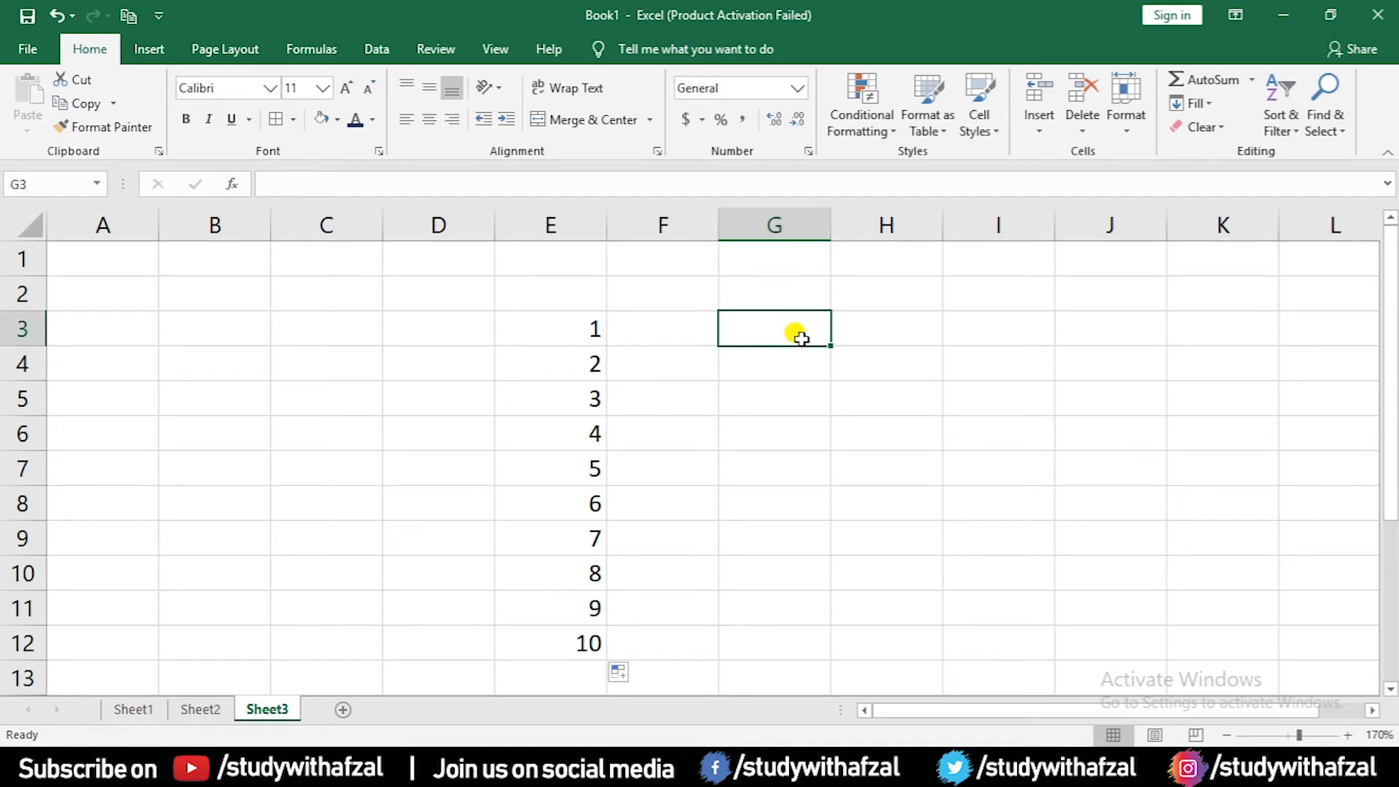
text(1)
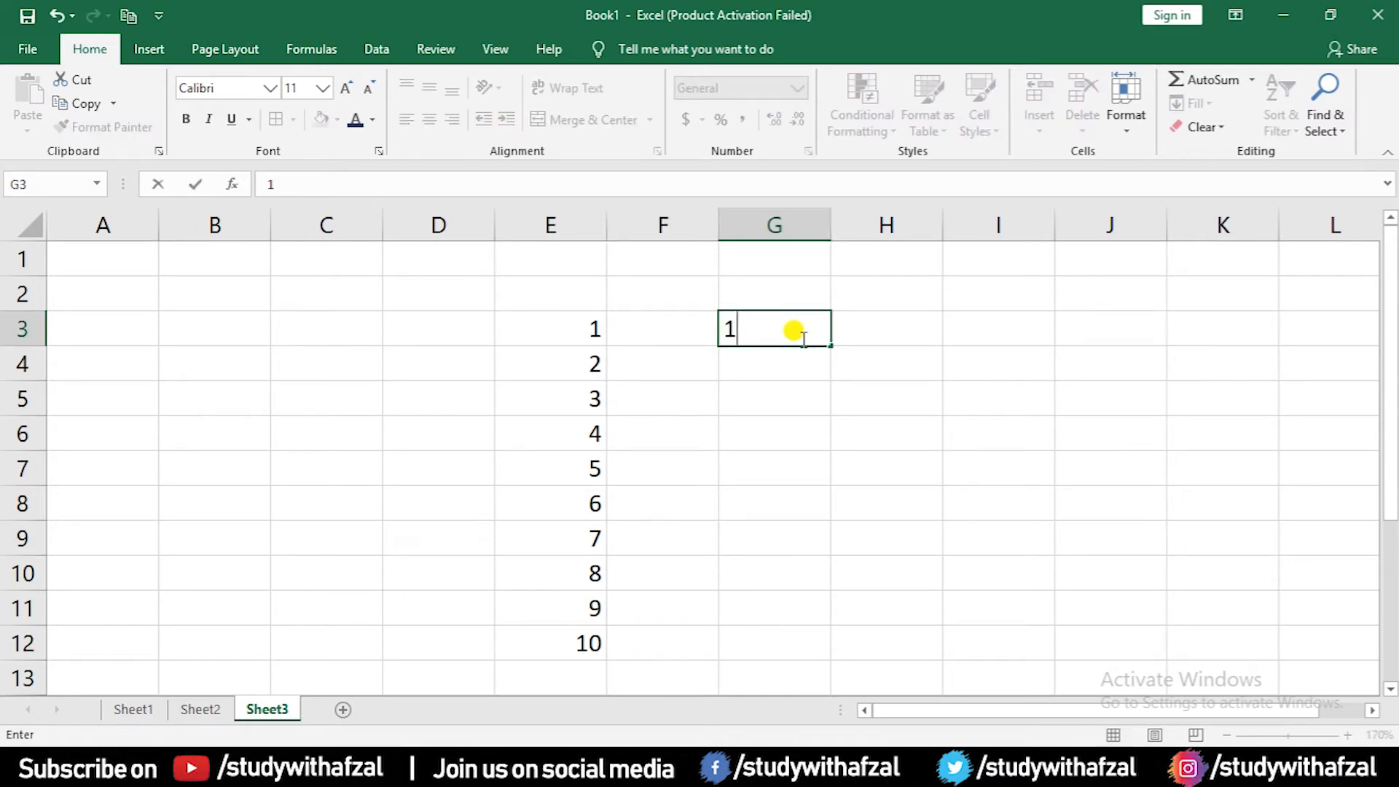
key(Return)
click(805, 323)
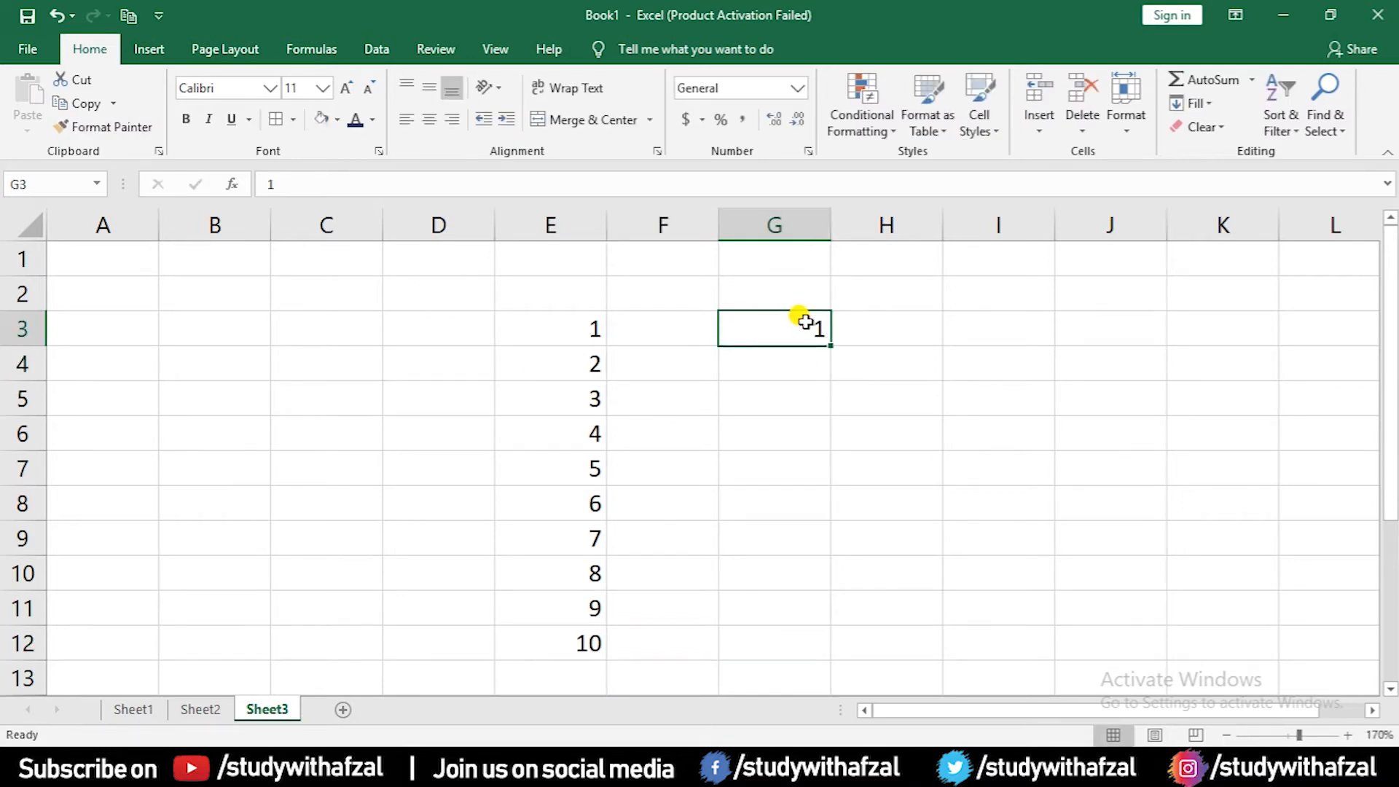
text(50)
key(Return)
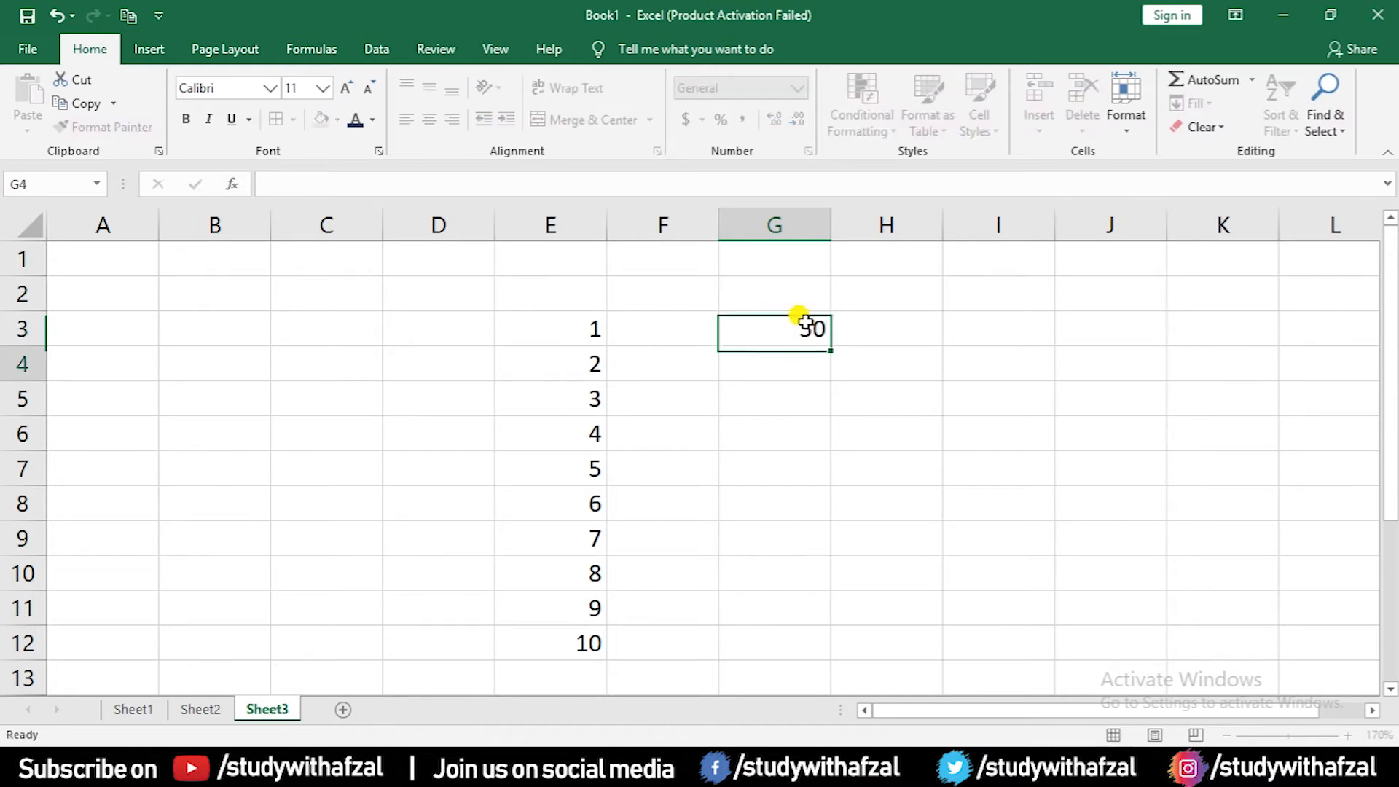
click(805, 322)
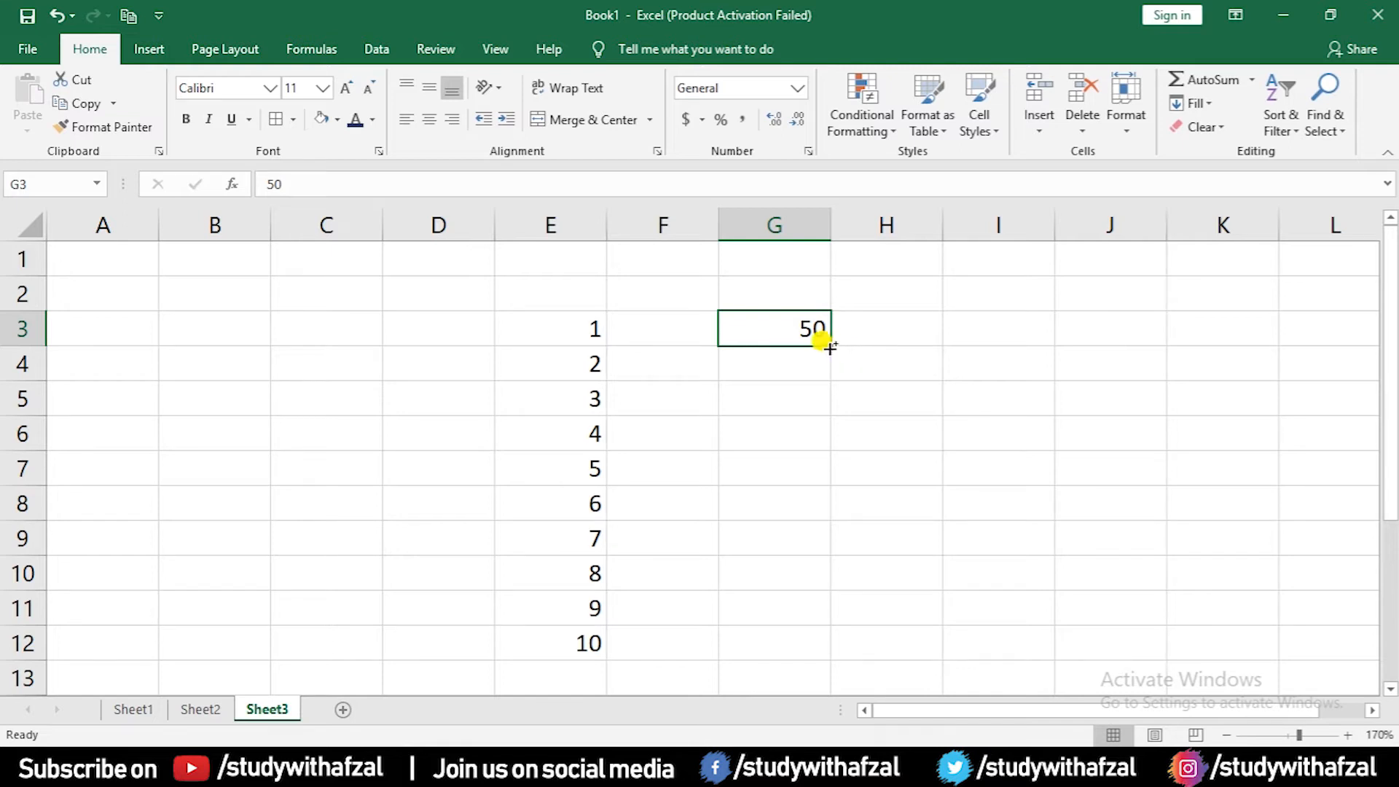
Step: Fill column G from G3 with the consecutive series down to G12, and extend it from there to 64 in G17
drag(831, 343, 793, 651)
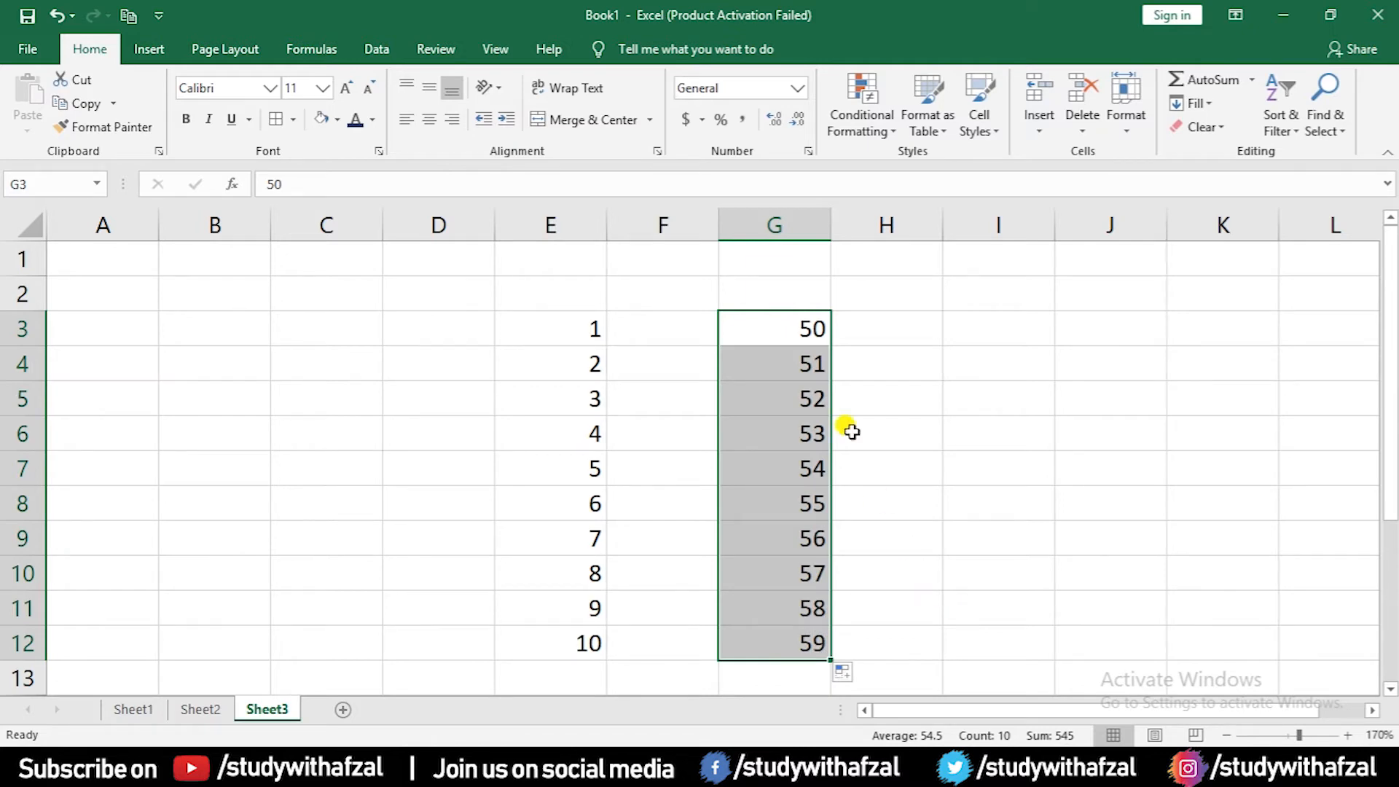
click(810, 665)
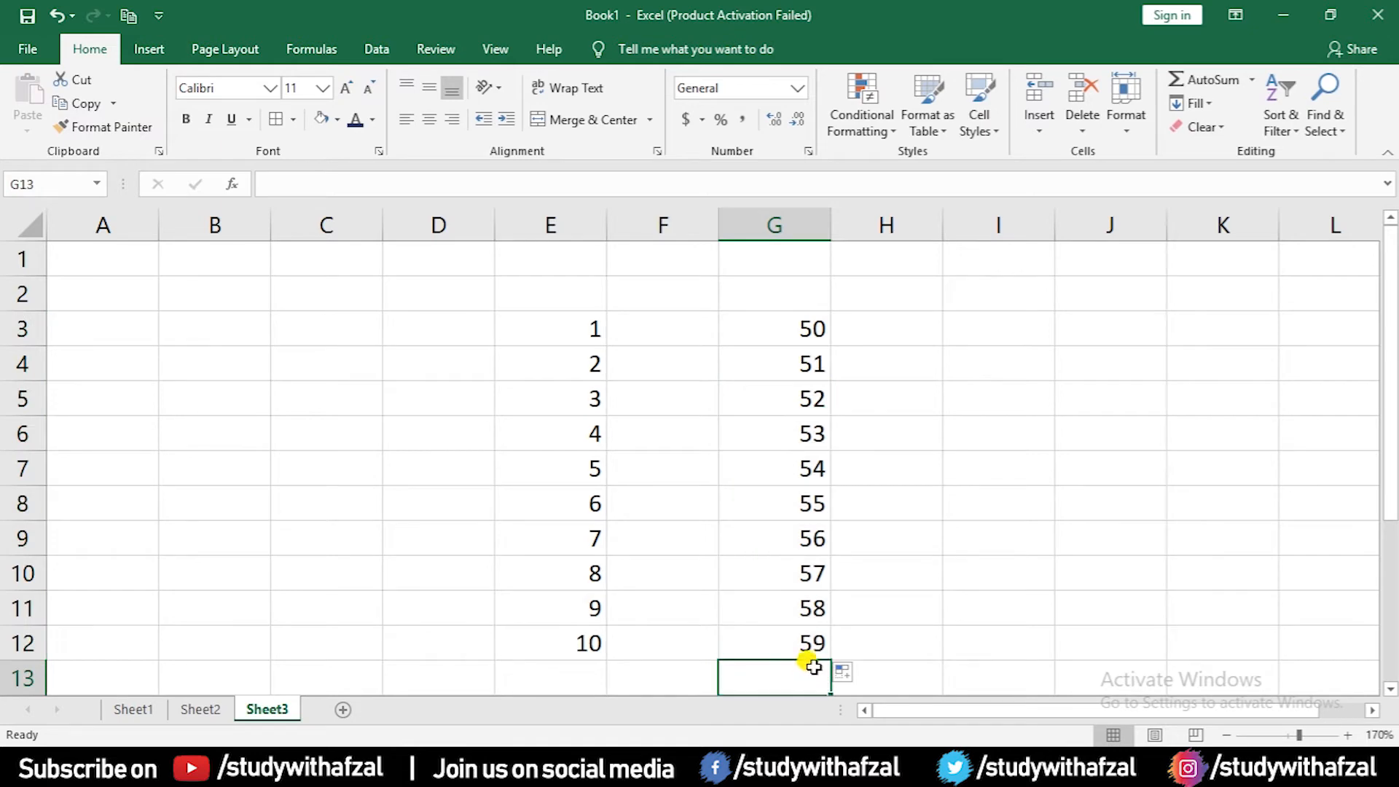
scroll(824, 612, down, 2)
click(782, 426)
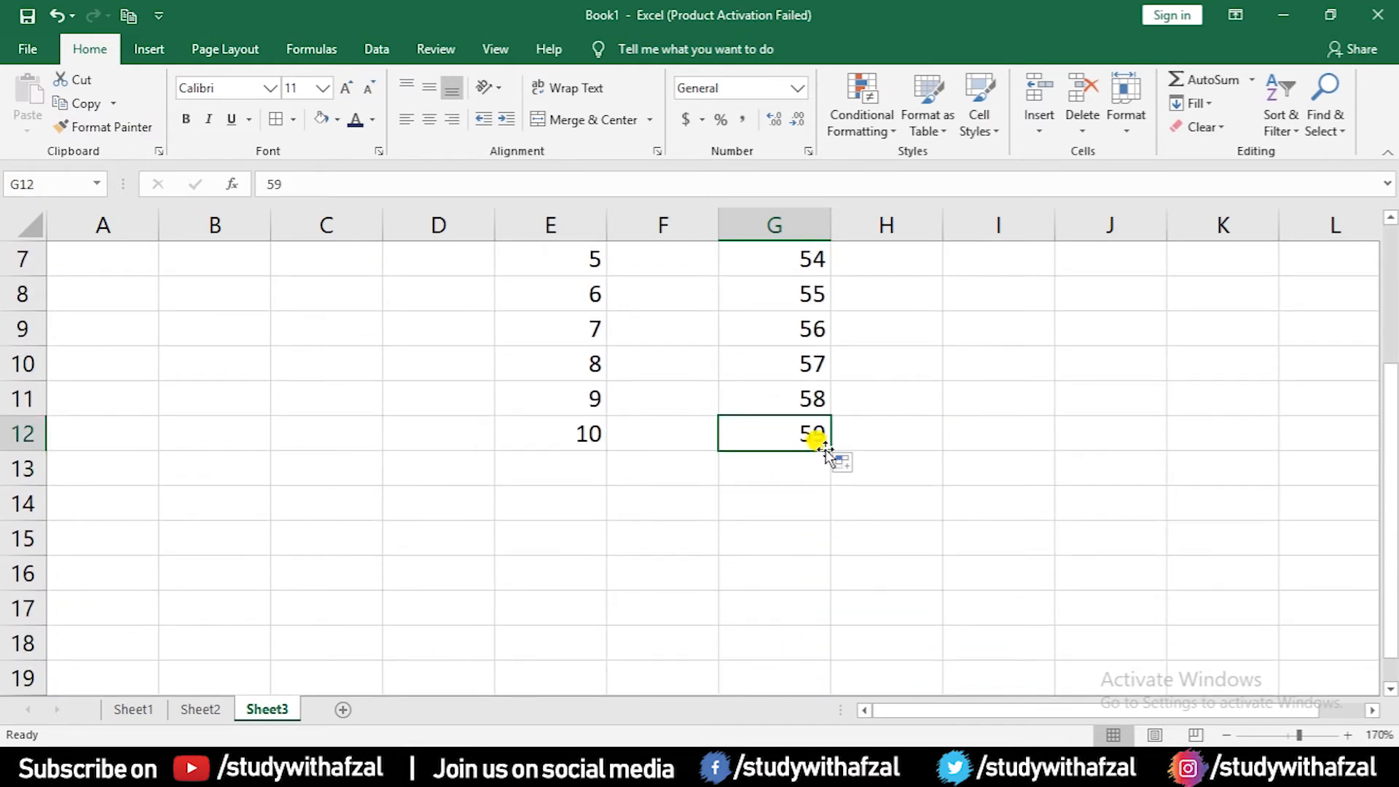
drag(831, 450, 821, 625)
scroll(1031, 544, up, 2)
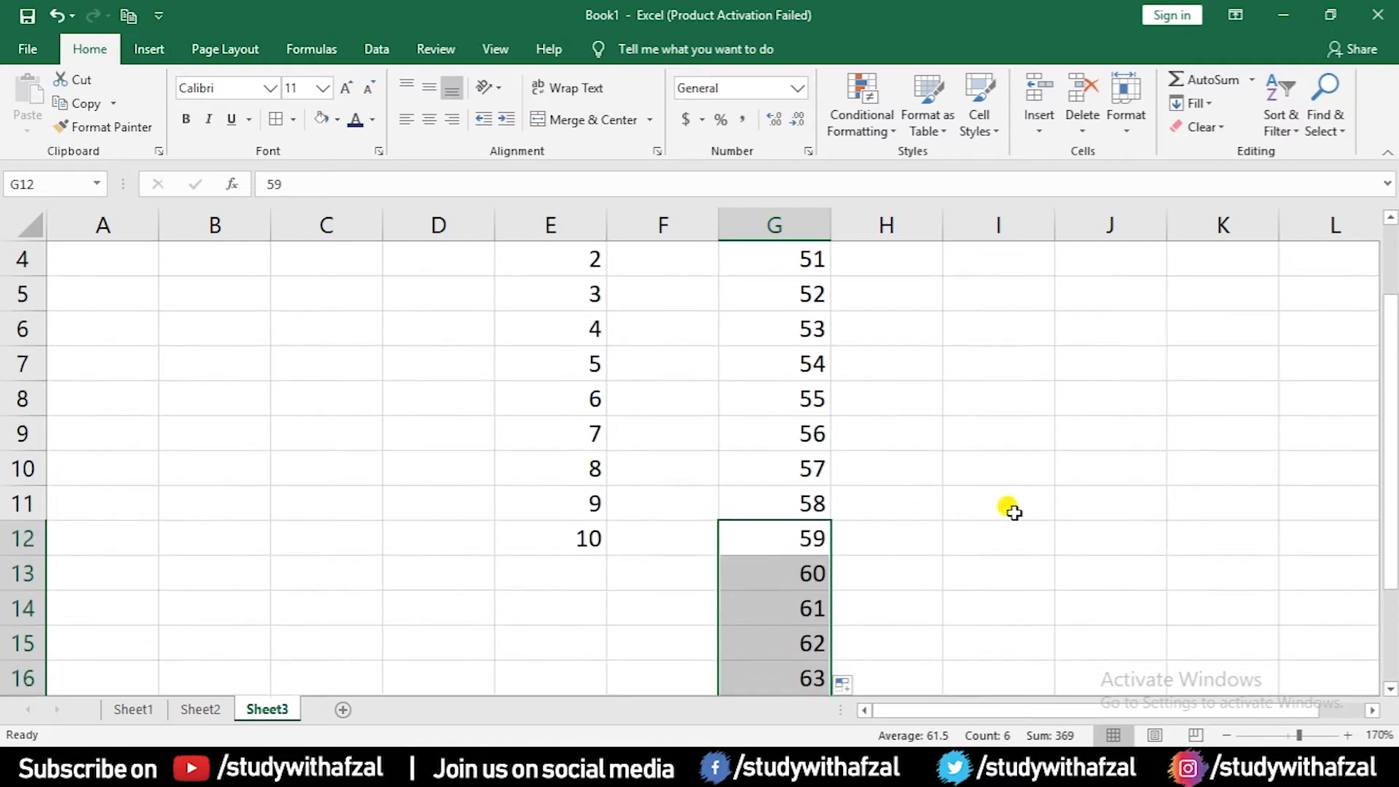
scroll(1013, 510, down, 2)
scroll(1010, 501, up, 2)
Step: Enter 100 in cell I3 and fill the consecutive series down column I to row 193
click(1020, 314)
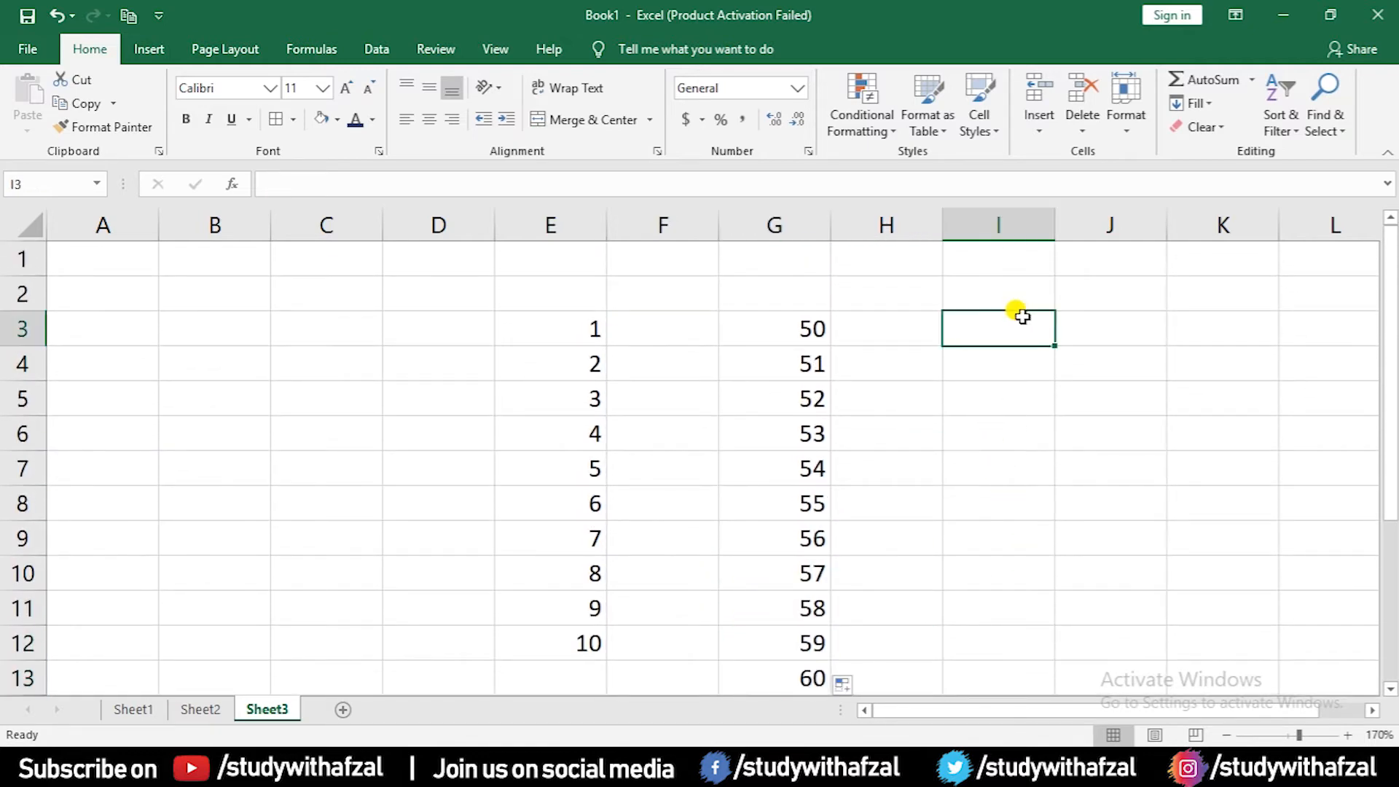
text(100)
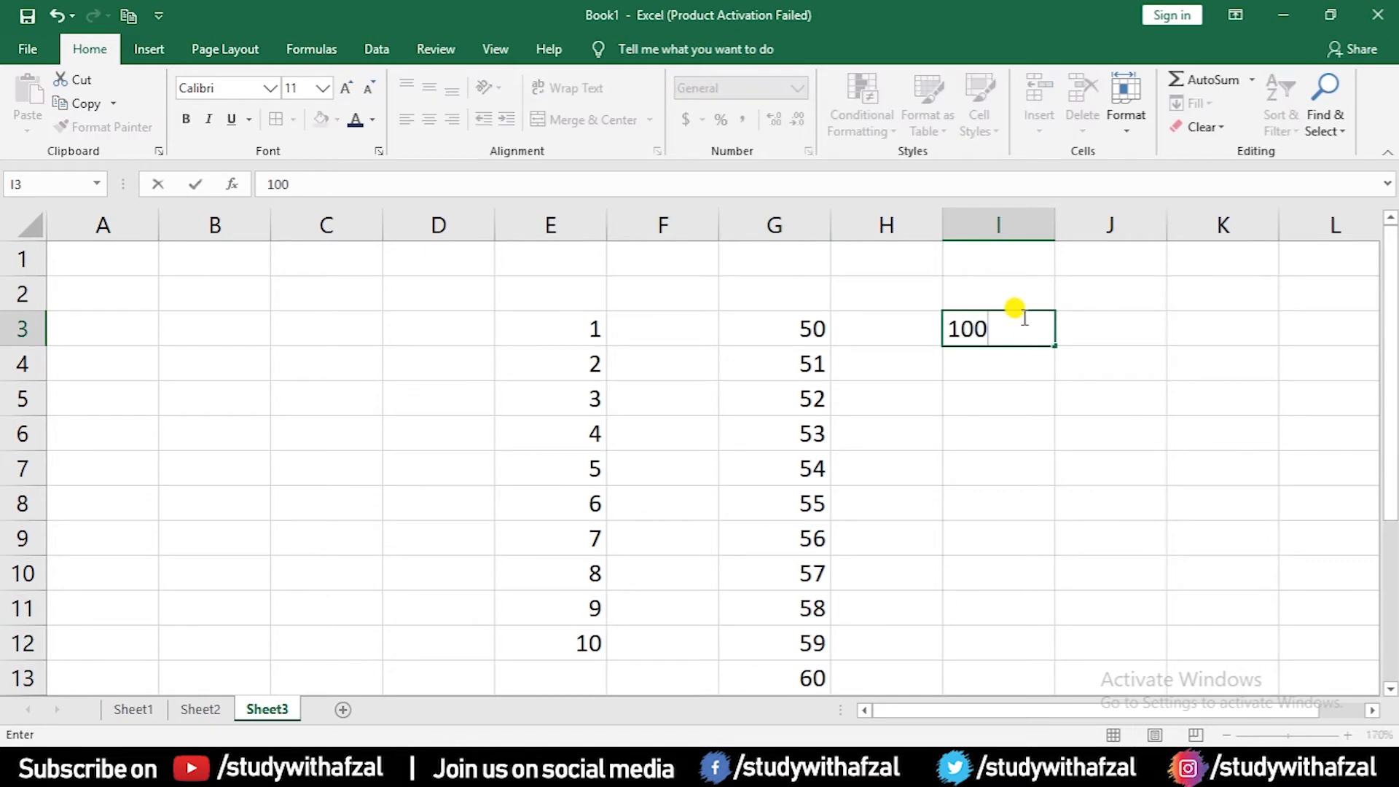
click(1012, 381)
click(1023, 325)
drag(1054, 346, 1029, 657)
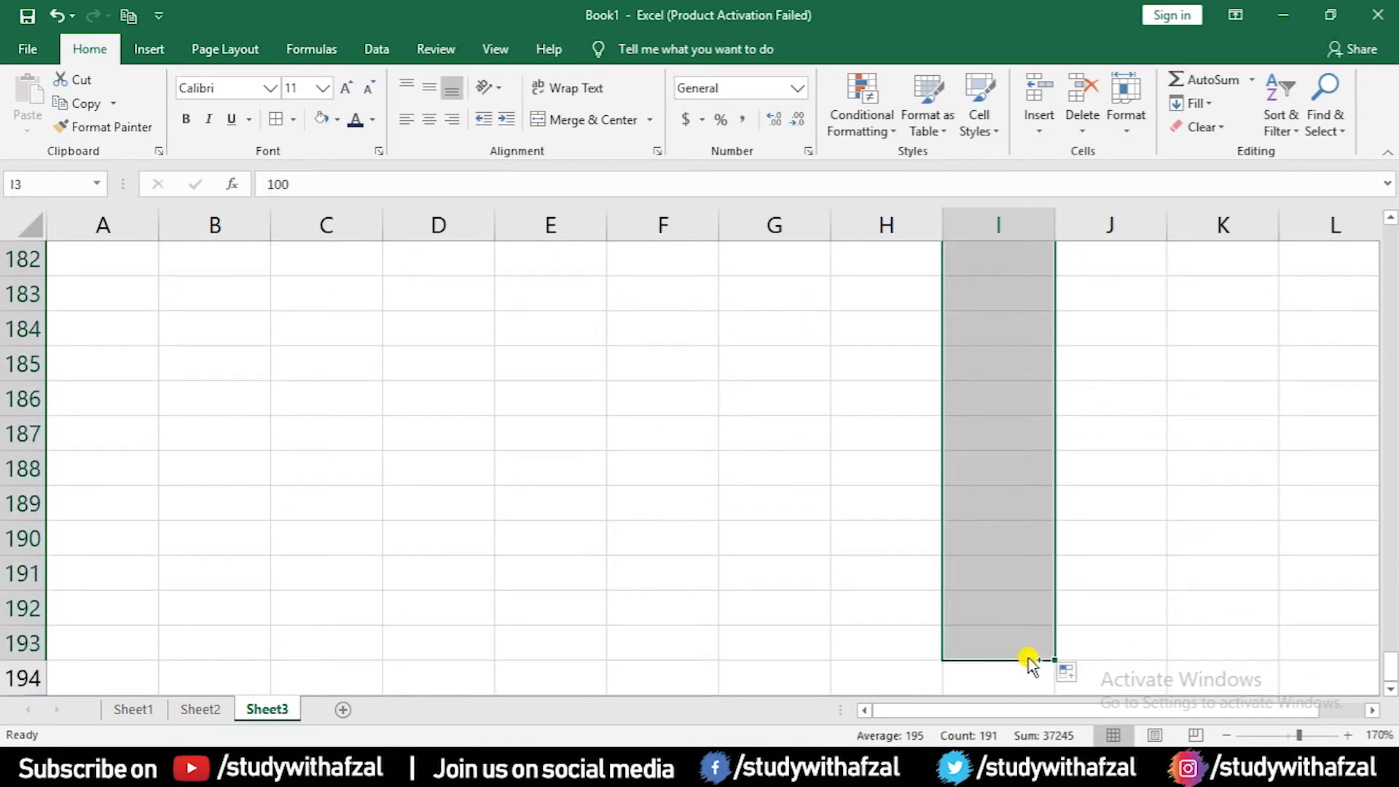
scroll(1032, 432, up, 20)
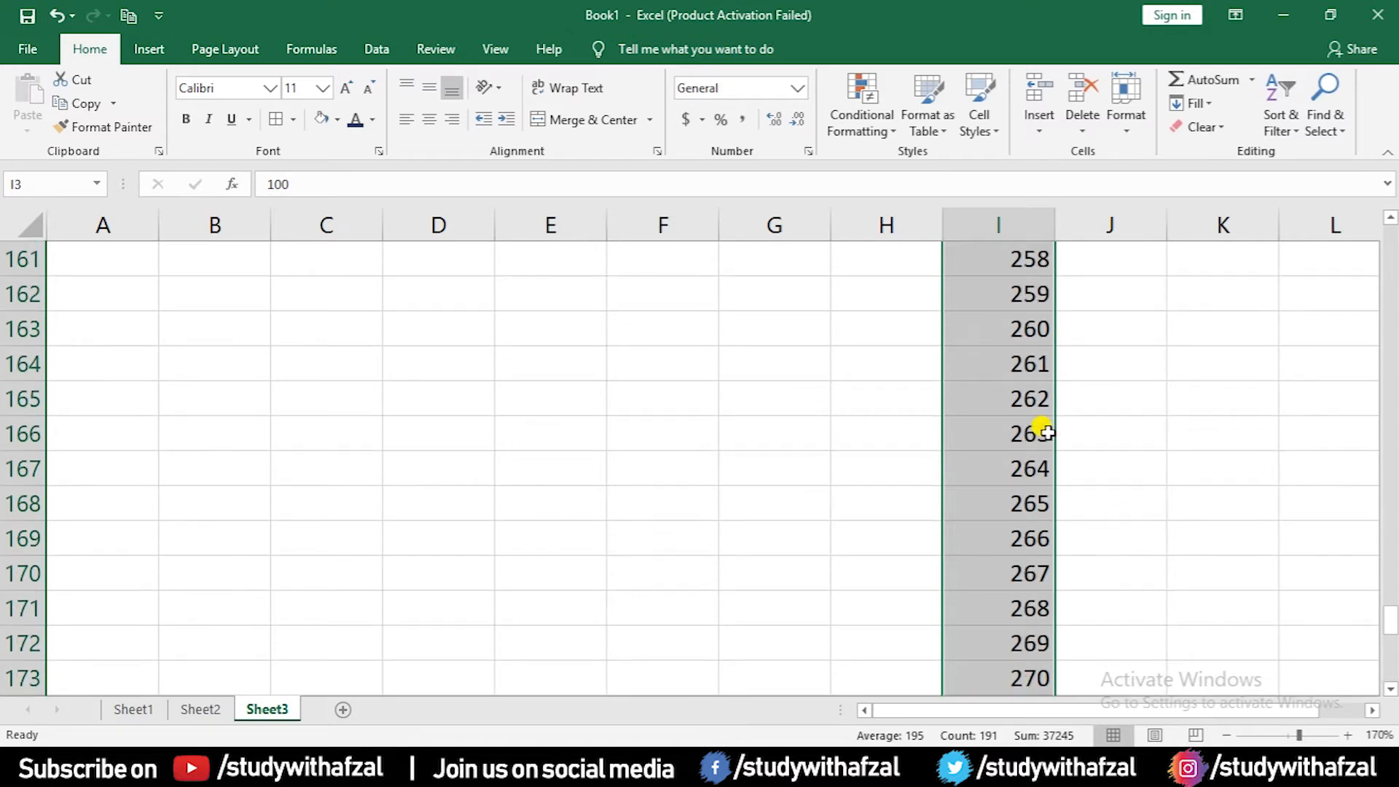
scroll(1033, 433, up, 8)
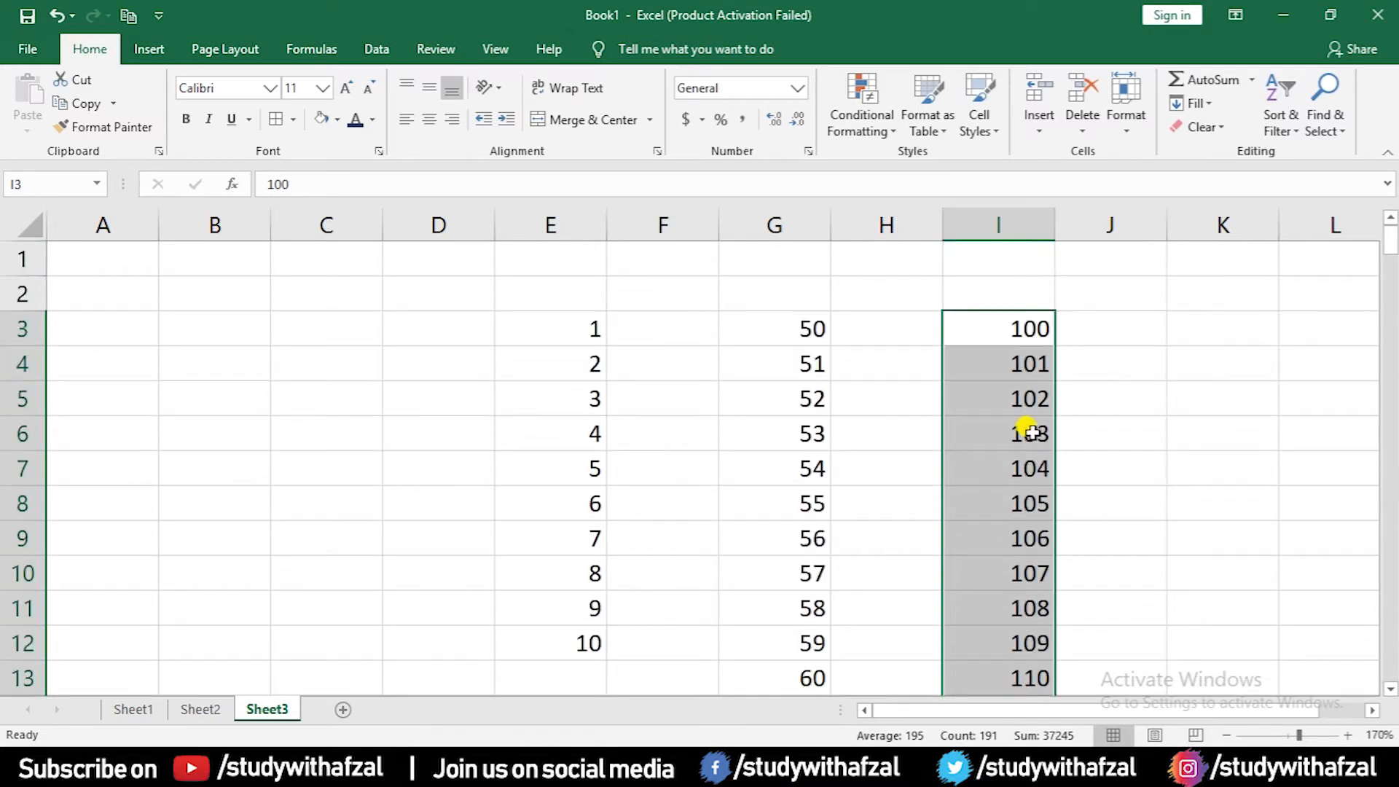
Step: Enter 1 in cell K3 and 2 in cell K4 as the starting pair of another series
click(1195, 331)
text(1)
key(Return)
text(2)
key(Return)
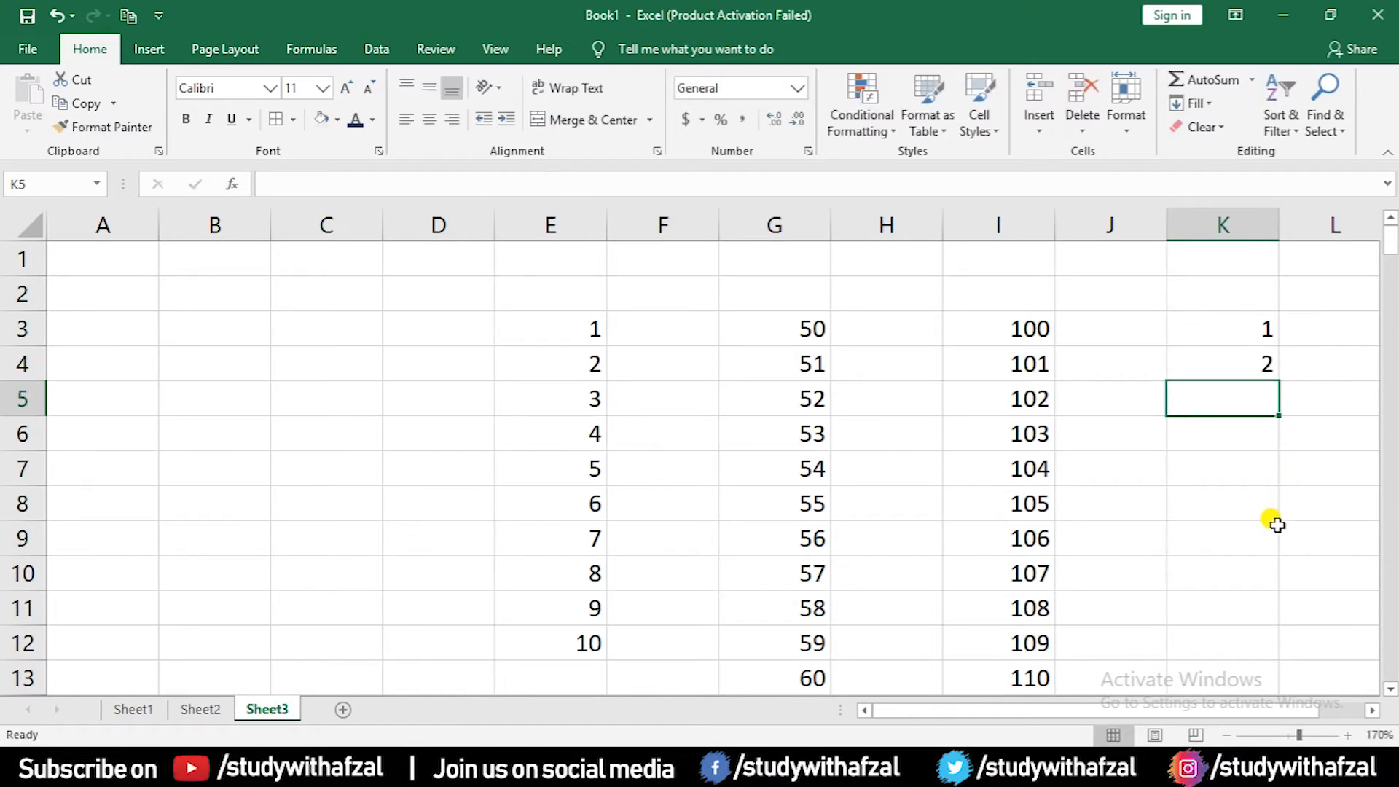
Step: Extend the number pair in K3:K4 down to K12 to produce the series 1 to 10
drag(1218, 321, 1223, 362)
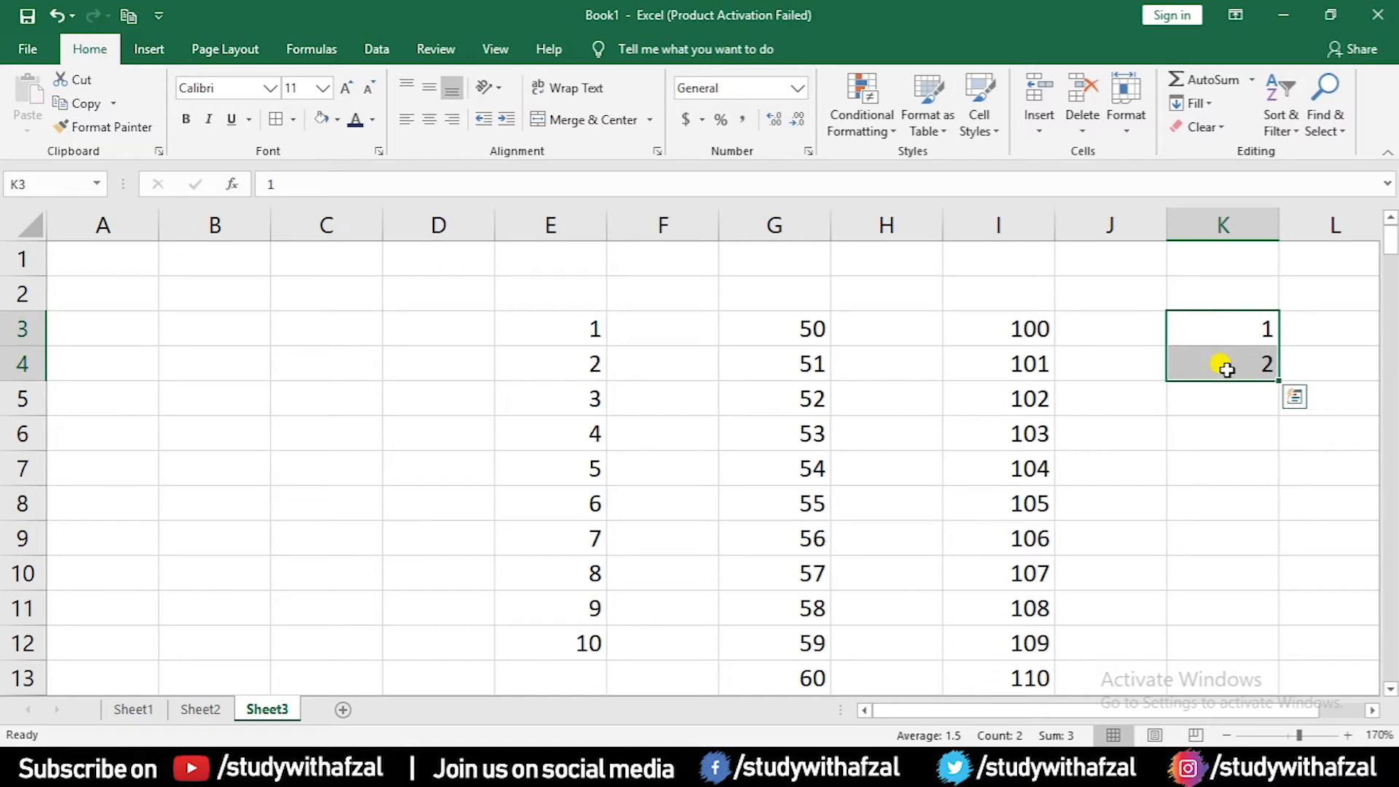
click(1250, 426)
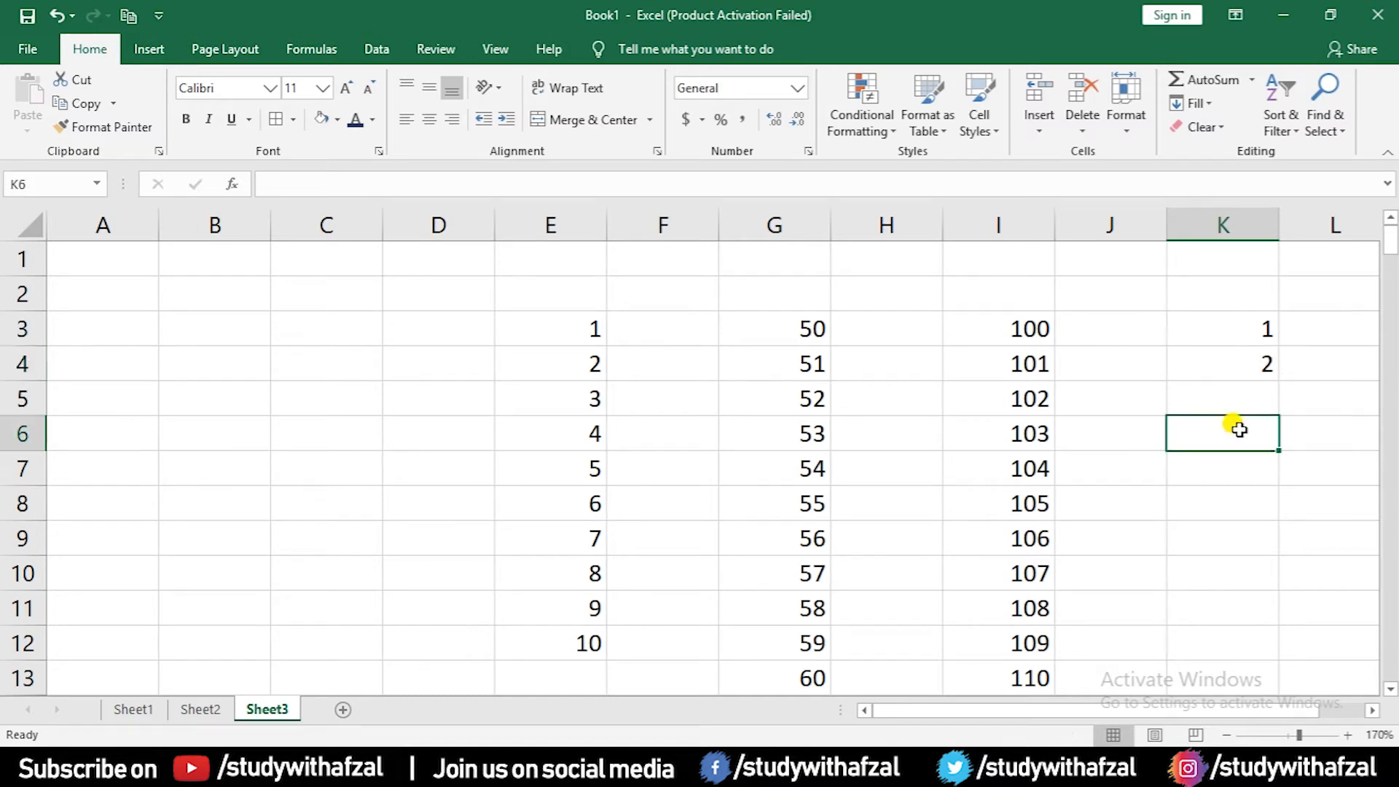
click(1220, 328)
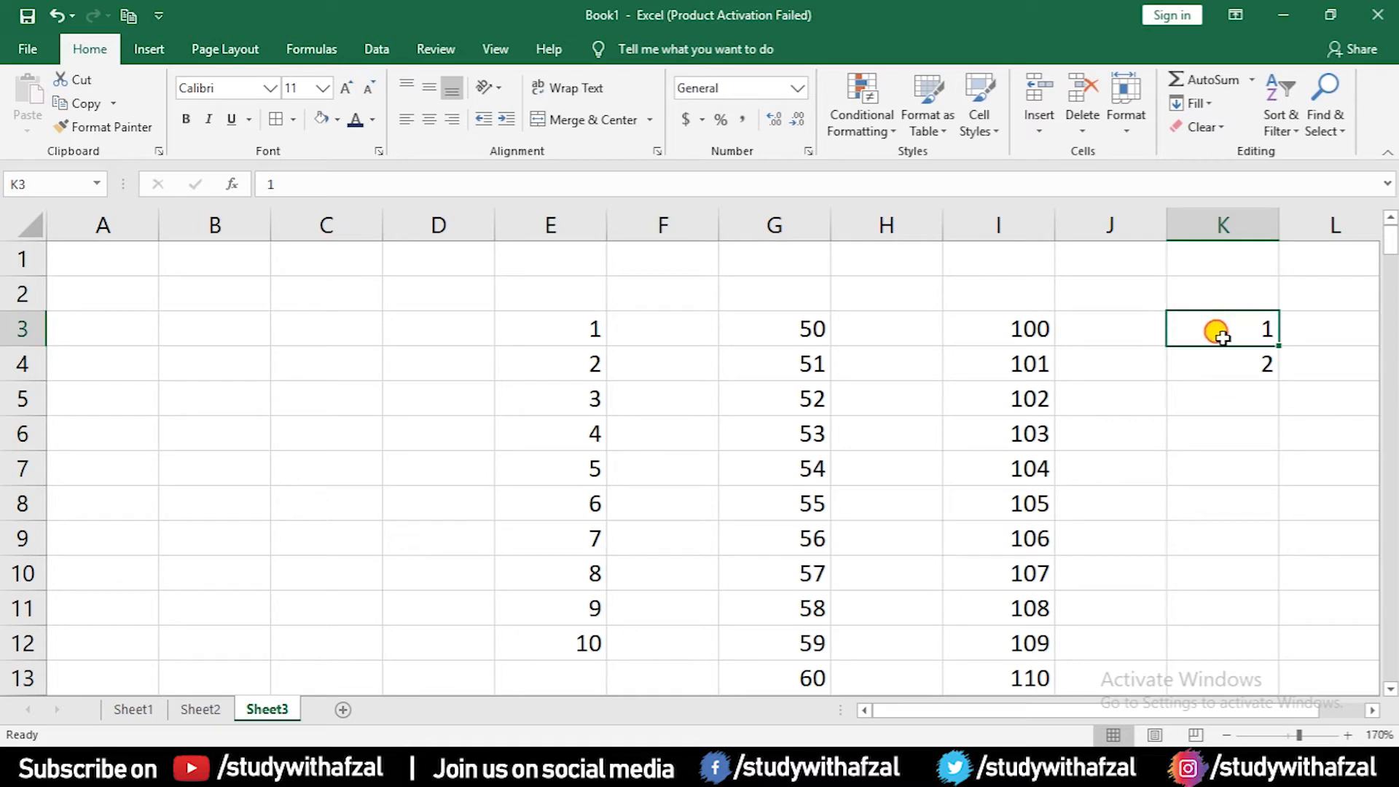
drag(1222, 345, 1223, 357)
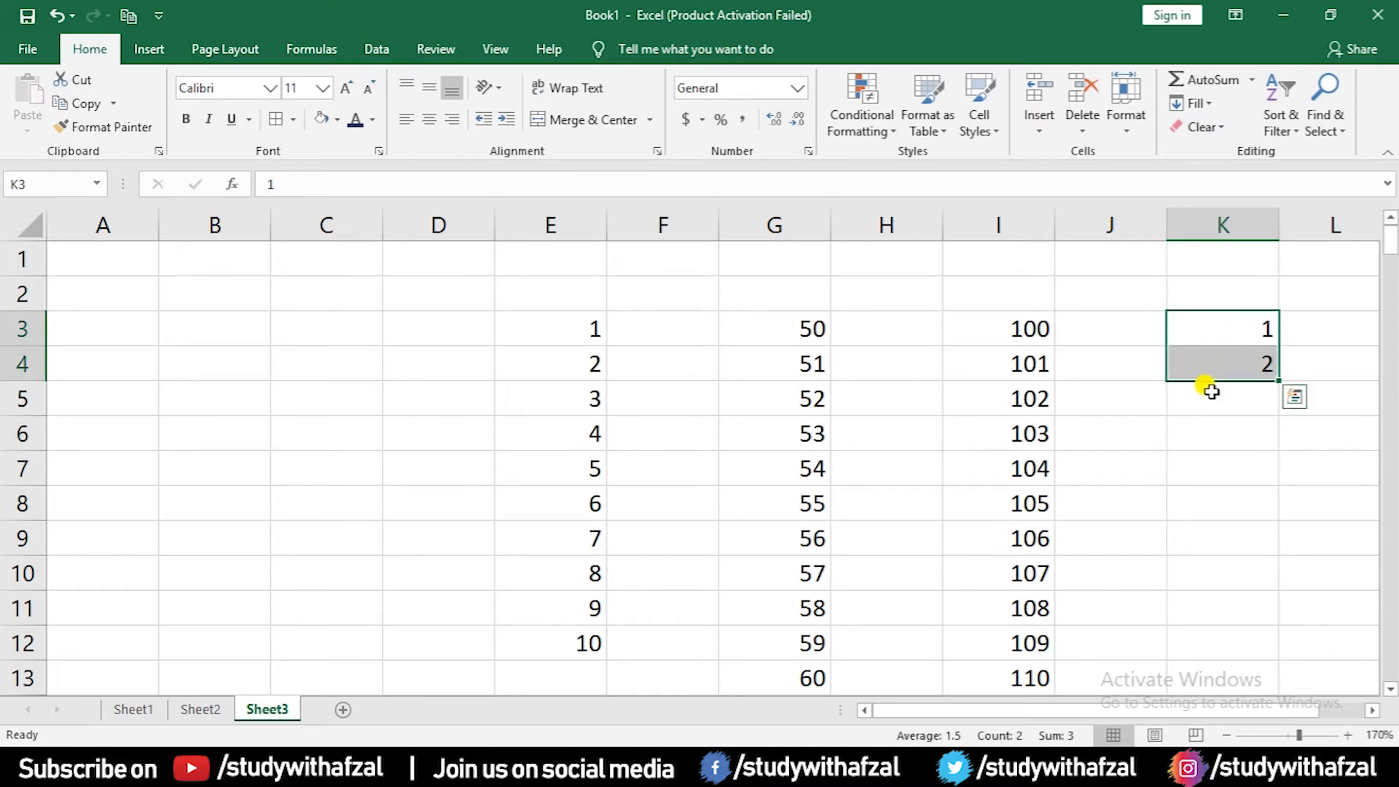
click(1078, 368)
drag(987, 322, 999, 568)
drag(780, 320, 791, 540)
click(1327, 452)
mouse_move(1232, 330)
mouse_down()
mouse_move(1233, 363)
mouse_move(1226, 354)
mouse_up()
drag(1280, 382, 1268, 638)
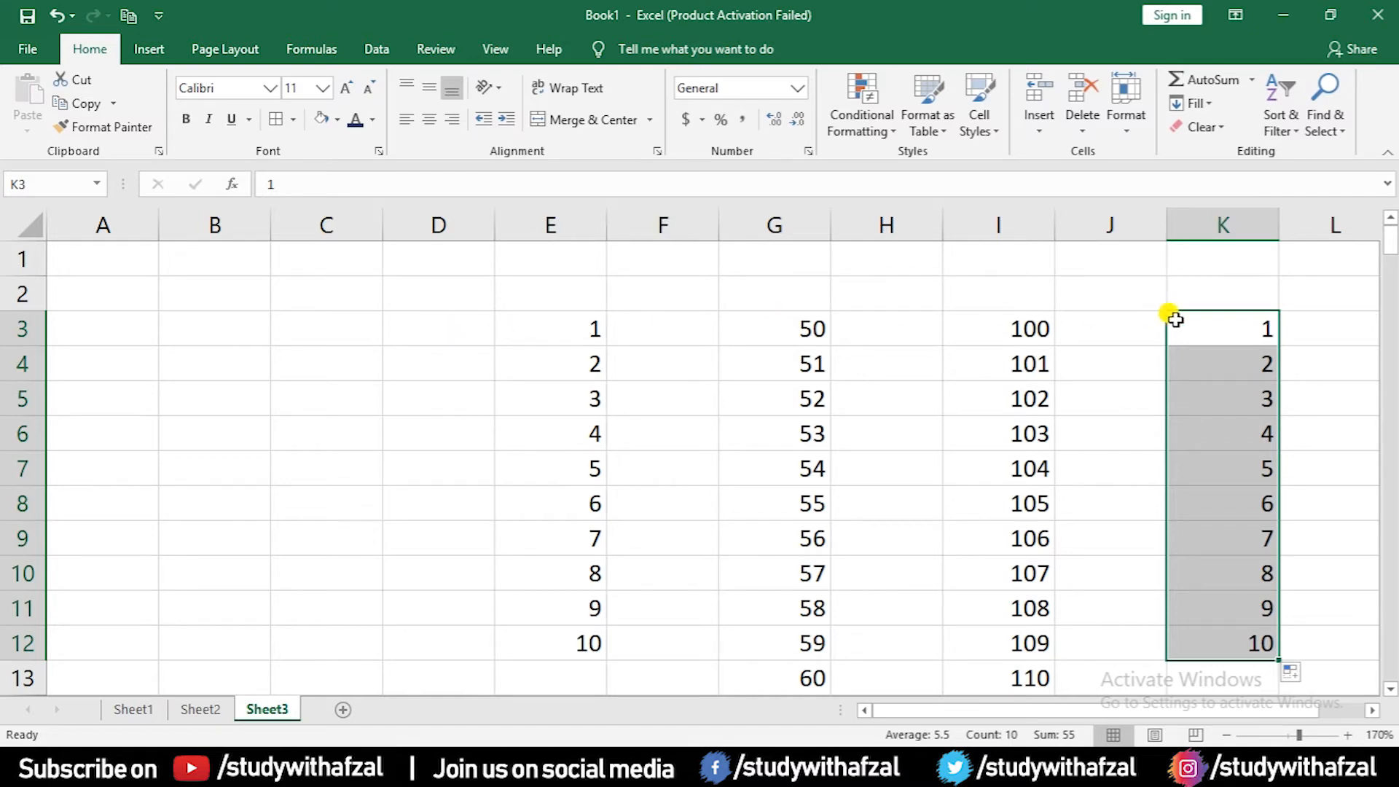
Step: Enter 51 in cell B23 and 52 in cell B24, below the existing series
scroll(681, 359, down, 6)
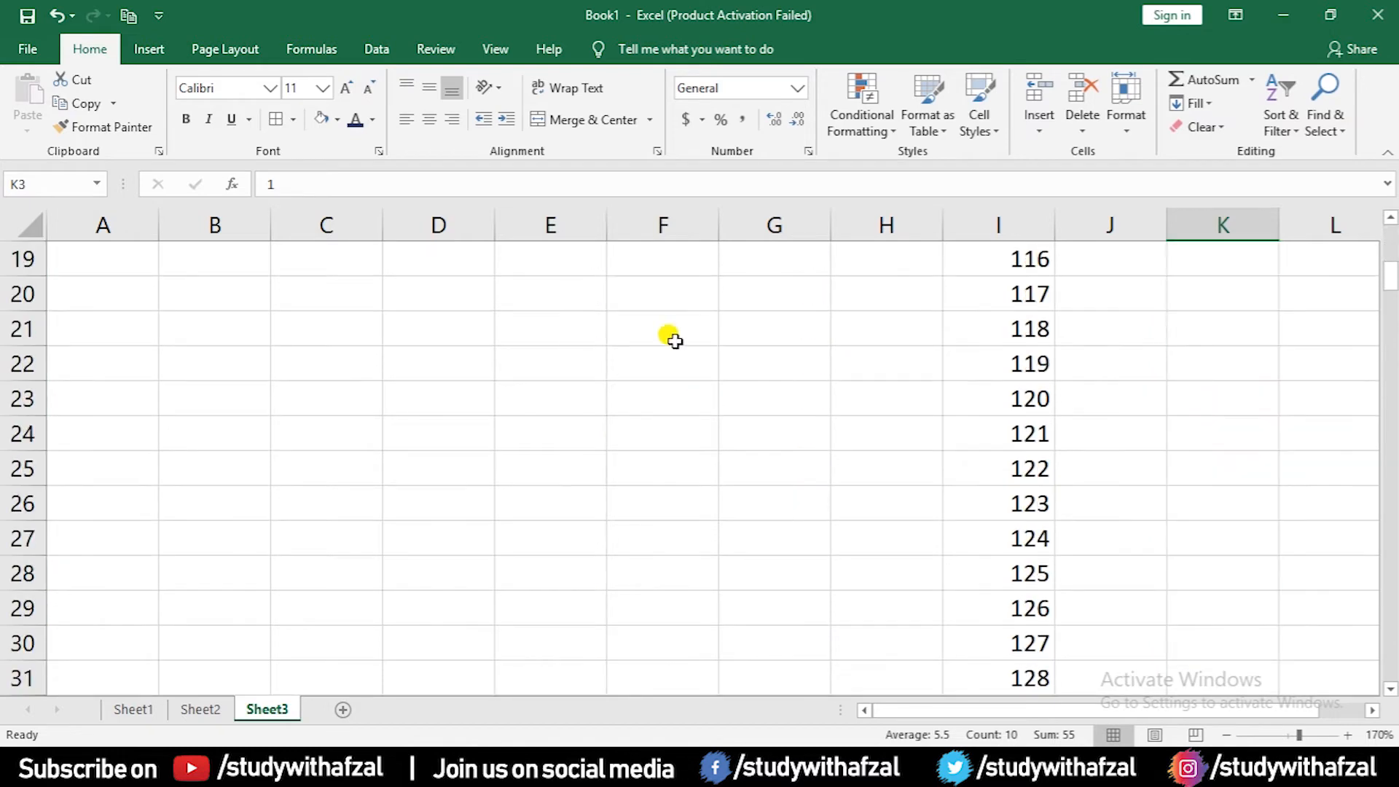
click(255, 397)
text(51)
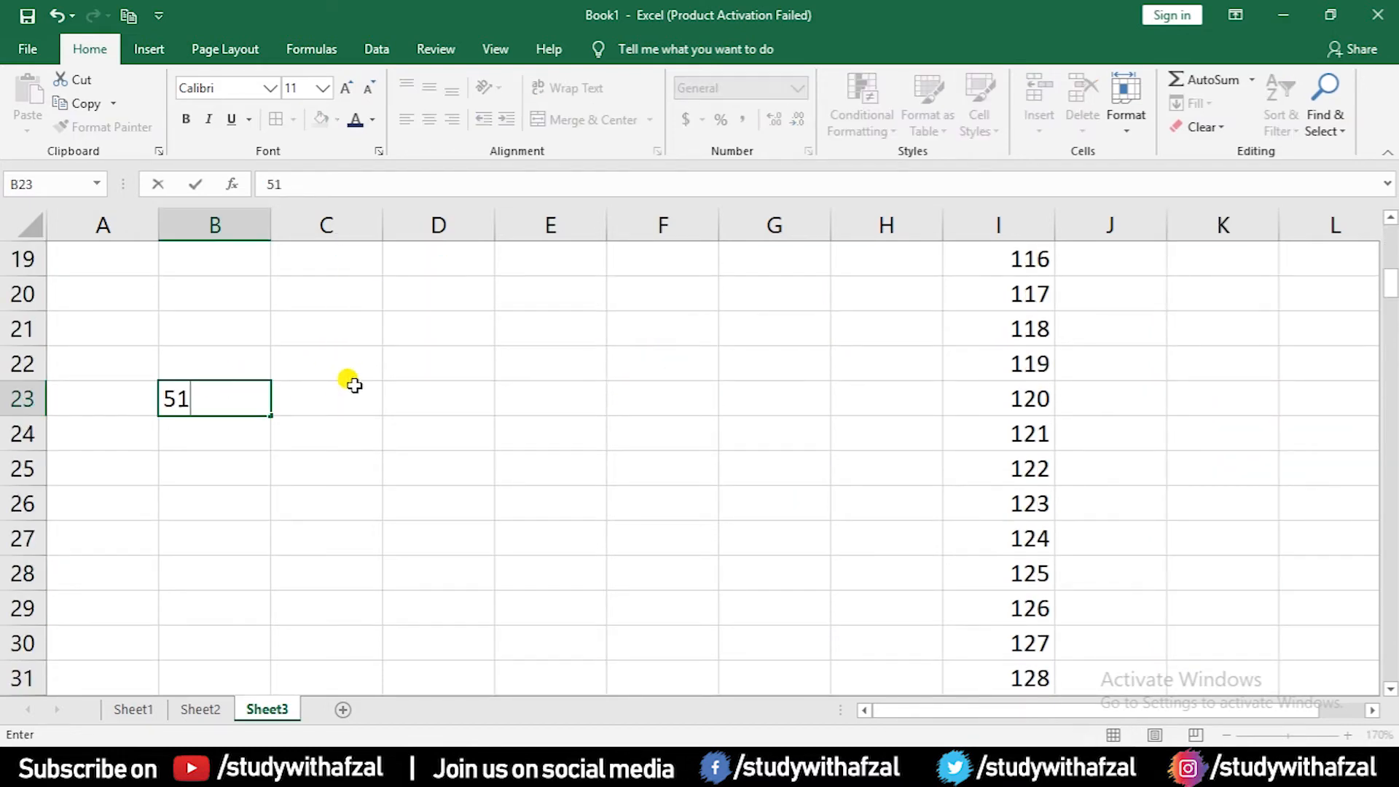
key(Return)
text(52)
key(Return)
Step: Extend the number pair in B23:B24 down to B34 to produce the series 51 to 62
drag(264, 400, 259, 643)
scroll(360, 583, up, 1)
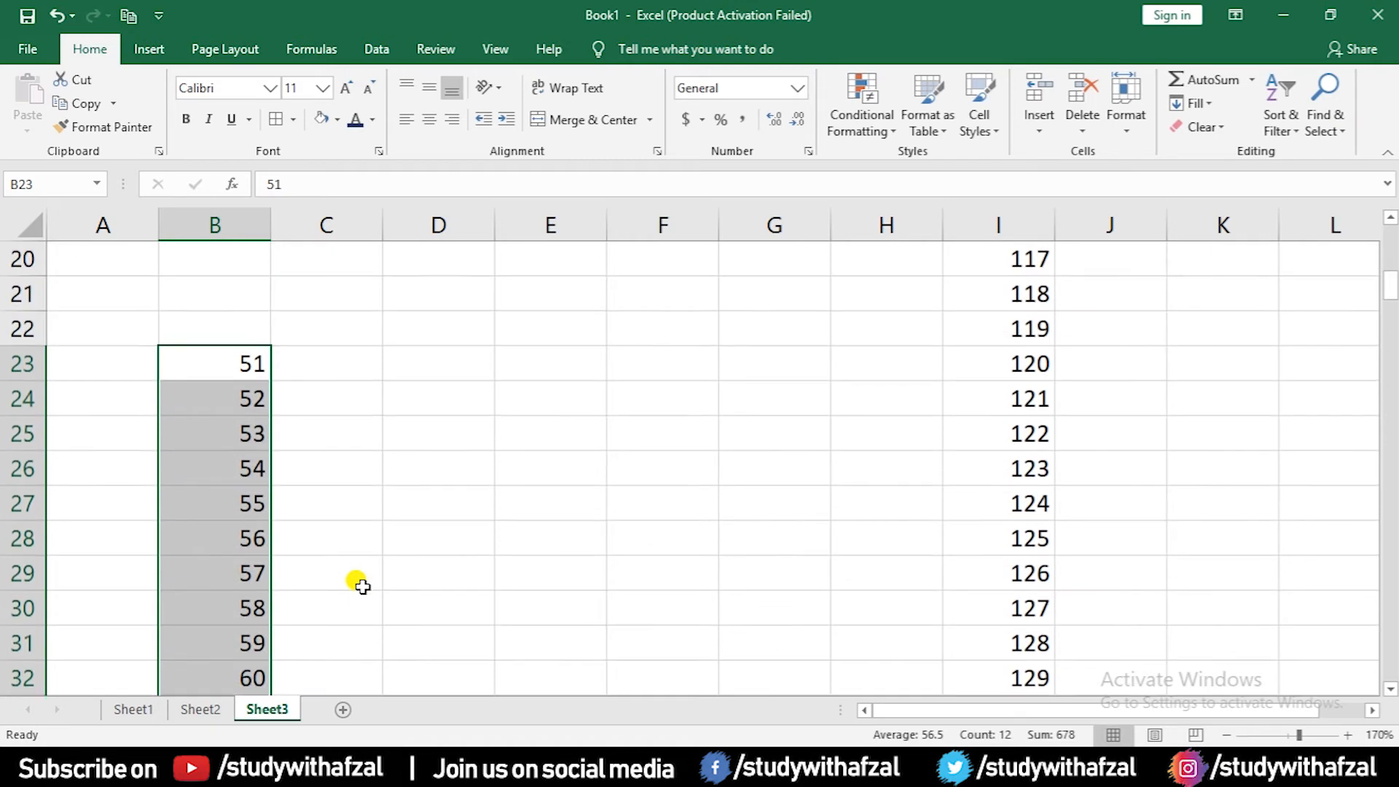
scroll(365, 588, down, 1)
drag(255, 259, 256, 295)
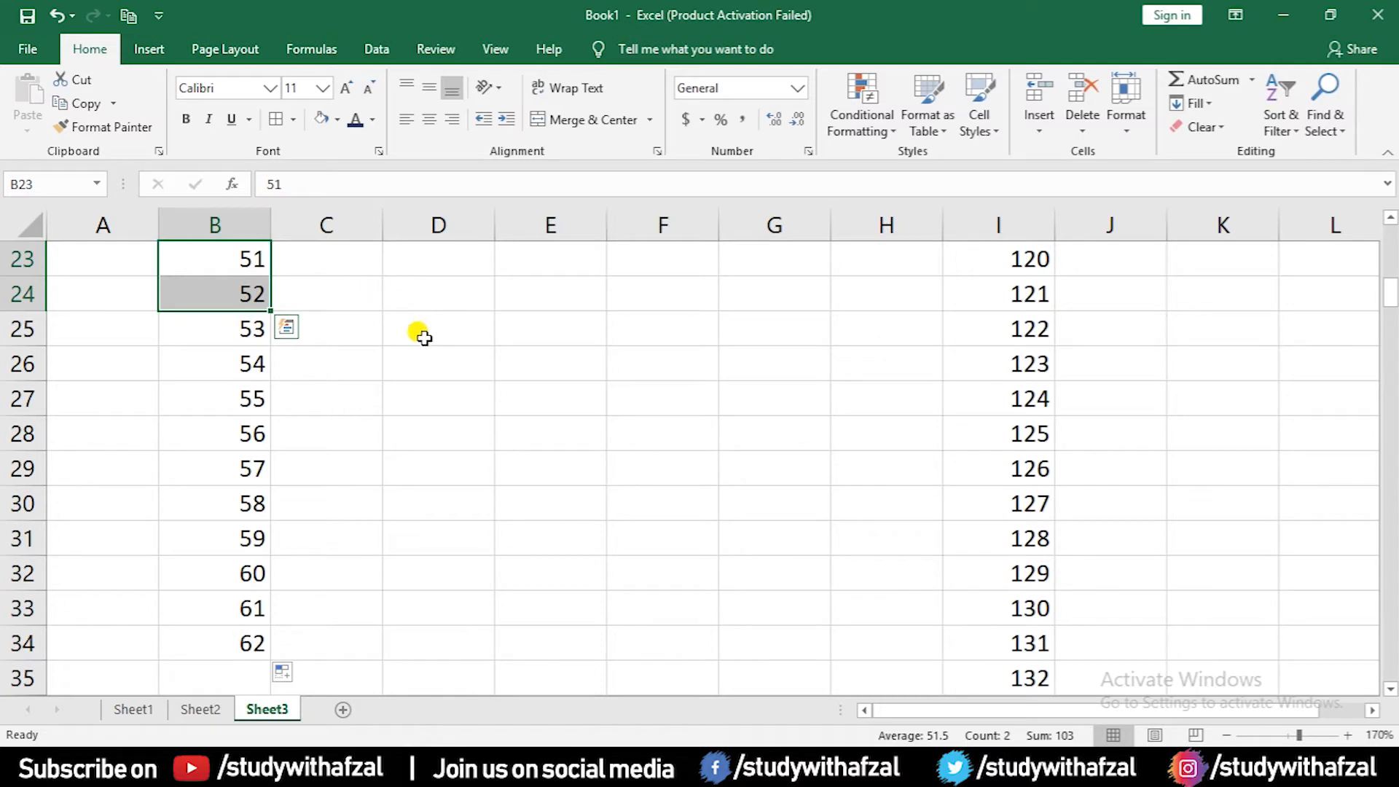
scroll(419, 343, up, 1)
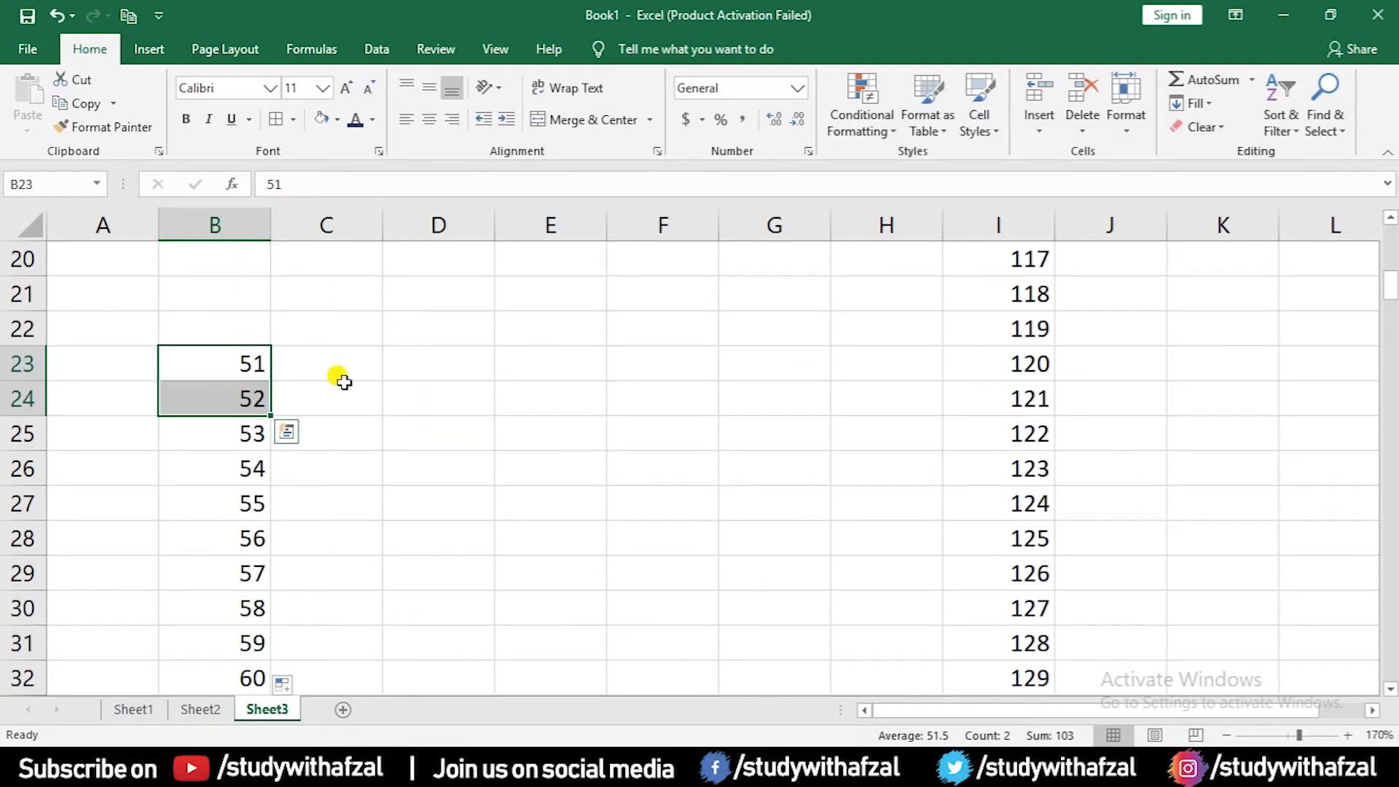
scroll(294, 469, up, 4)
scroll(1031, 531, down, 4)
Step: Enter Monday in cell D23 and fill the weekday names down to D31
click(445, 369)
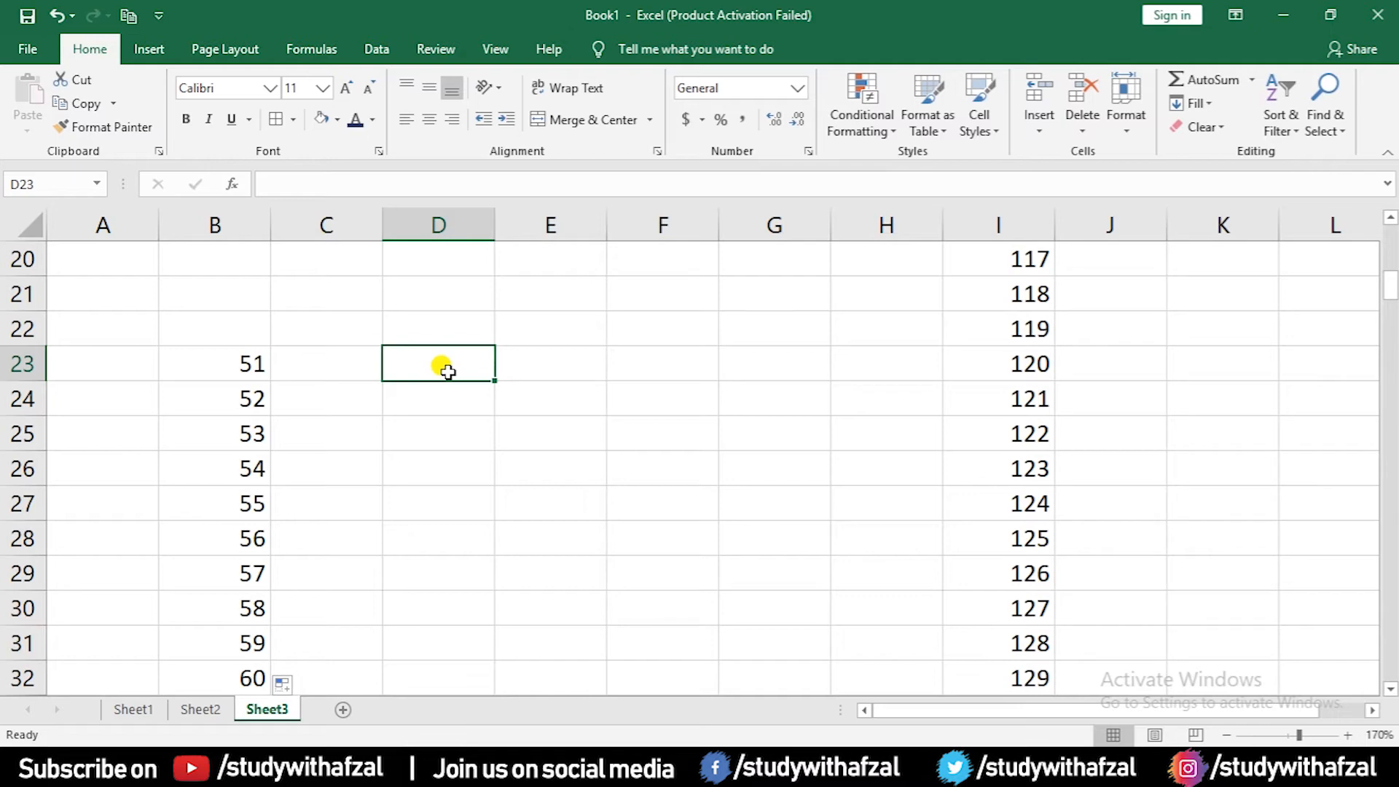
text(monday)
key(Return)
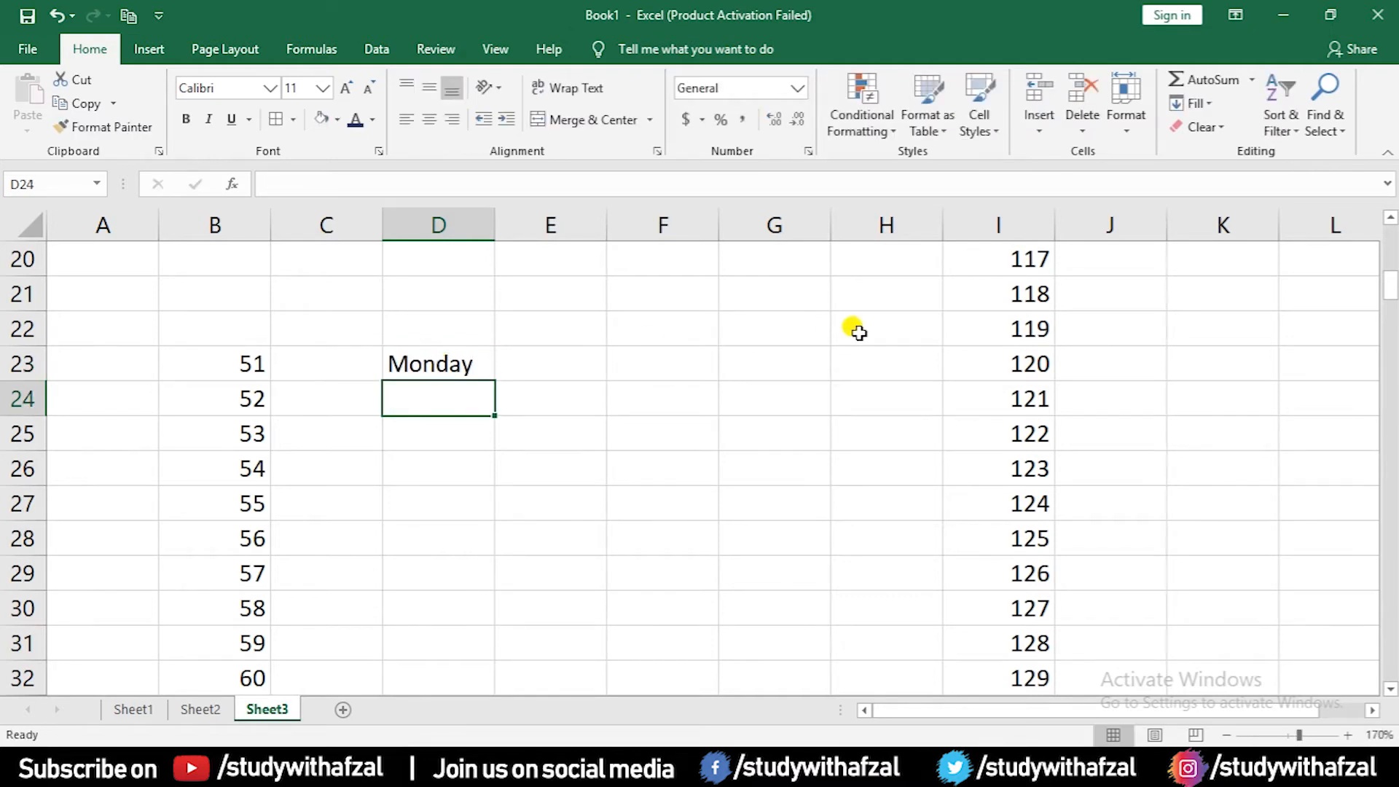
click(437, 368)
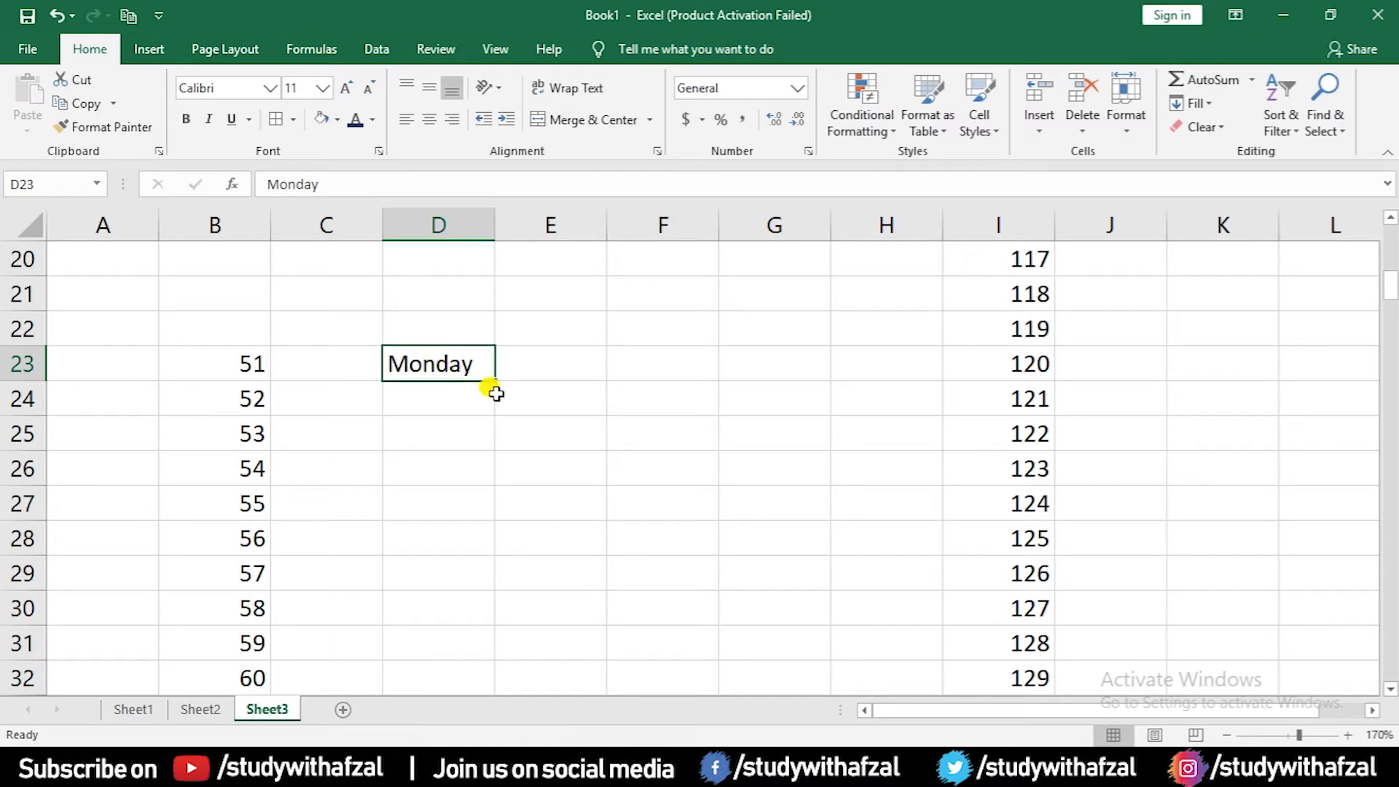
drag(494, 381, 478, 640)
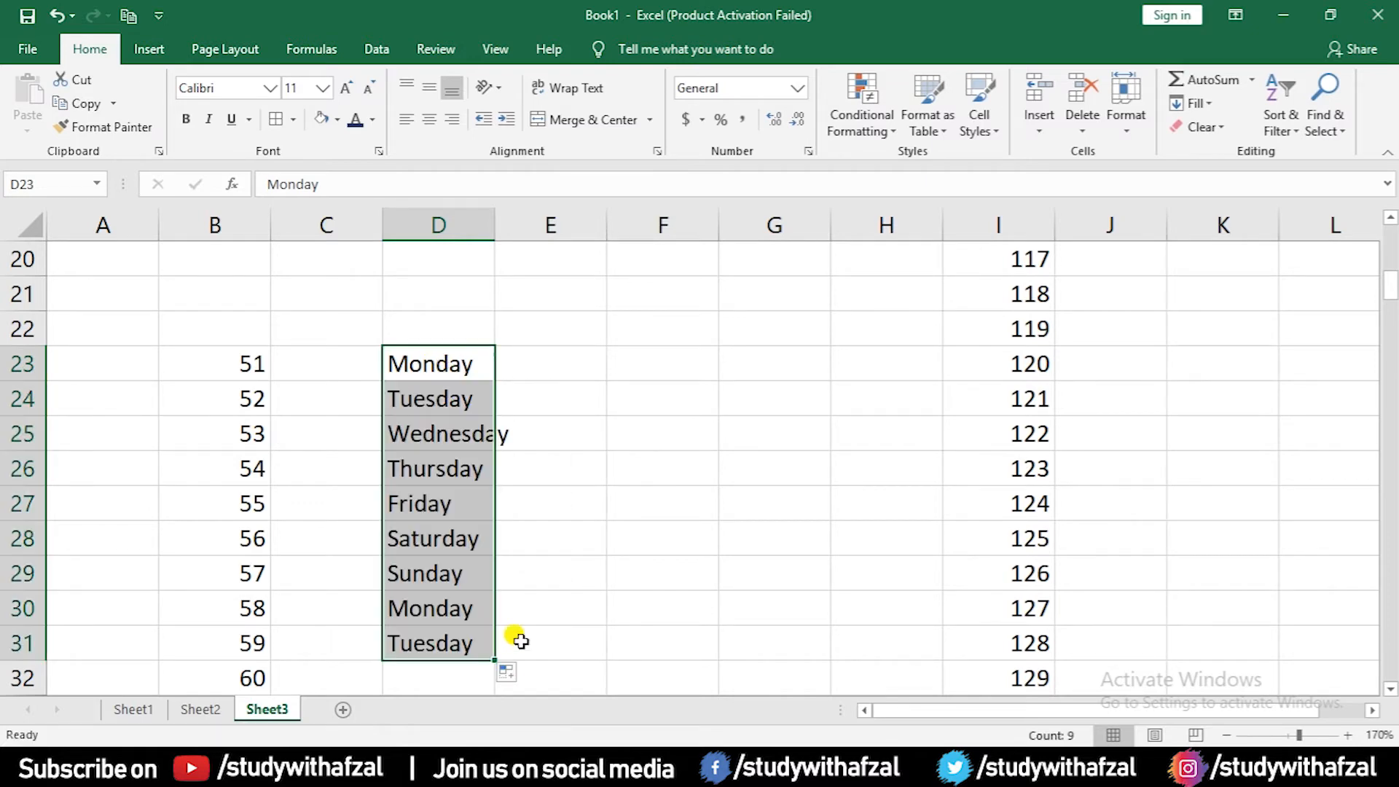
click(411, 573)
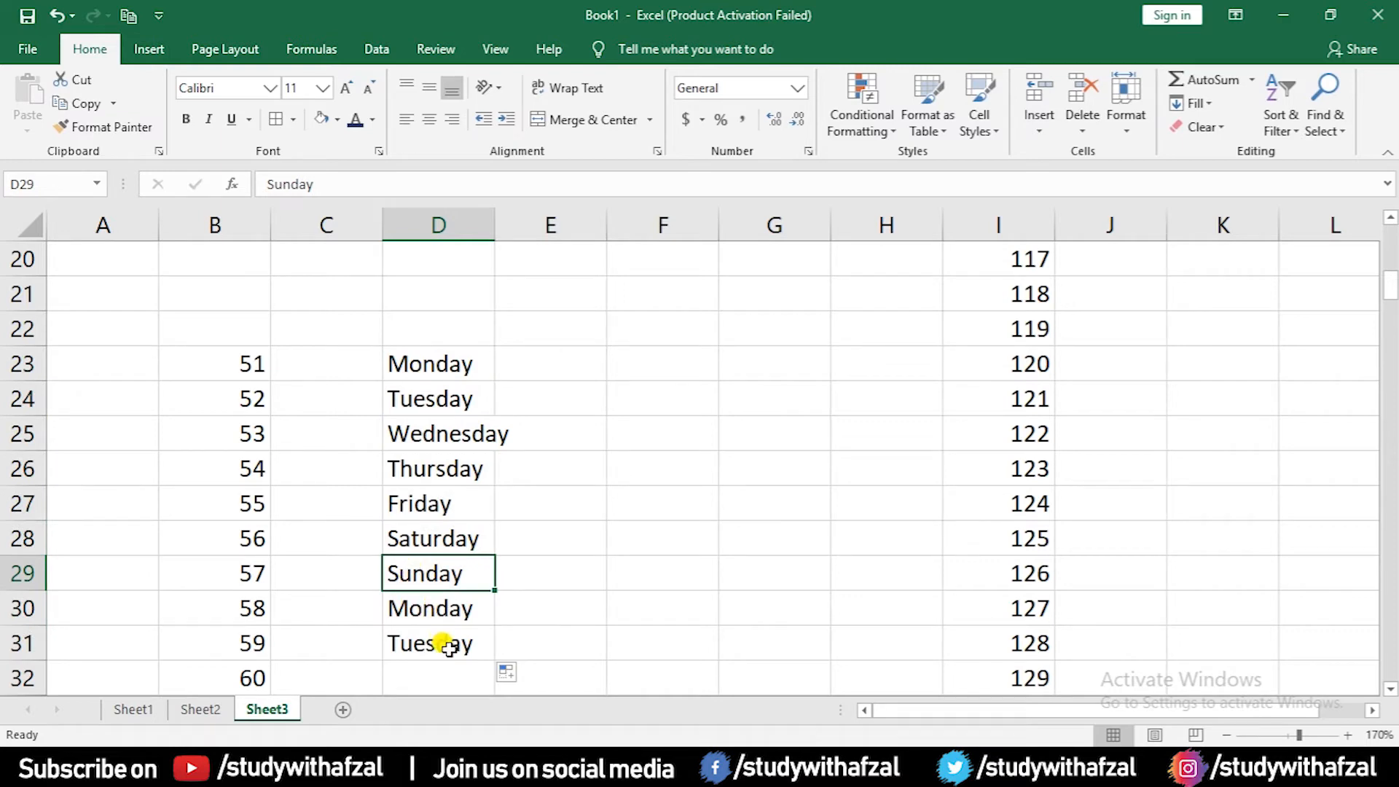
Step: Enter January in cell F23 and fill the month names down to August in F30
click(667, 361)
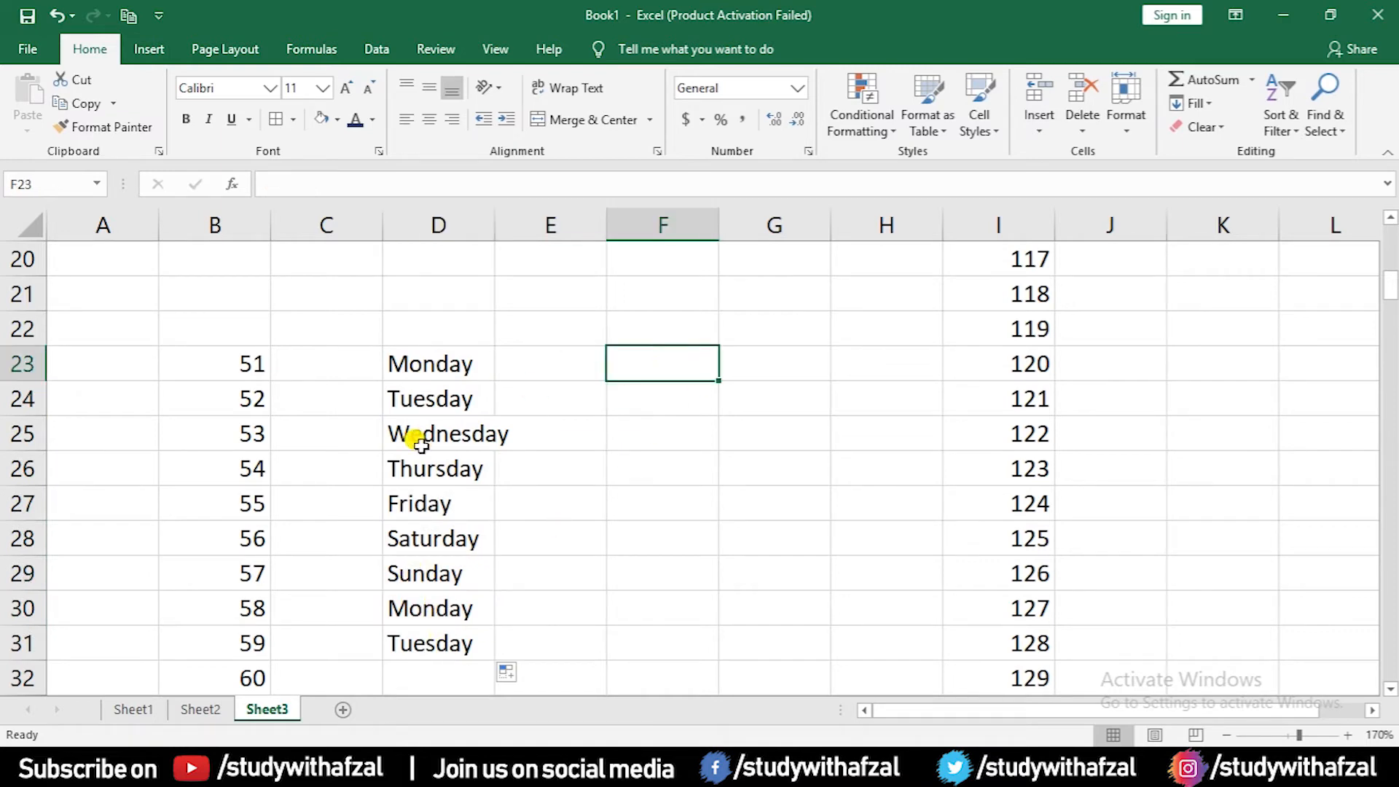
text(Ja)
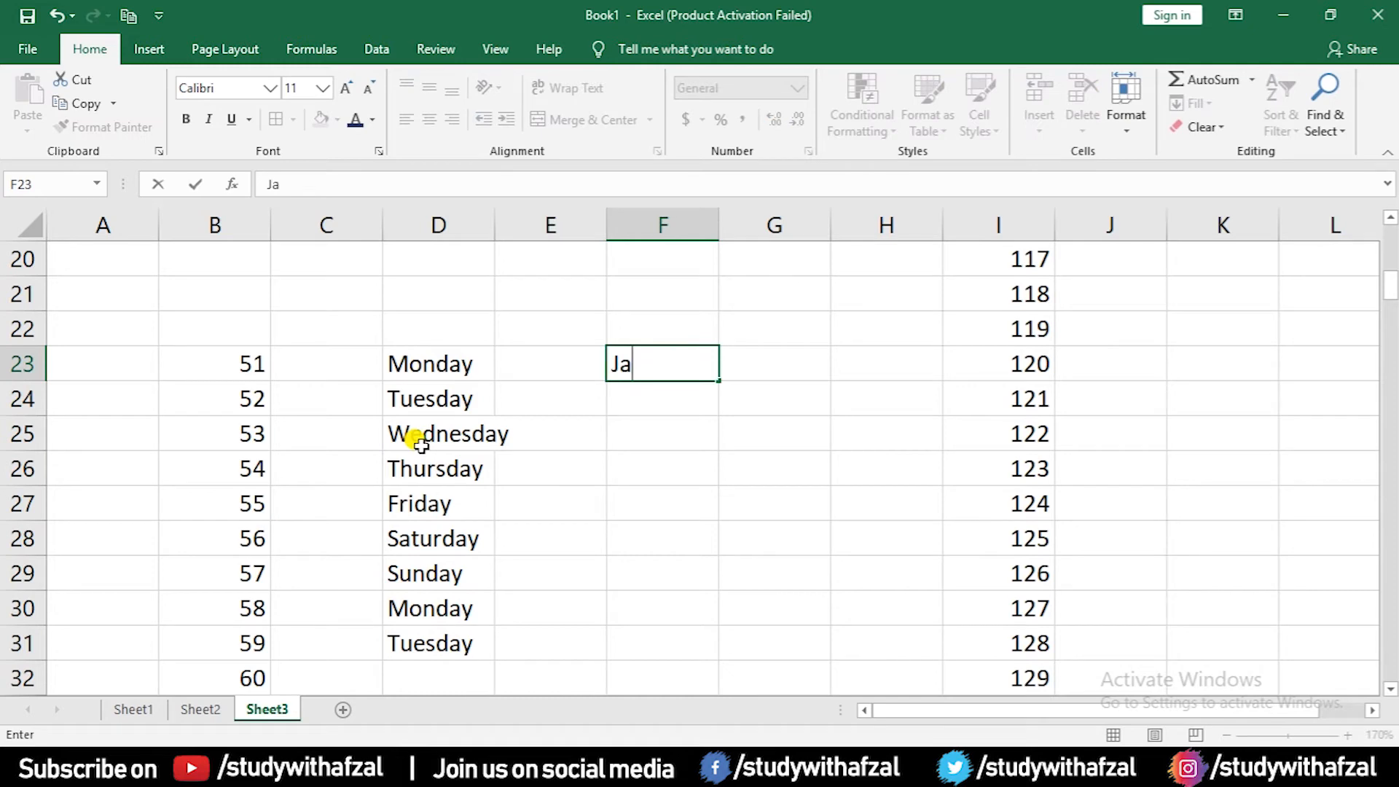
text(nuary)
key(Return)
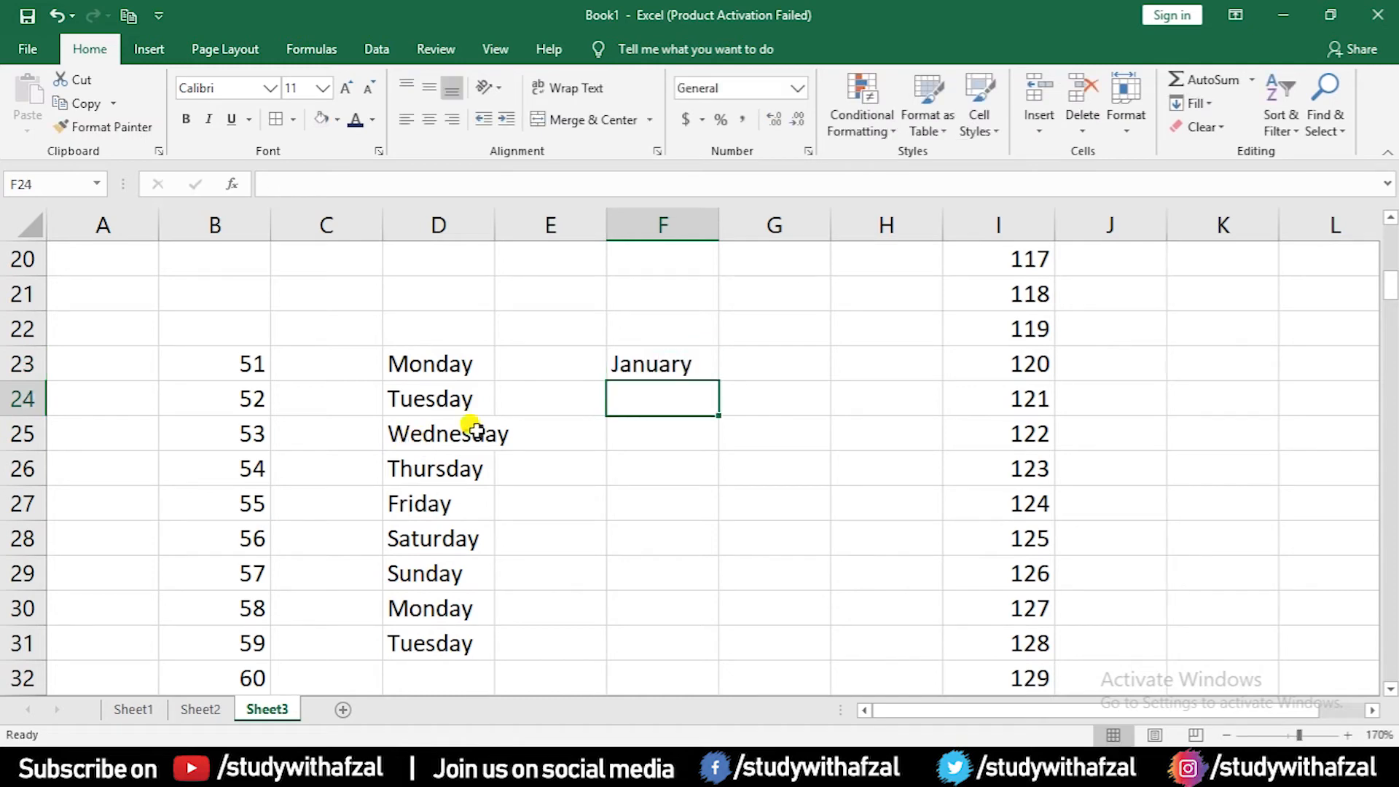
click(624, 365)
drag(713, 376, 701, 629)
click(229, 362)
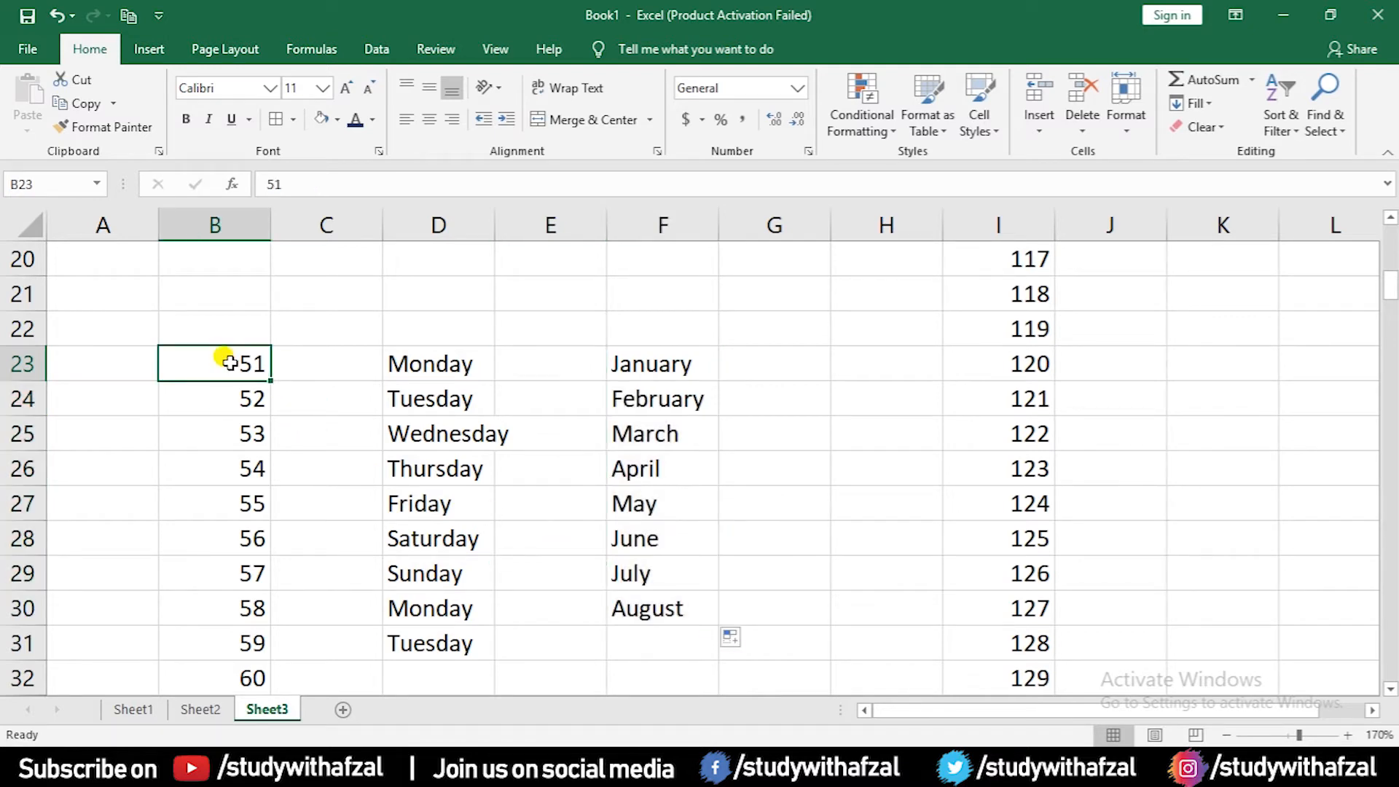
click(472, 357)
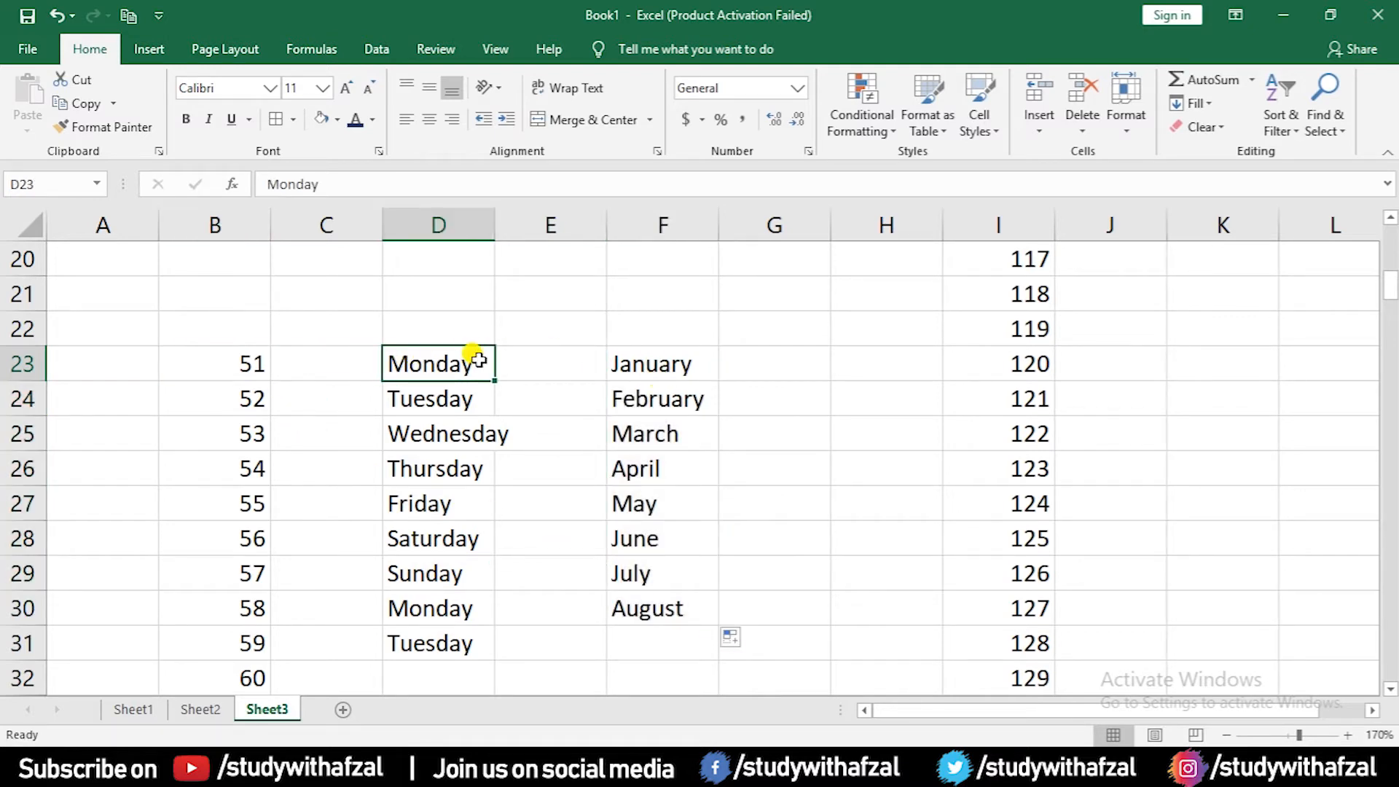
click(670, 358)
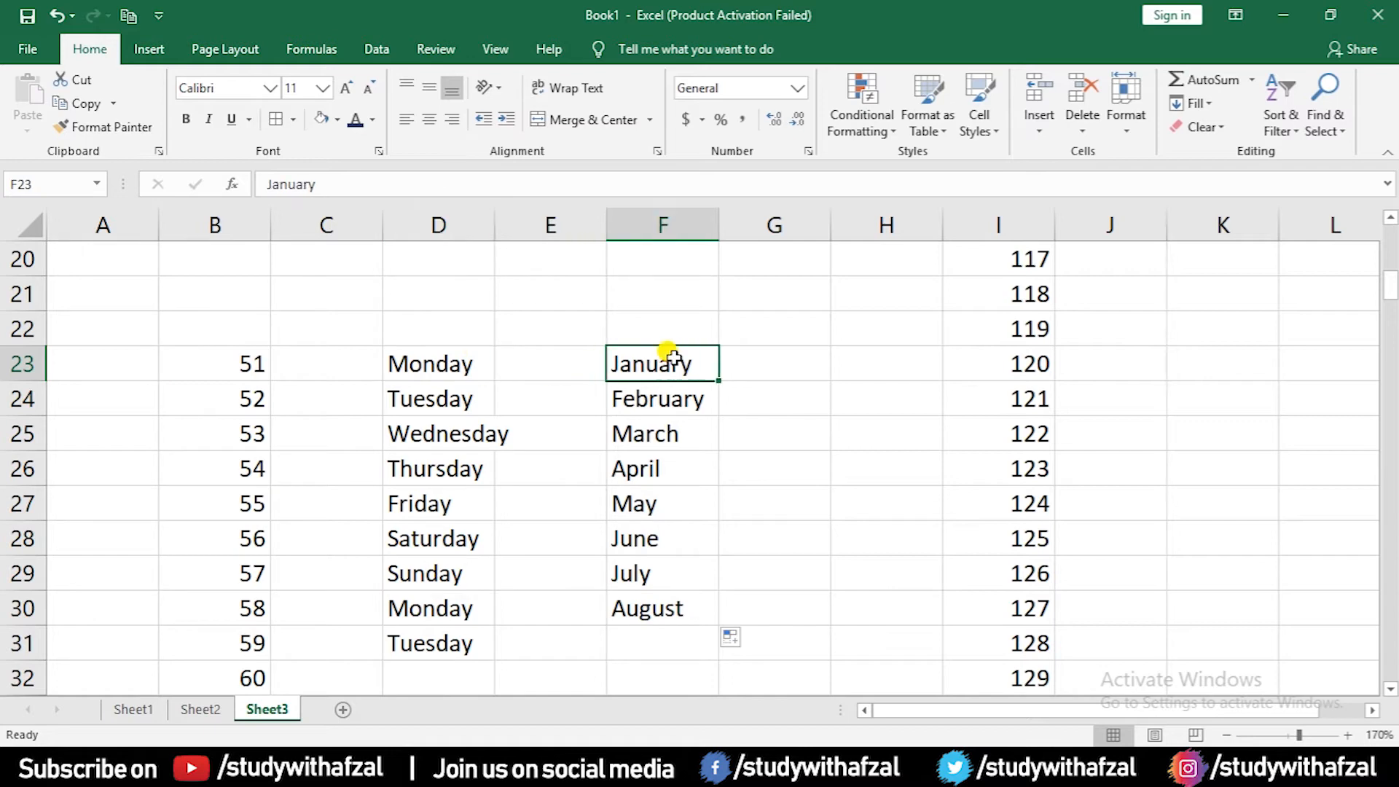
Step: Enter january in cell H23 and the abbreviation jan in H24, and select H24
click(851, 352)
text(january)
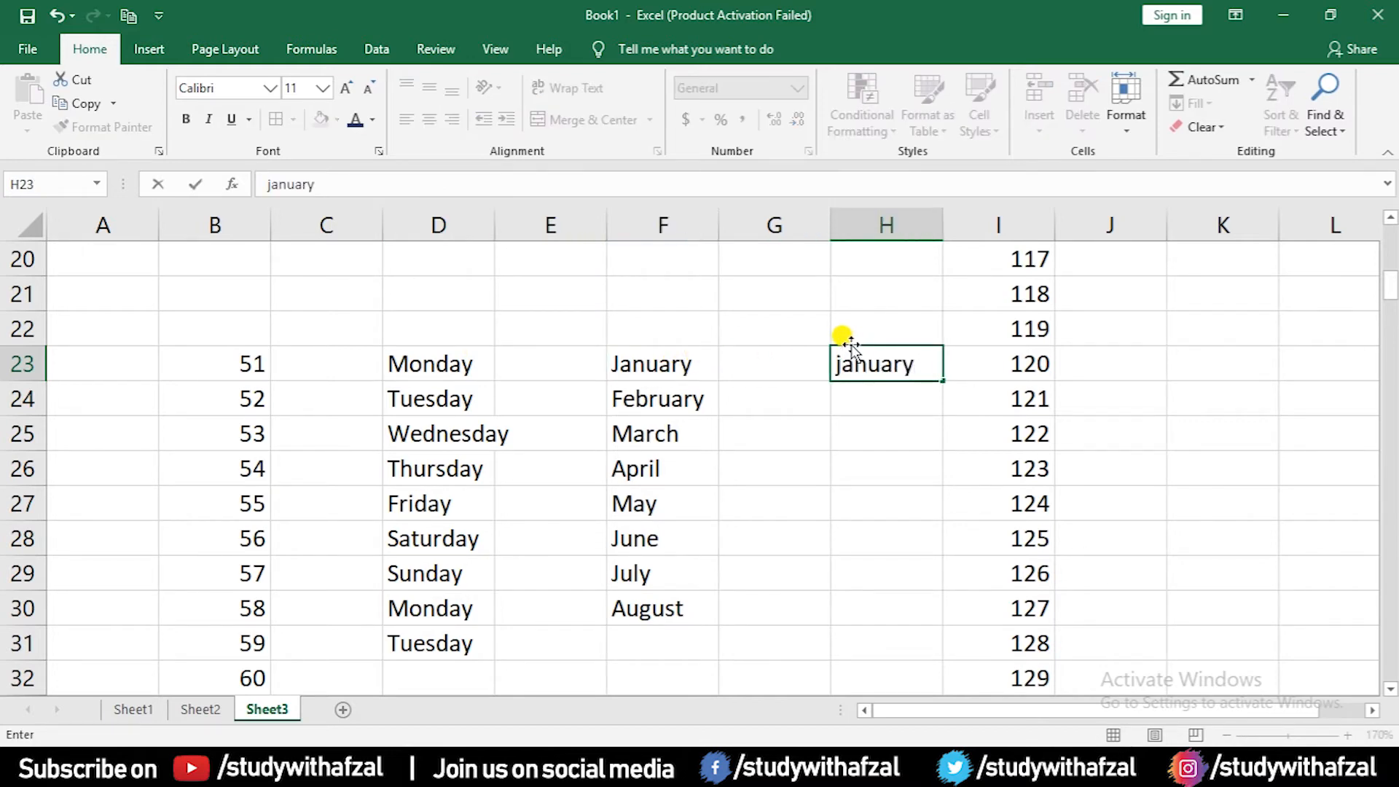
key(Return)
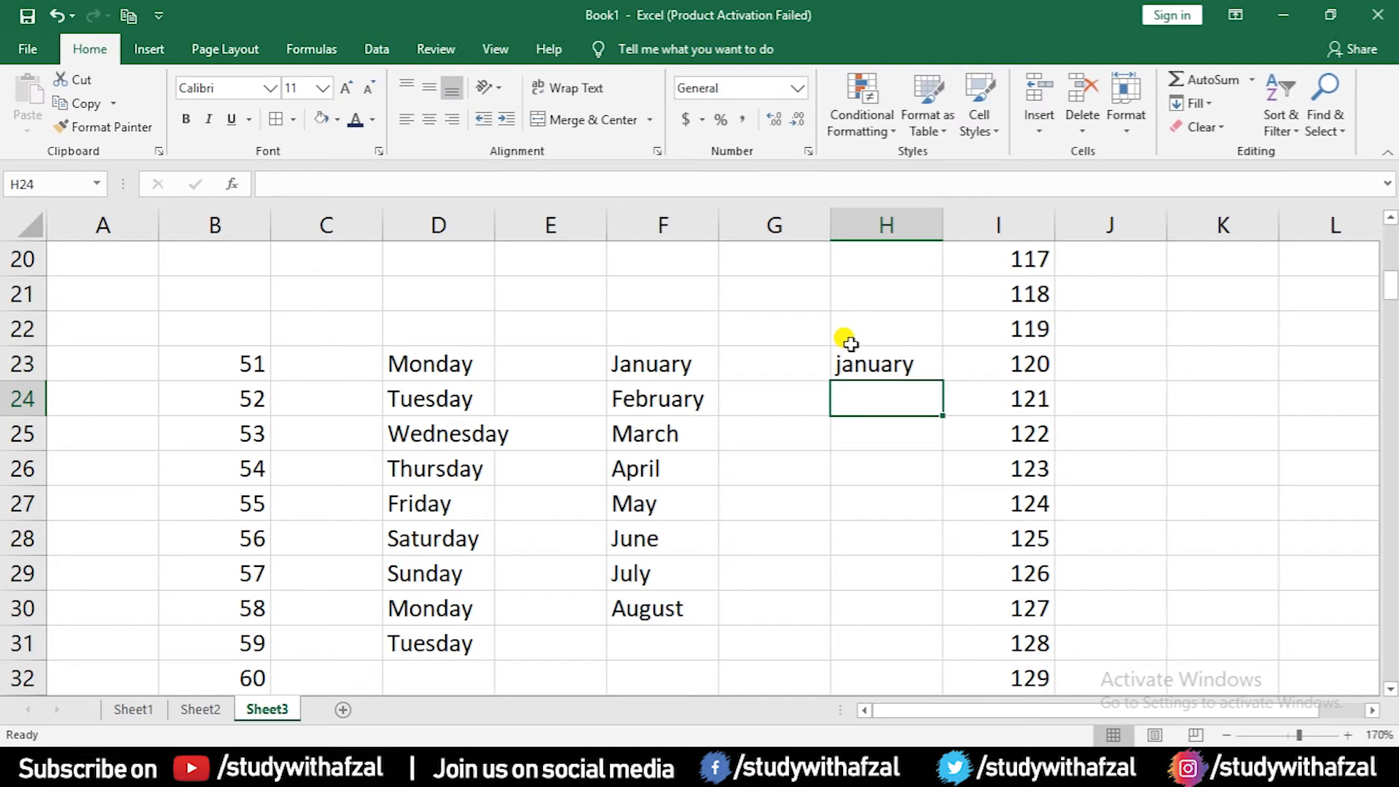
text(jan)
key(Delete)
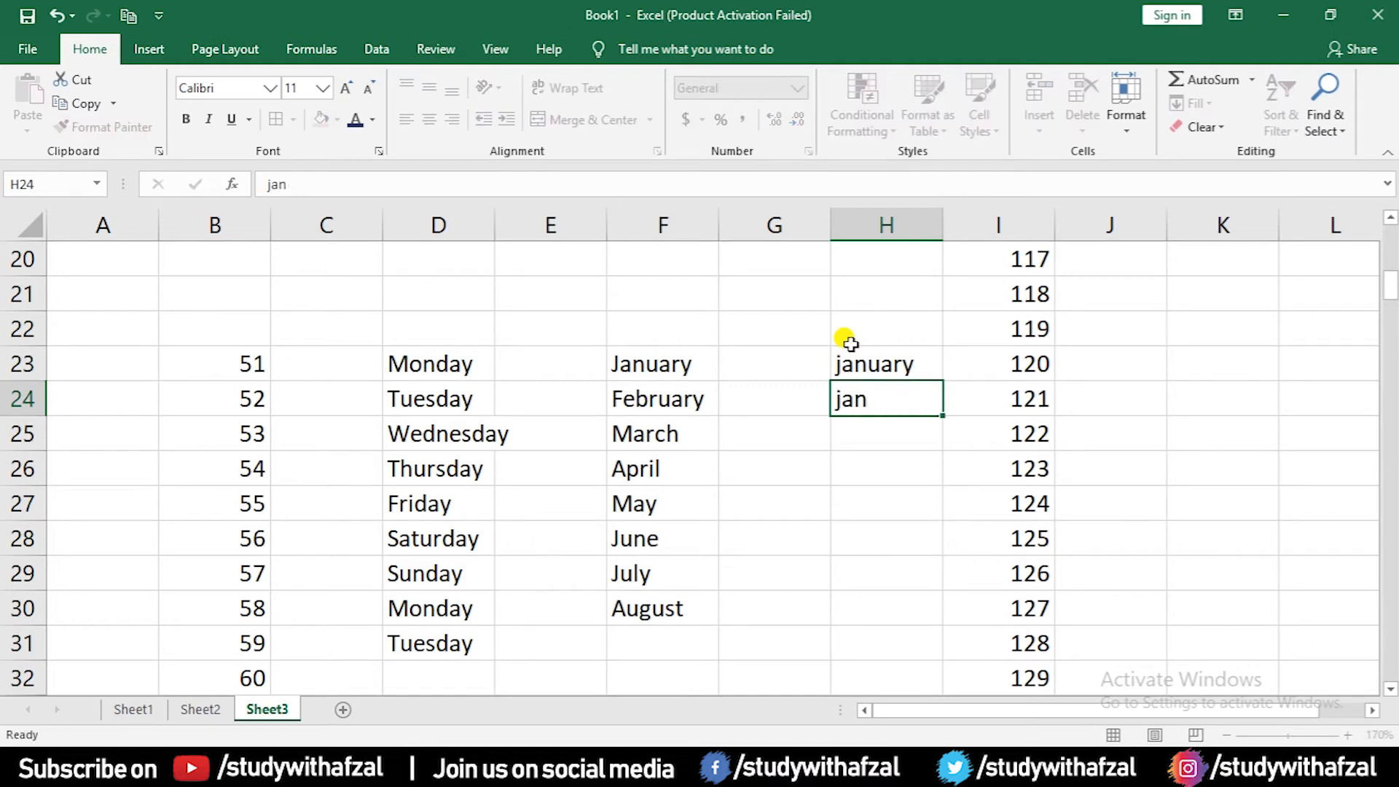
key(Return)
click(887, 395)
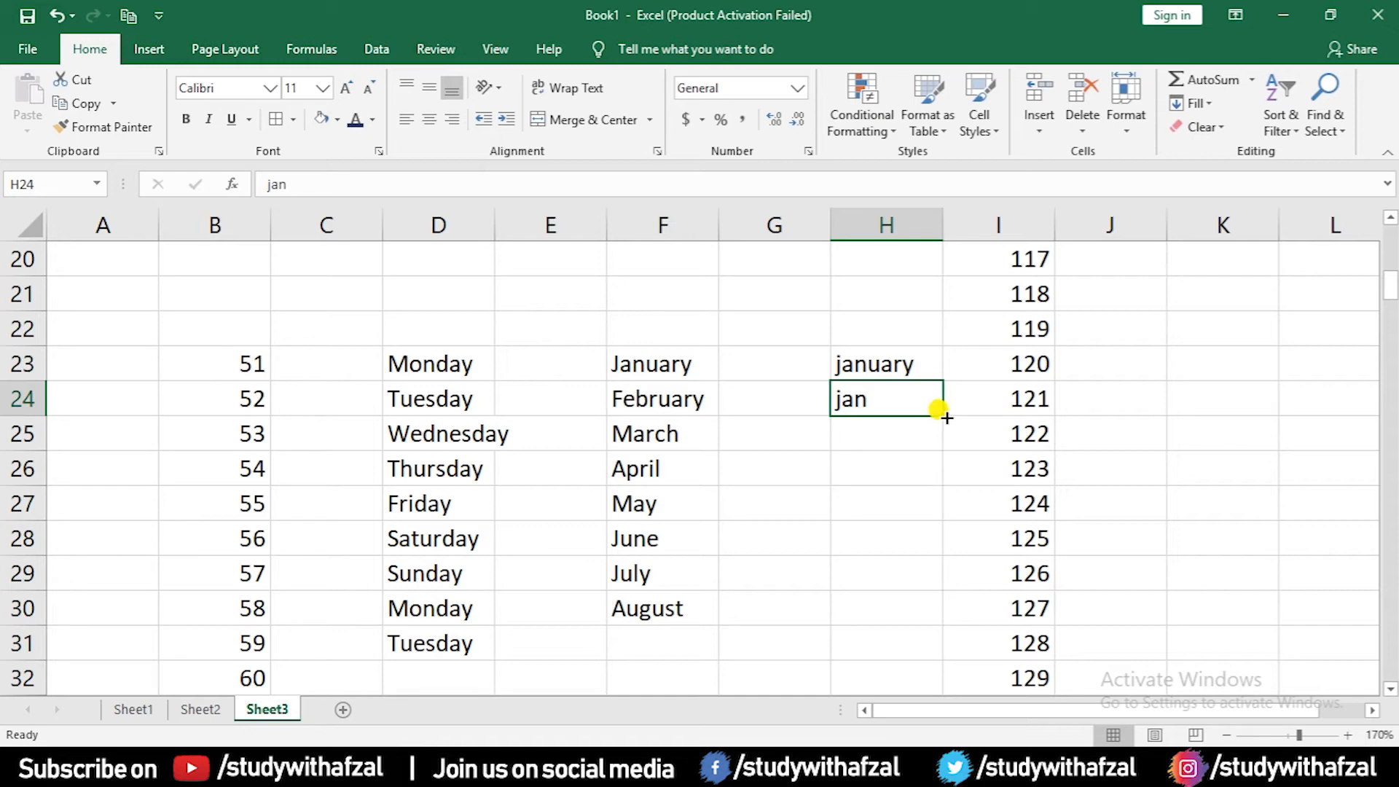
Step: Fill the month abbreviations from H24 down to aug in H31, and enter mon in K23 and fill the weekday abbreviations down to K31
drag(943, 414, 920, 645)
click(1227, 371)
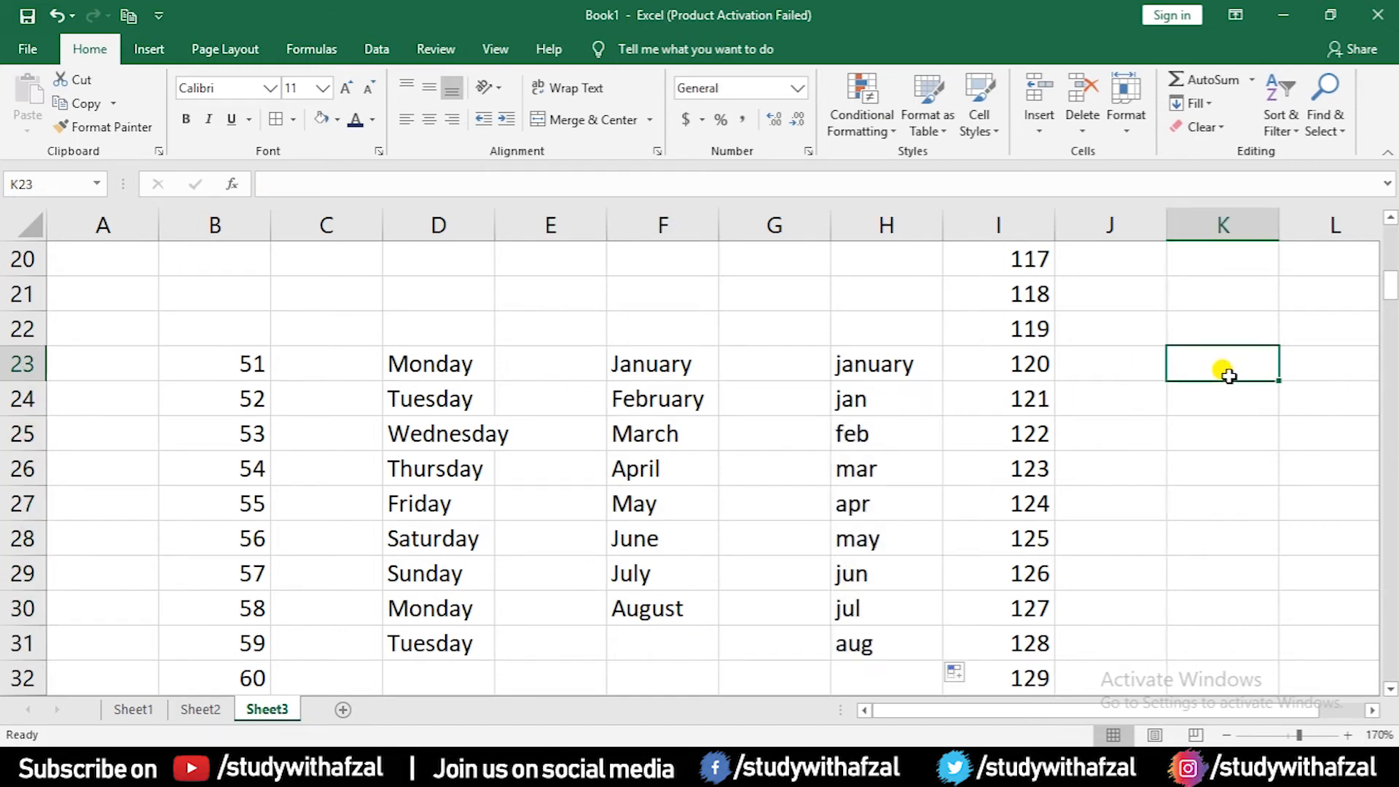
text(mon)
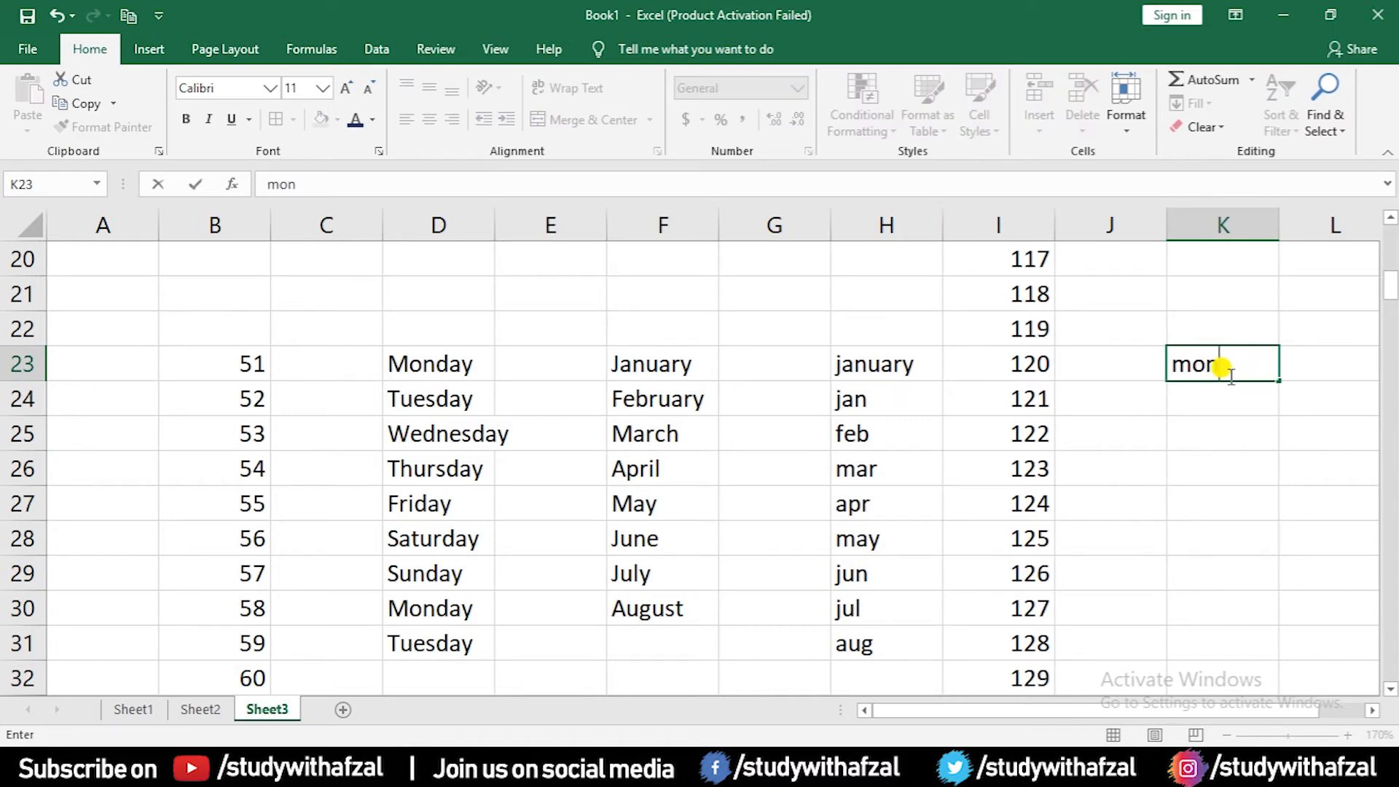
key(Return)
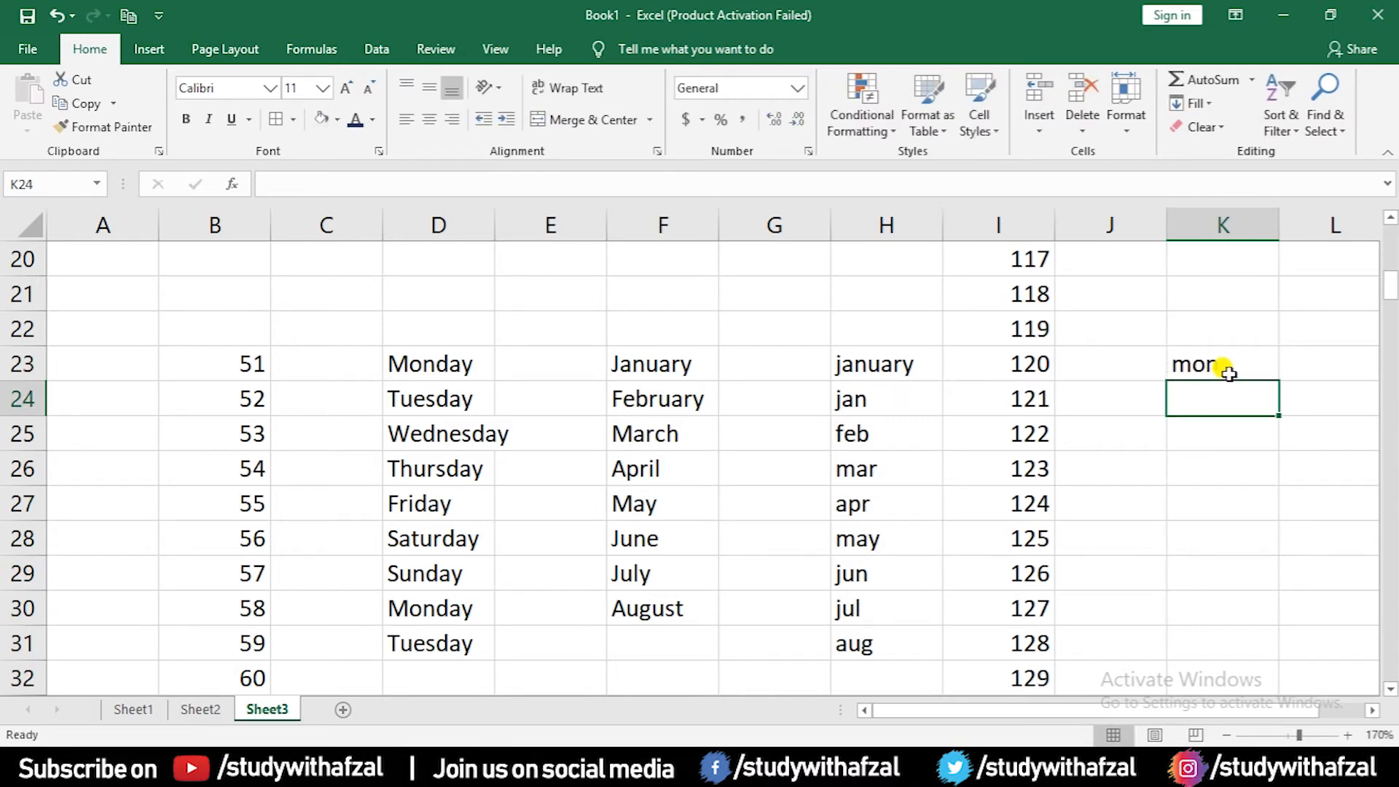
click(1237, 366)
drag(1272, 375, 1262, 663)
Step: Enter 2 and 4 in B4:B5 and extend the pair down to B14 to produce the even numbers up to 22
scroll(1253, 623, down, 1)
scroll(1259, 629, up, 1)
scroll(1250, 583, up, 6)
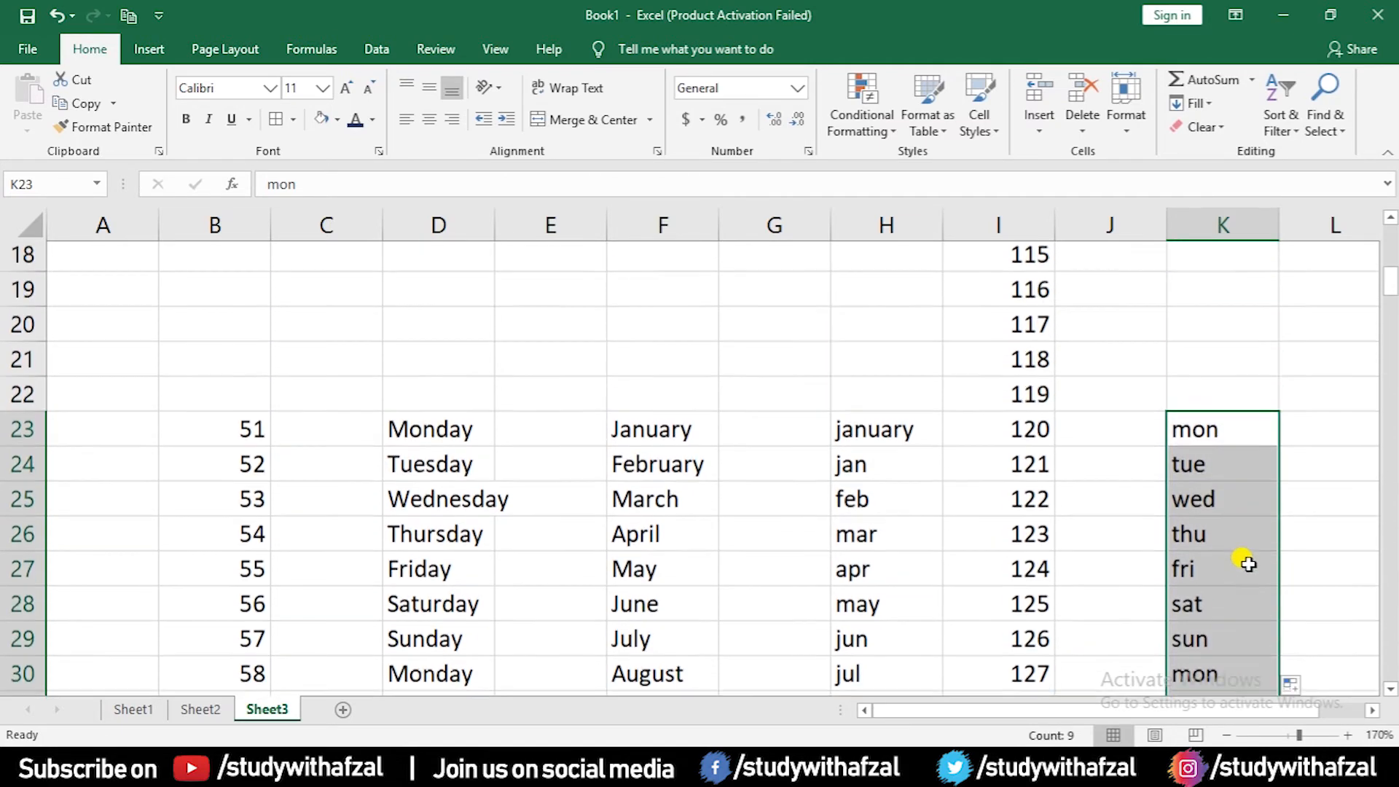
scroll(193, 324, up, 1)
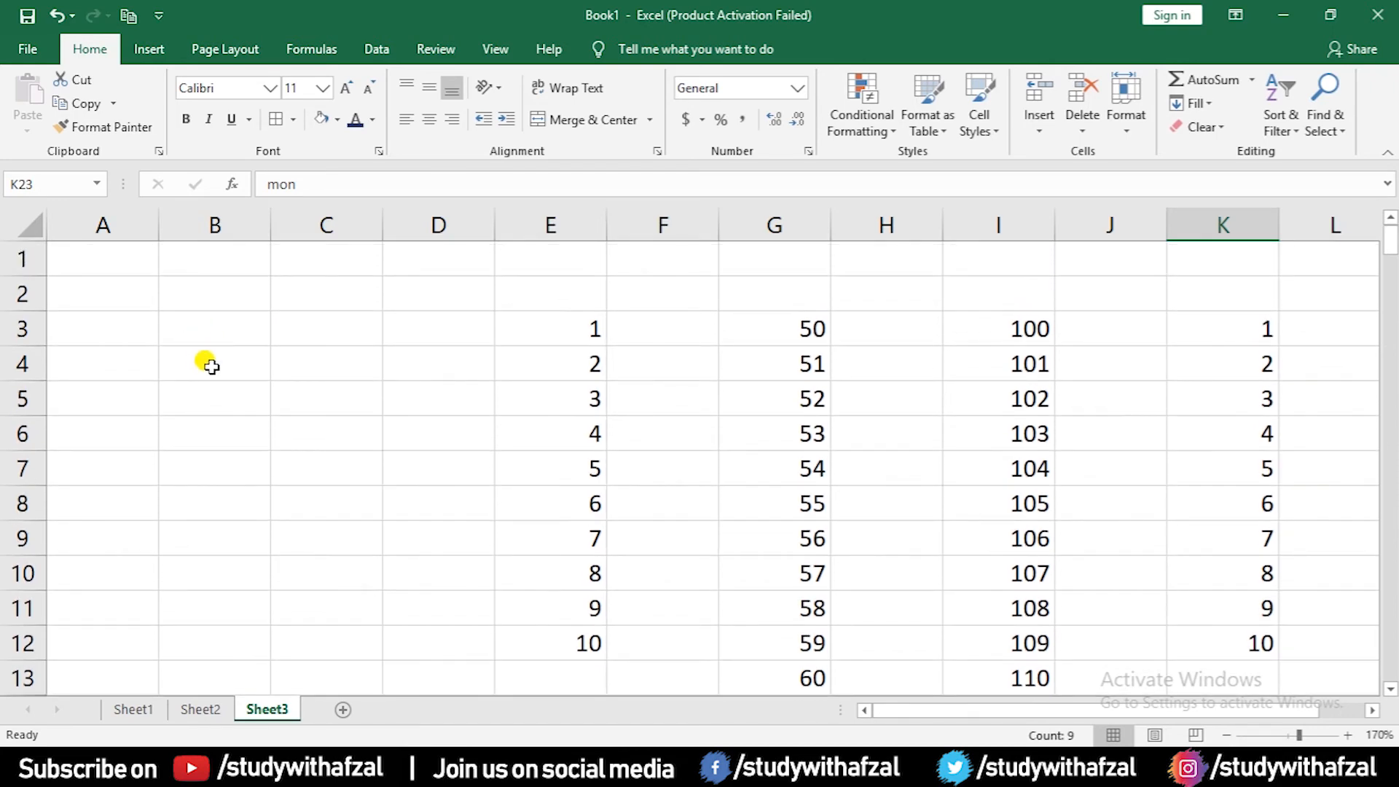
click(208, 363)
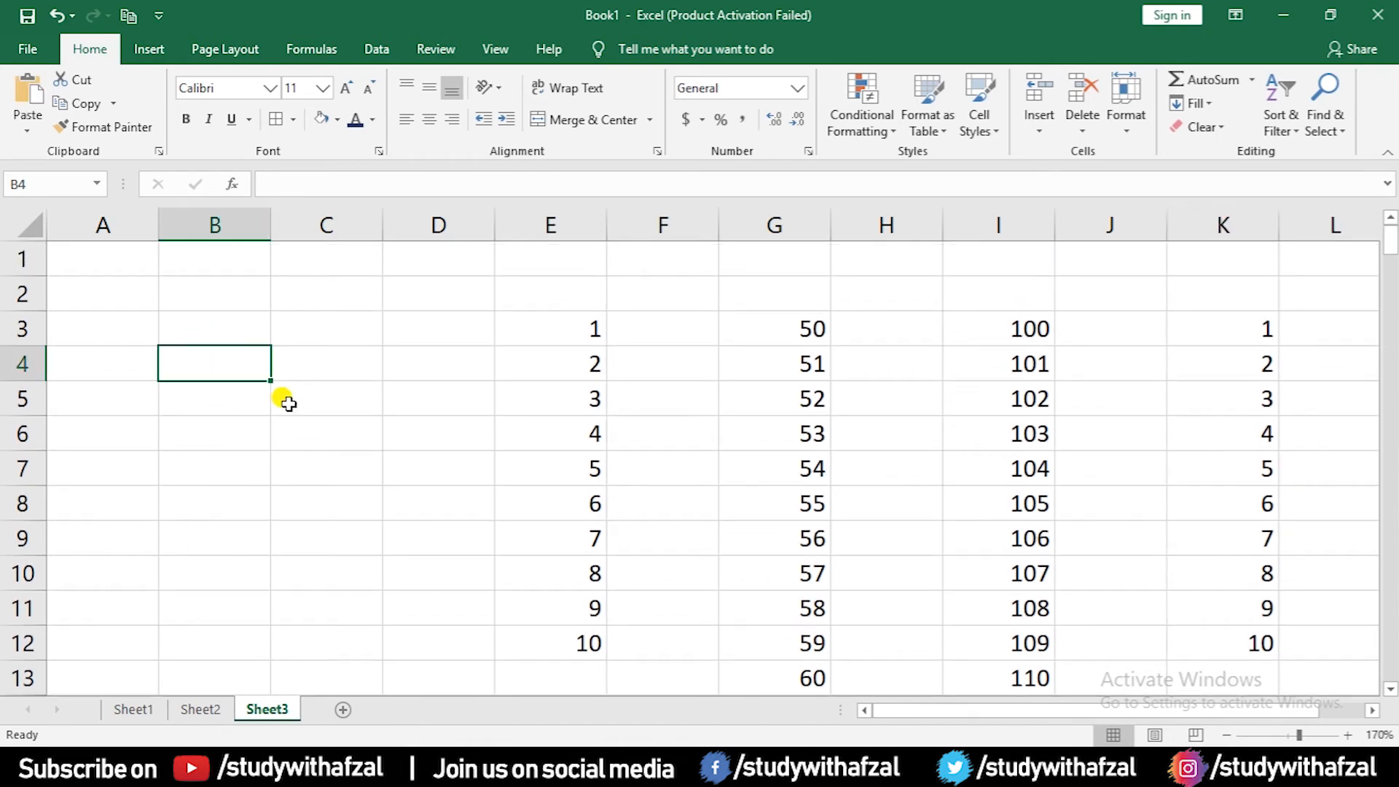
text(2)
key(Return)
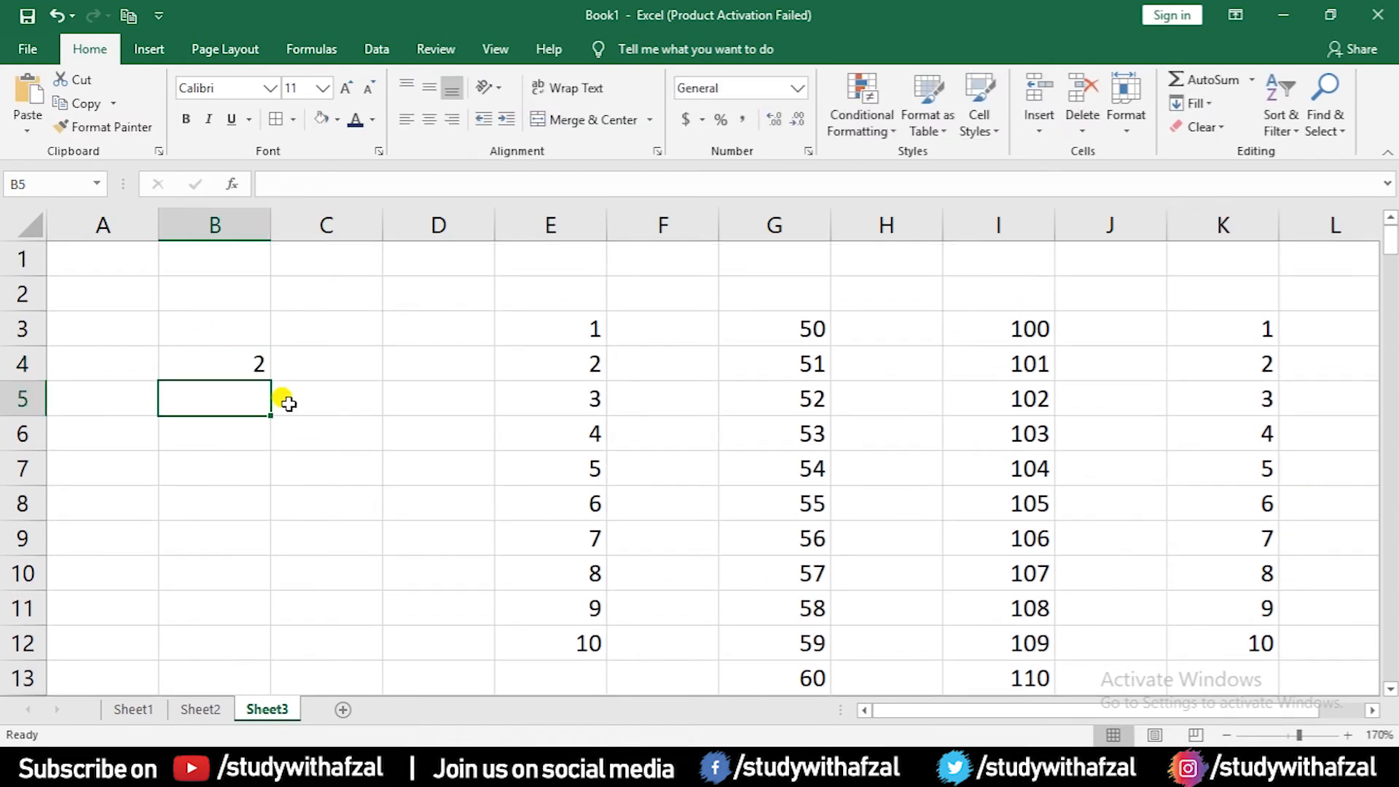
text(4)
key(Return)
drag(213, 361, 219, 392)
scroll(219, 391, down, 1)
drag(262, 302, 245, 619)
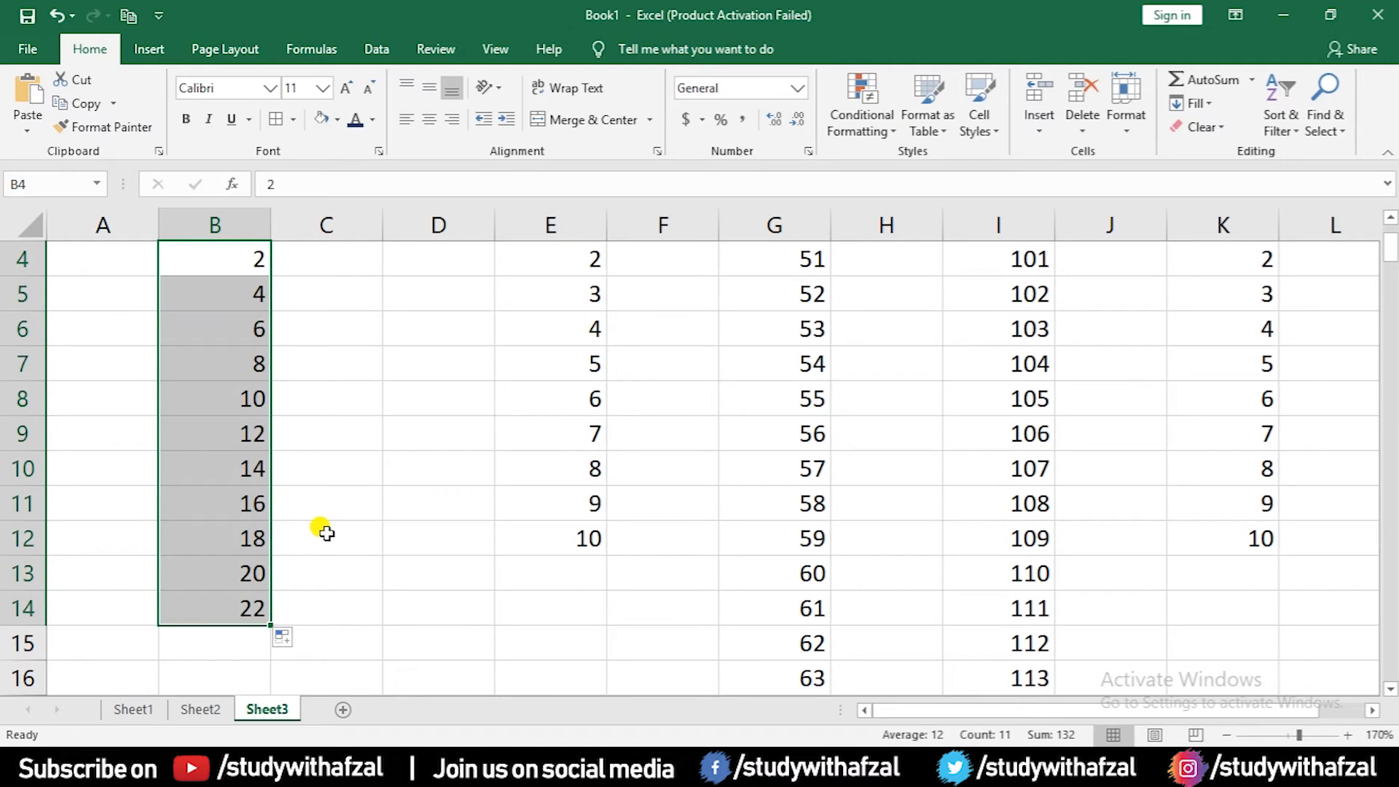
Step: Enter 1 and 3 in C4:C5 and extend the pair down to C14 to produce the odd numbers up to 21
scroll(330, 528, up, 1)
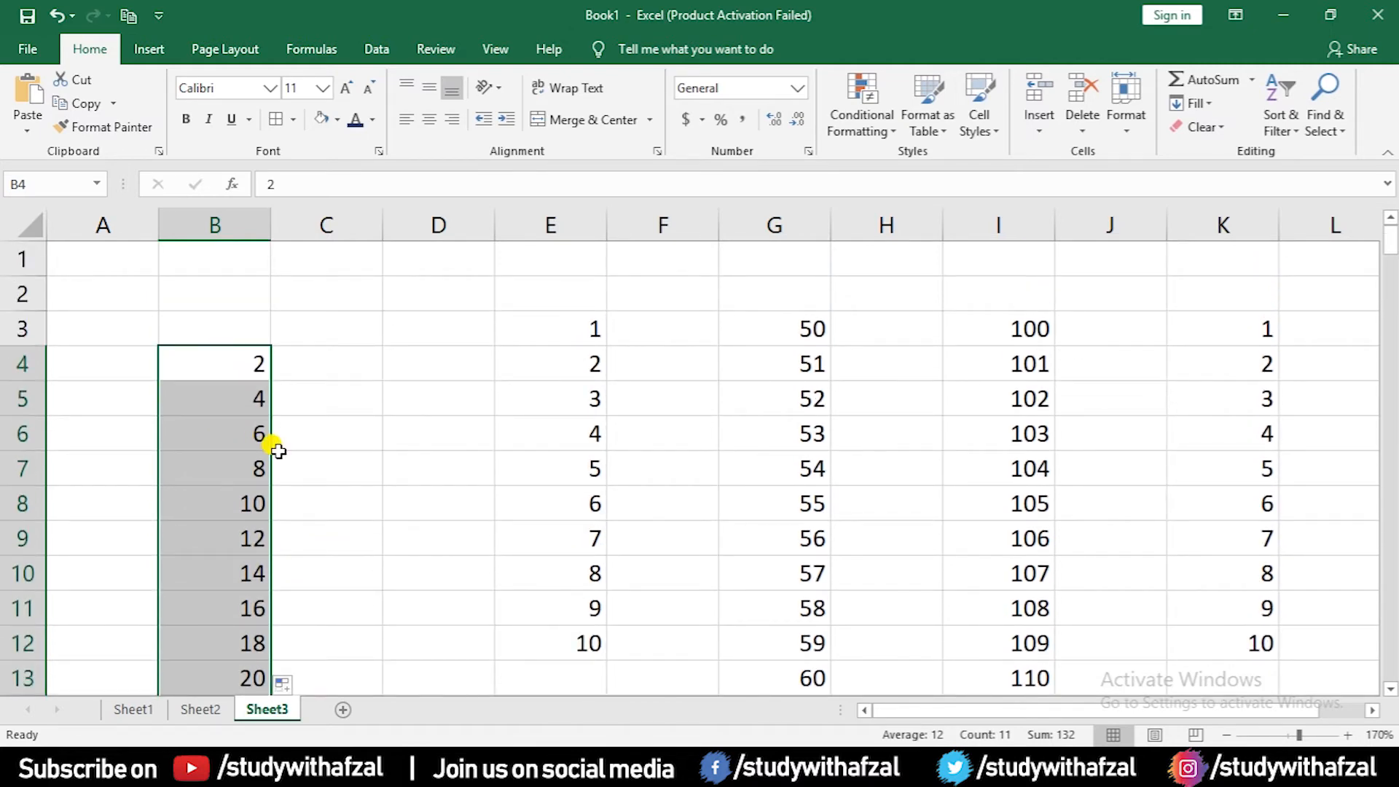
scroll(239, 474, down, 1)
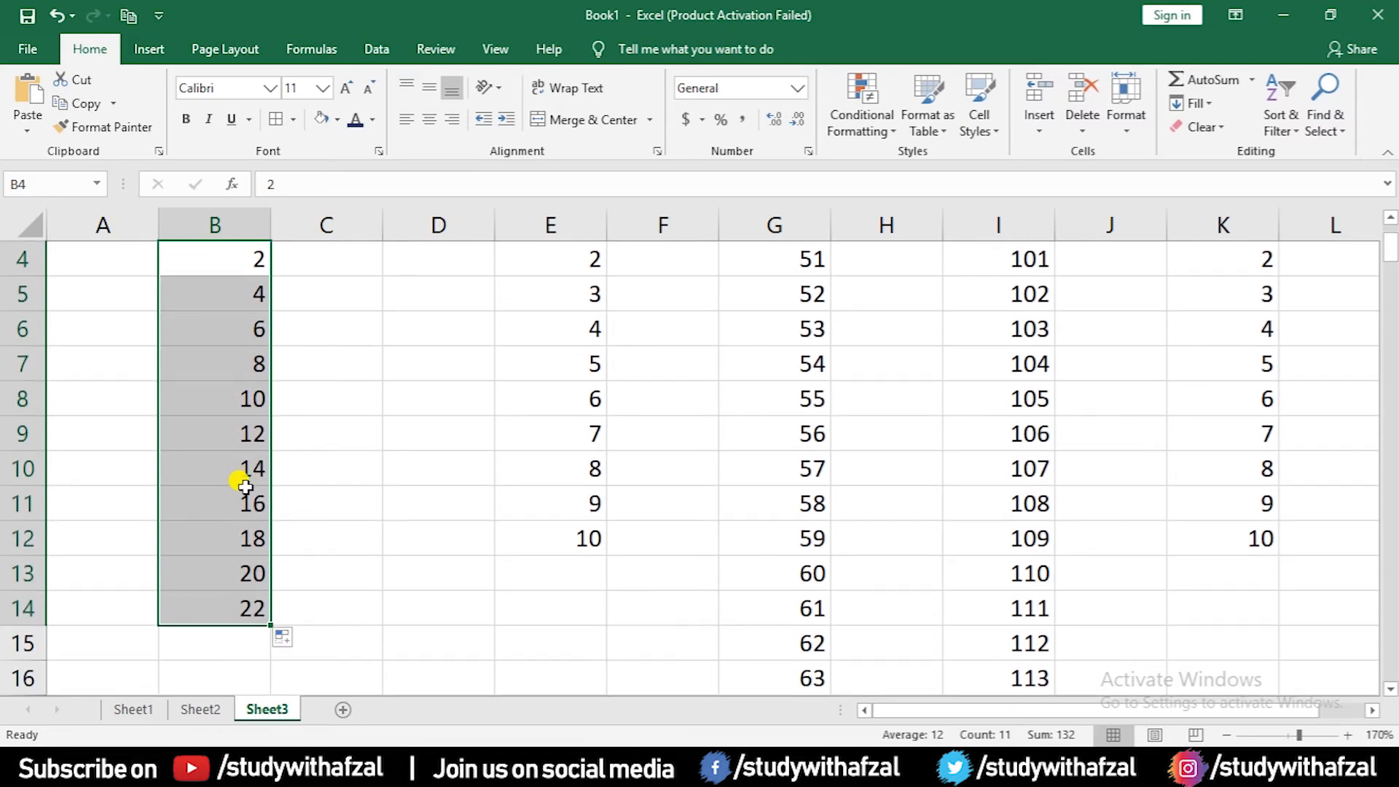
click(312, 292)
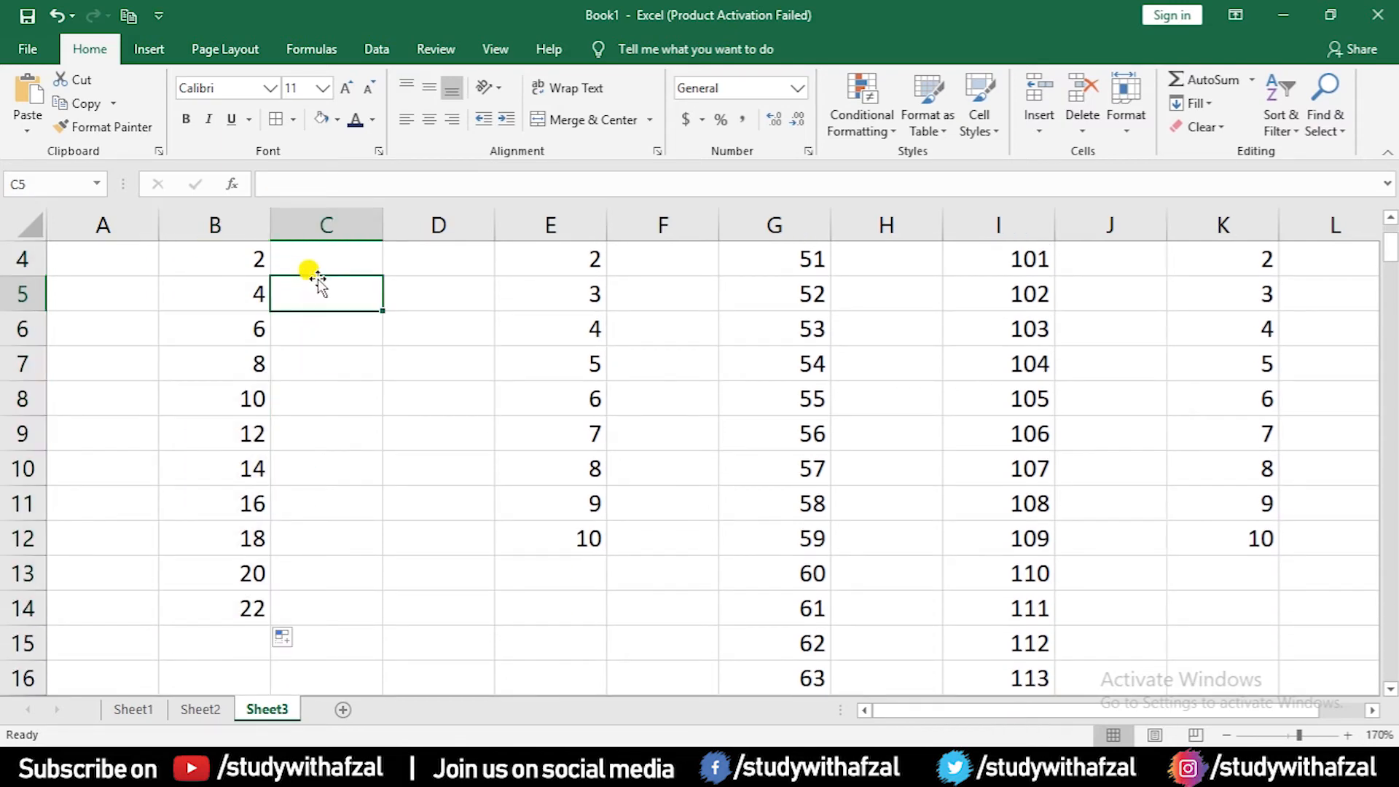
click(338, 264)
text(1)
key(Return)
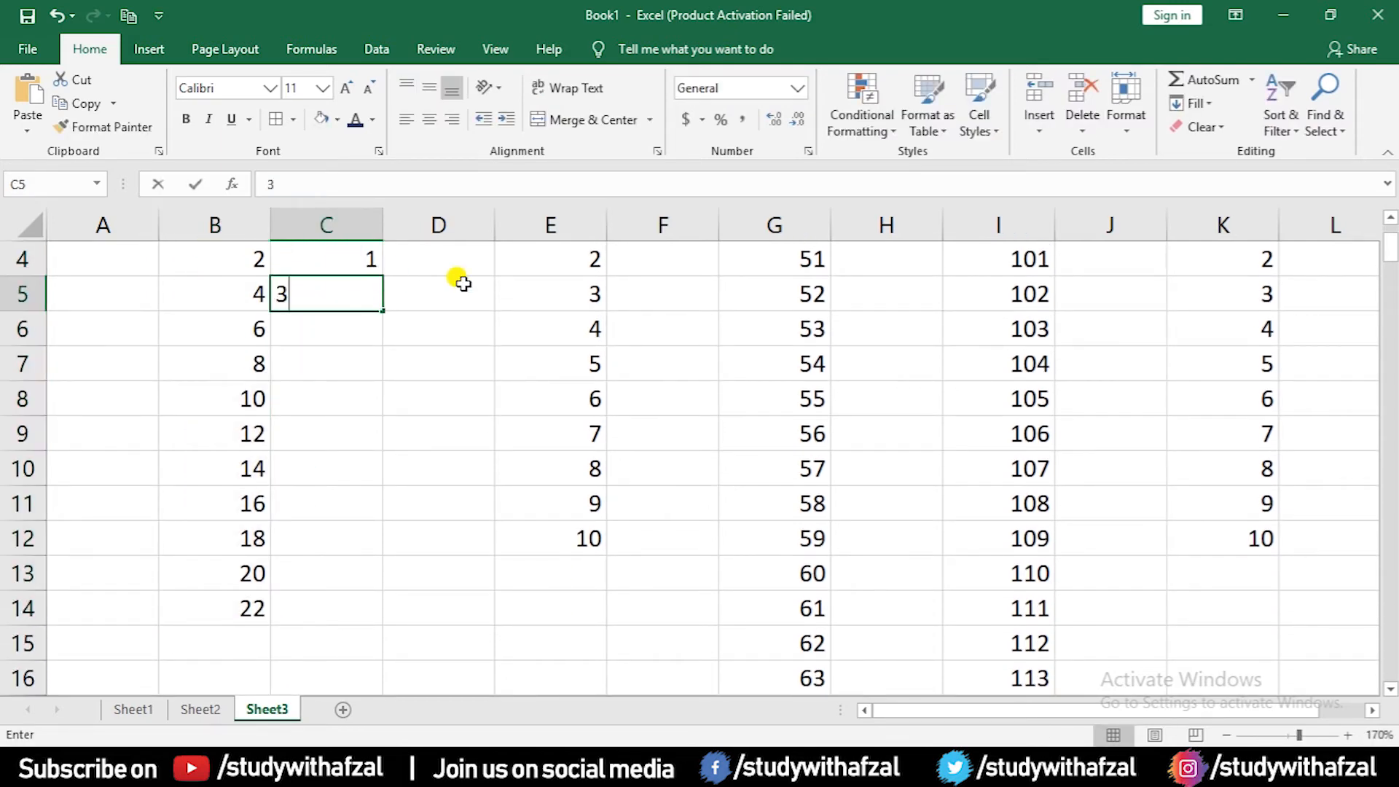
text(3)
key(Return)
scroll(439, 291, up, 1)
drag(368, 357, 367, 643)
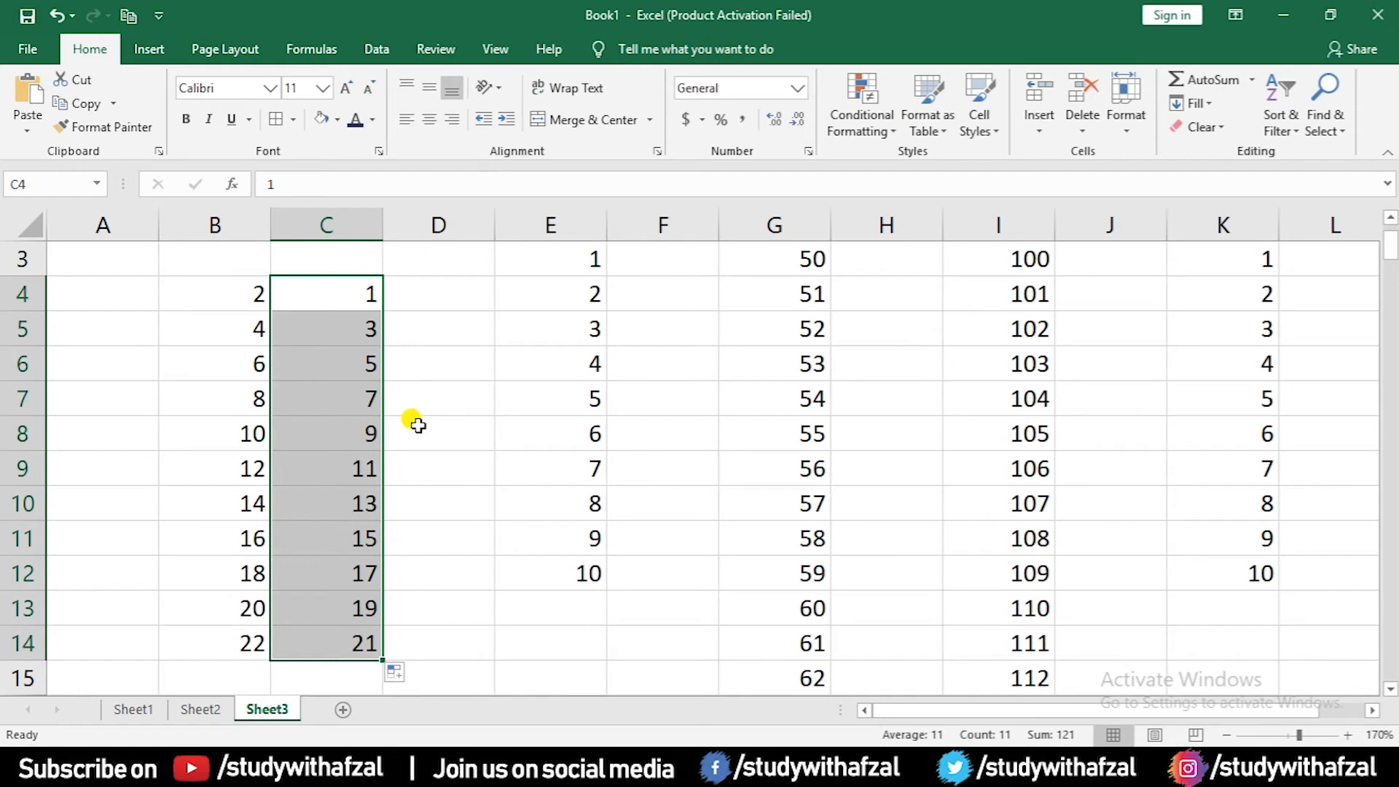
Step: Enter 3 and 6 in D4:D5 and extend the pair down to D12 to produce the multiples of 3 up to 27
scroll(409, 510, up, 1)
click(454, 372)
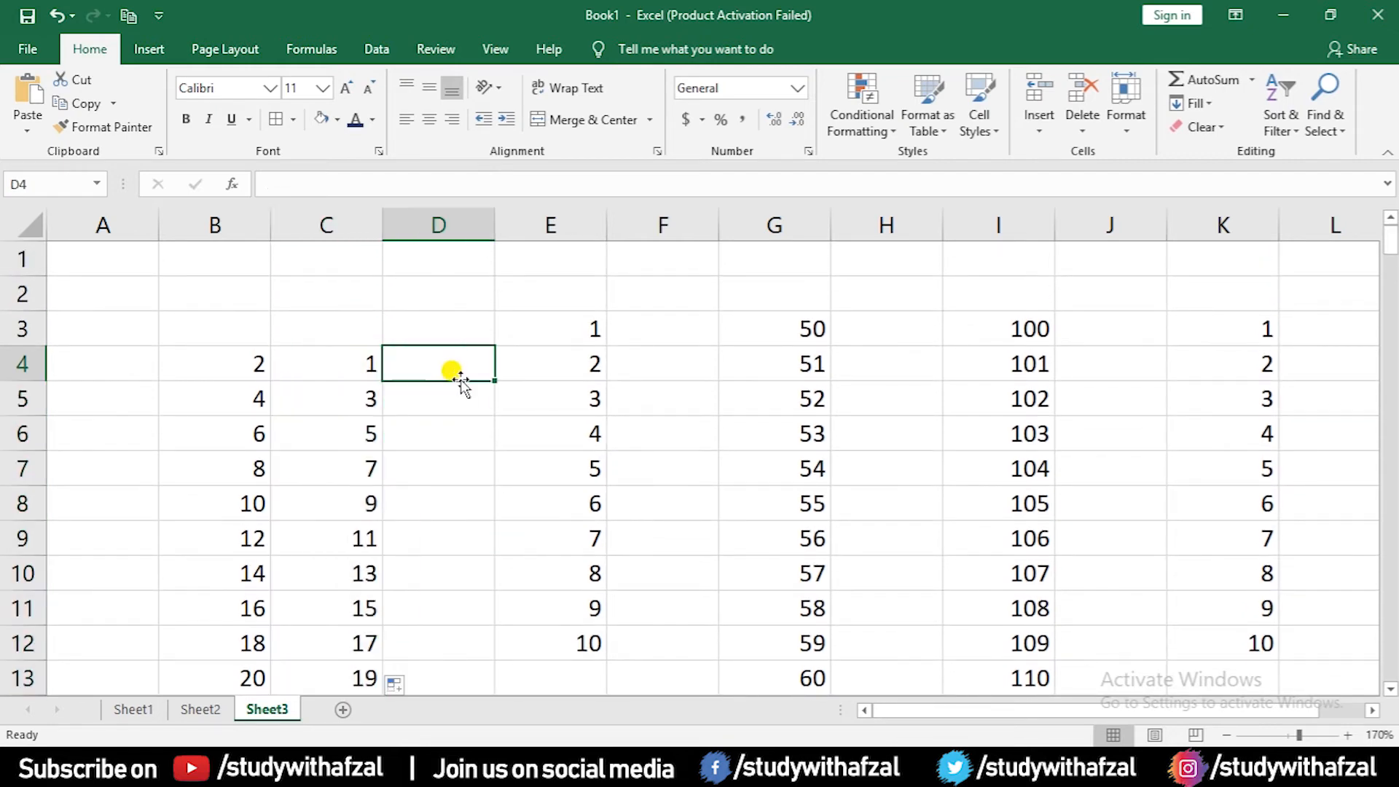
text(3)
key(Return)
text(6)
key(Return)
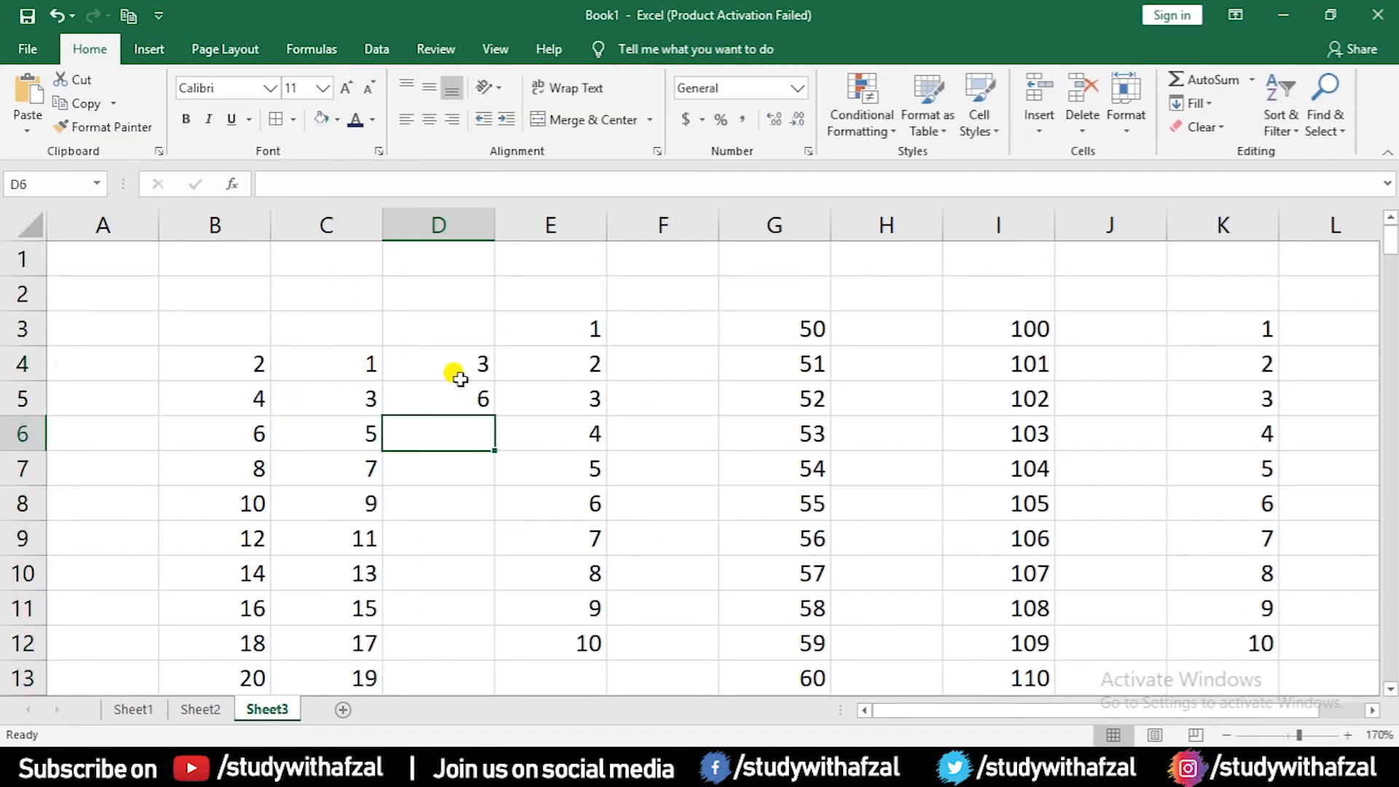
drag(462, 368, 483, 642)
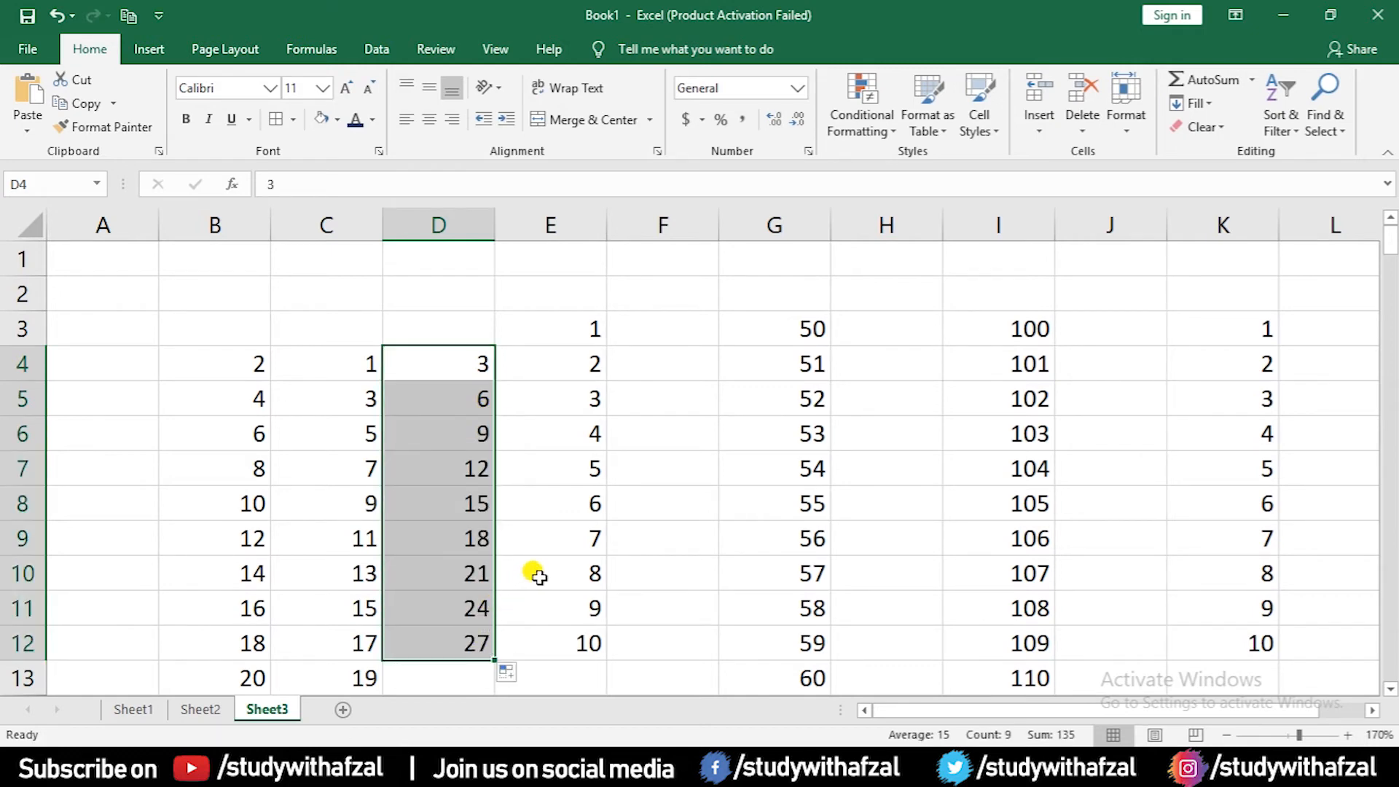
Step: Select the three number series in B4:D12 to review them side by side
scroll(540, 576, down, 1)
scroll(541, 603, up, 1)
drag(242, 369, 444, 581)
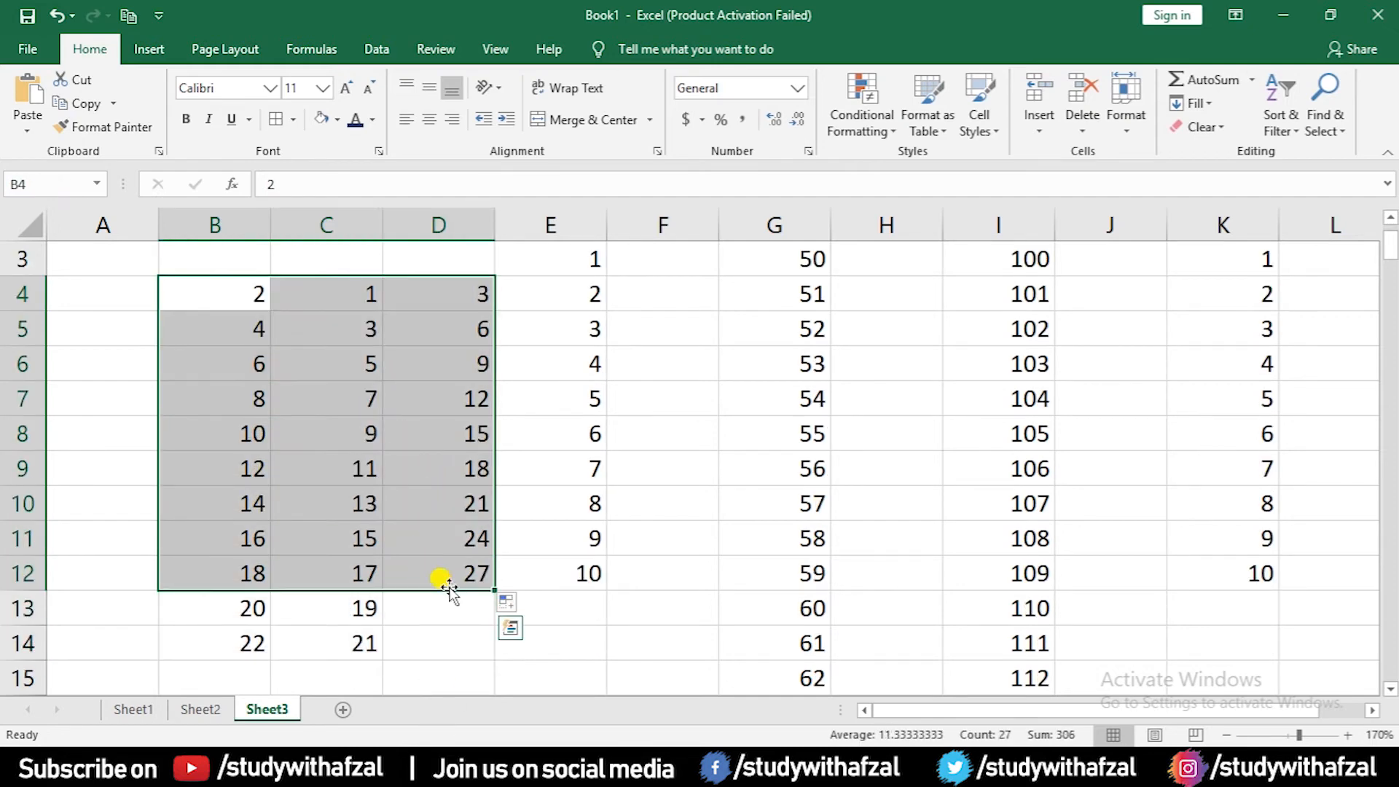
scroll(451, 587, up, 1)
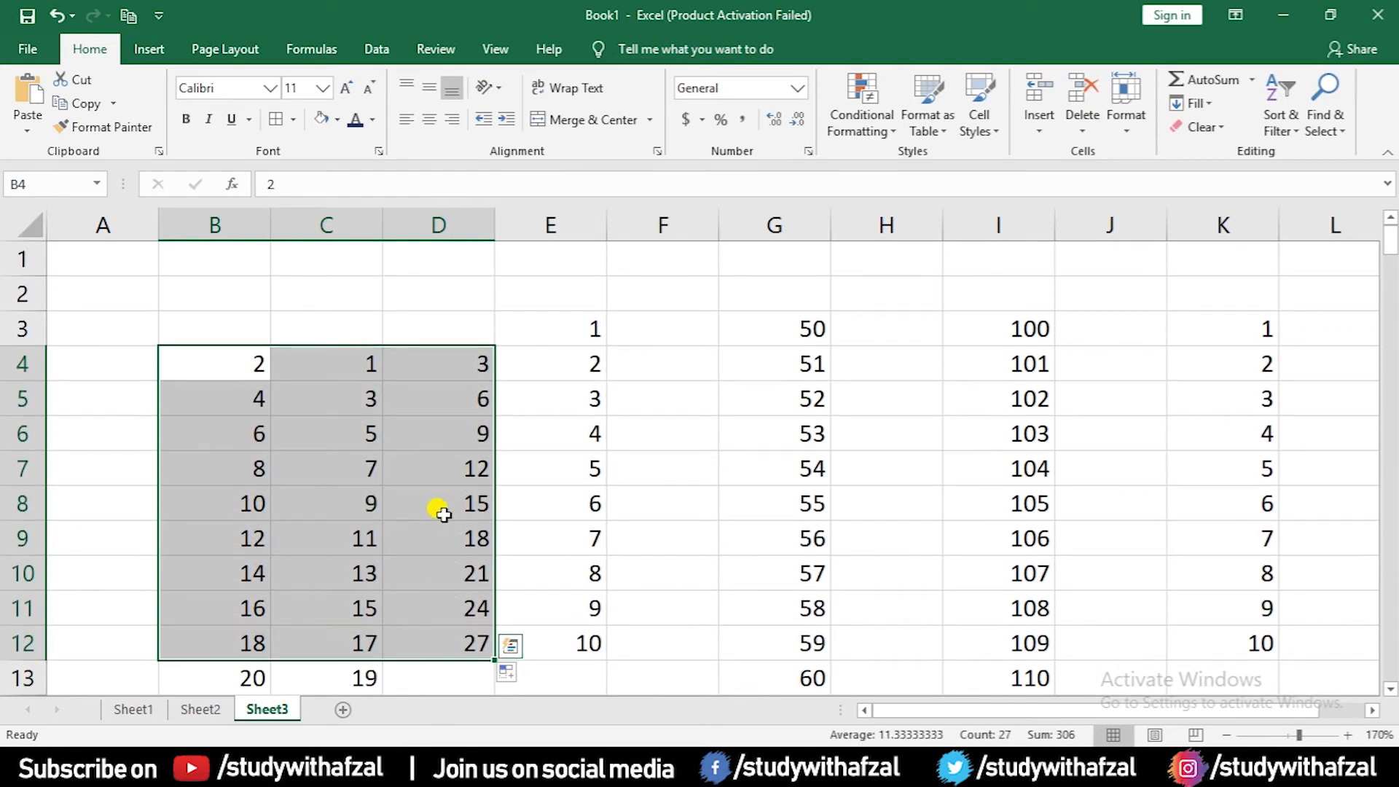
Step: On Sheet2, enter 51 and 52 in C2:C3 of the multiplication table and extend the multipliers down to 60 in C11
click(199, 708)
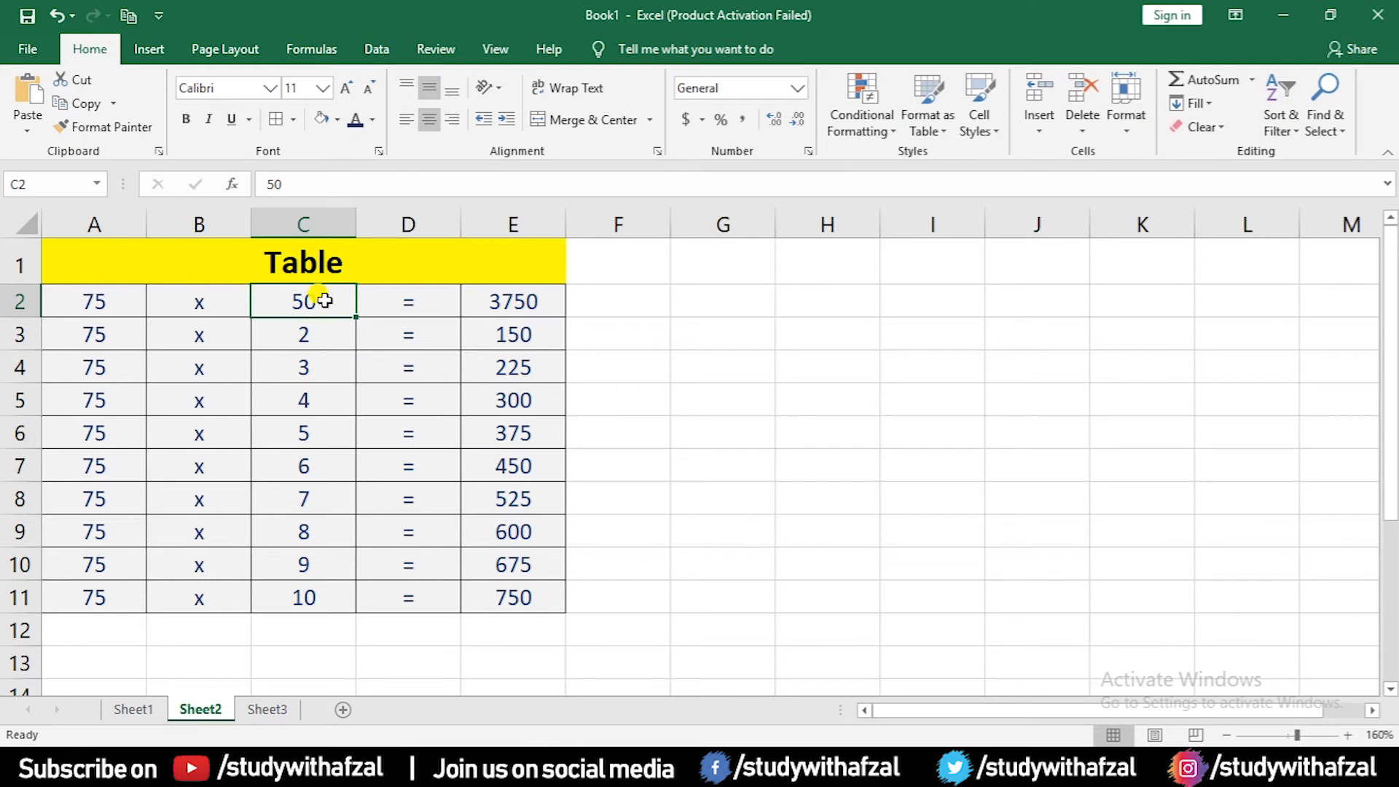
text(51)
key(Return)
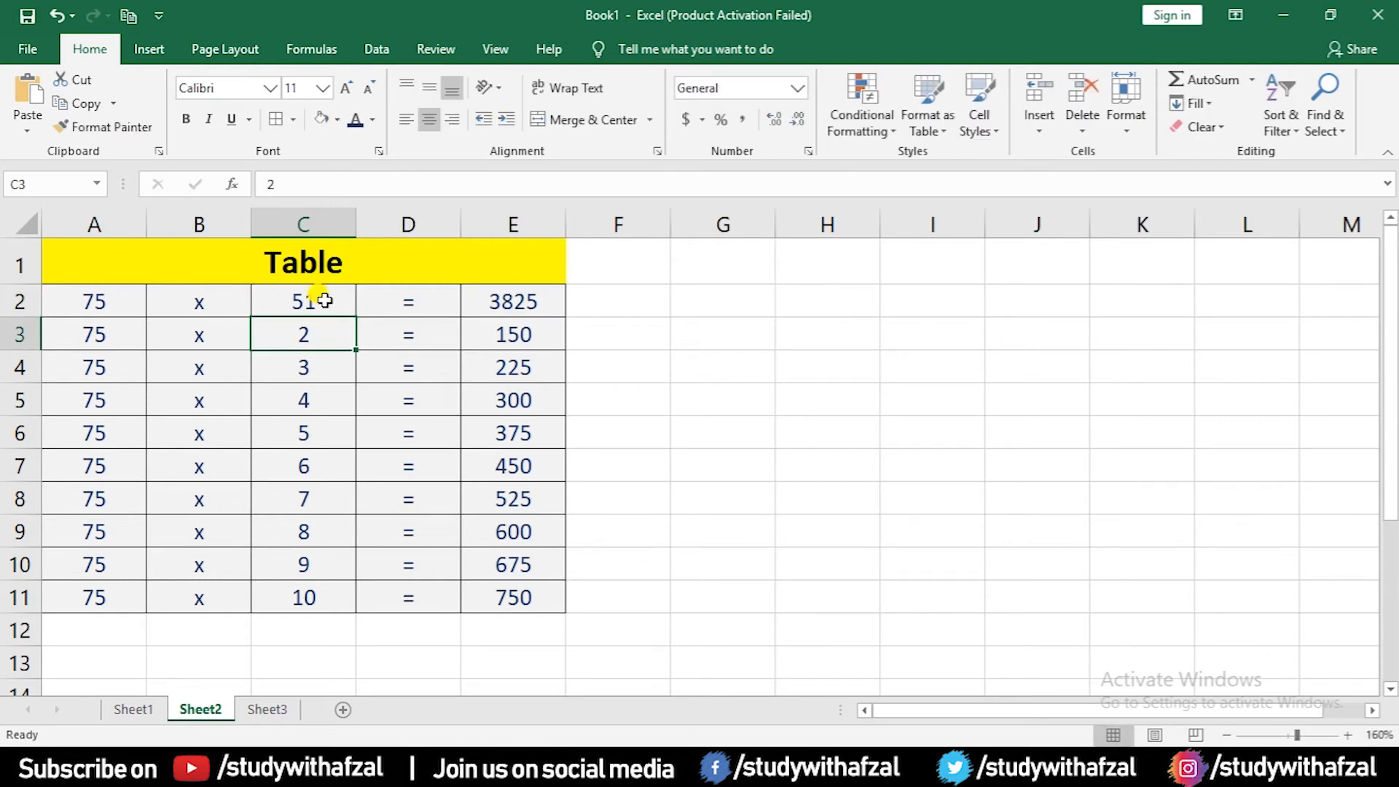
text(5)
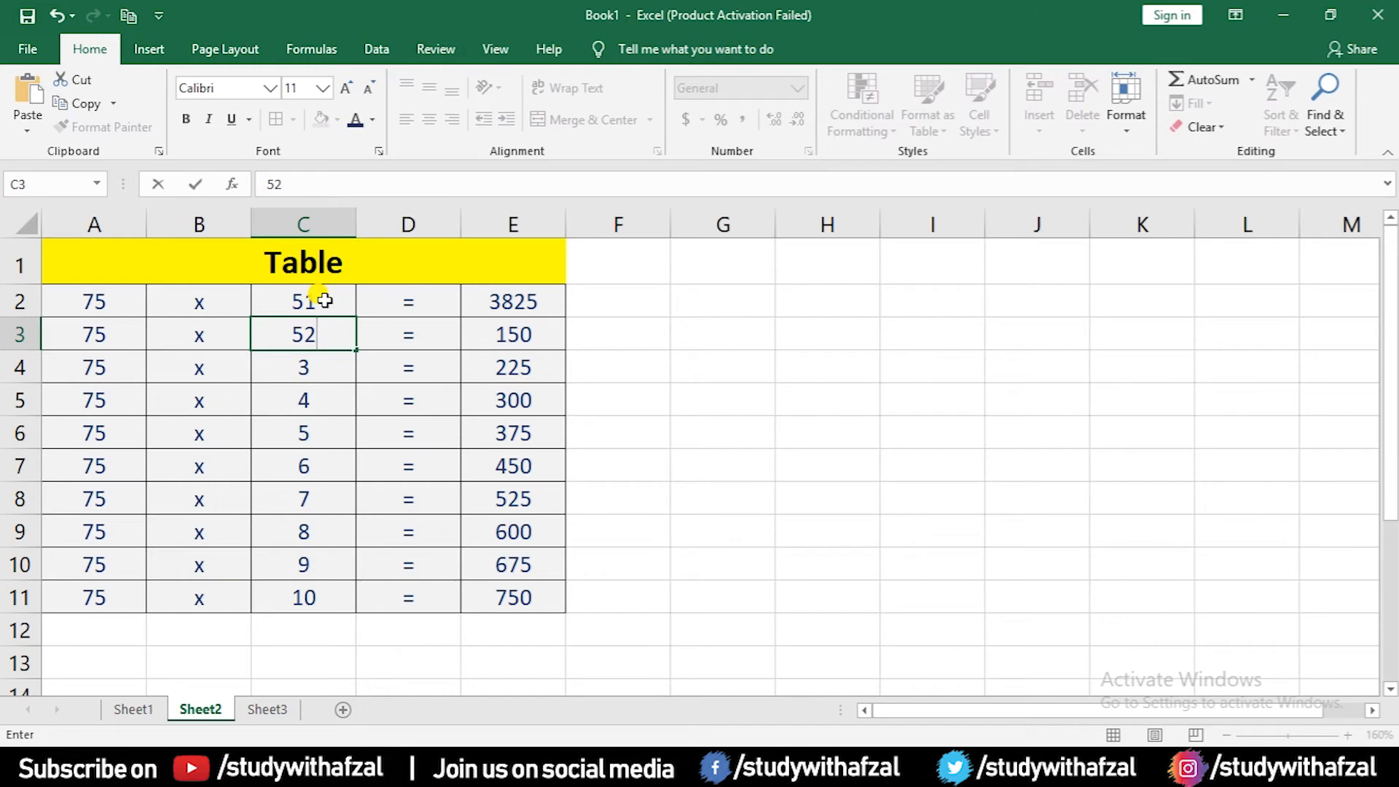
text(2)
key(Return)
drag(322, 299, 337, 619)
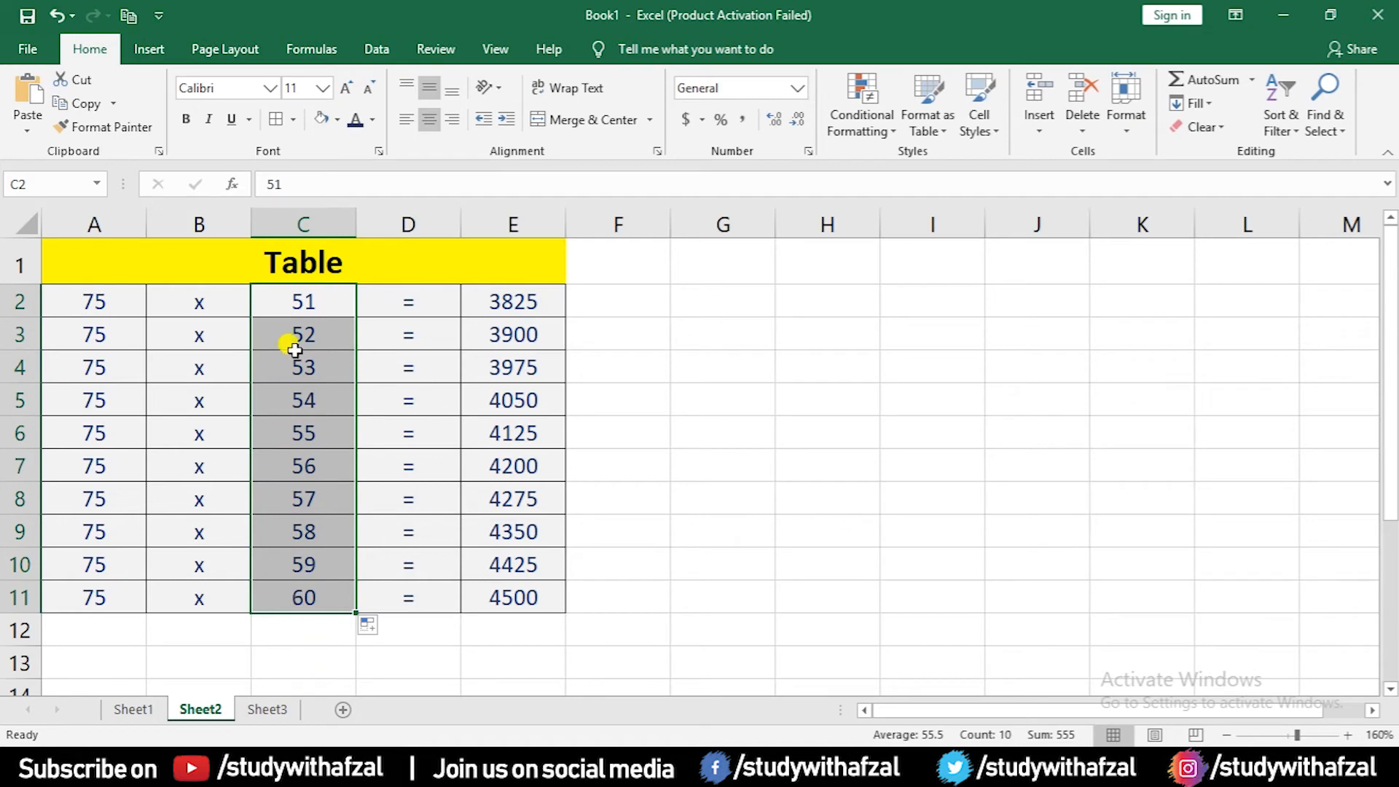
drag(91, 301, 93, 630)
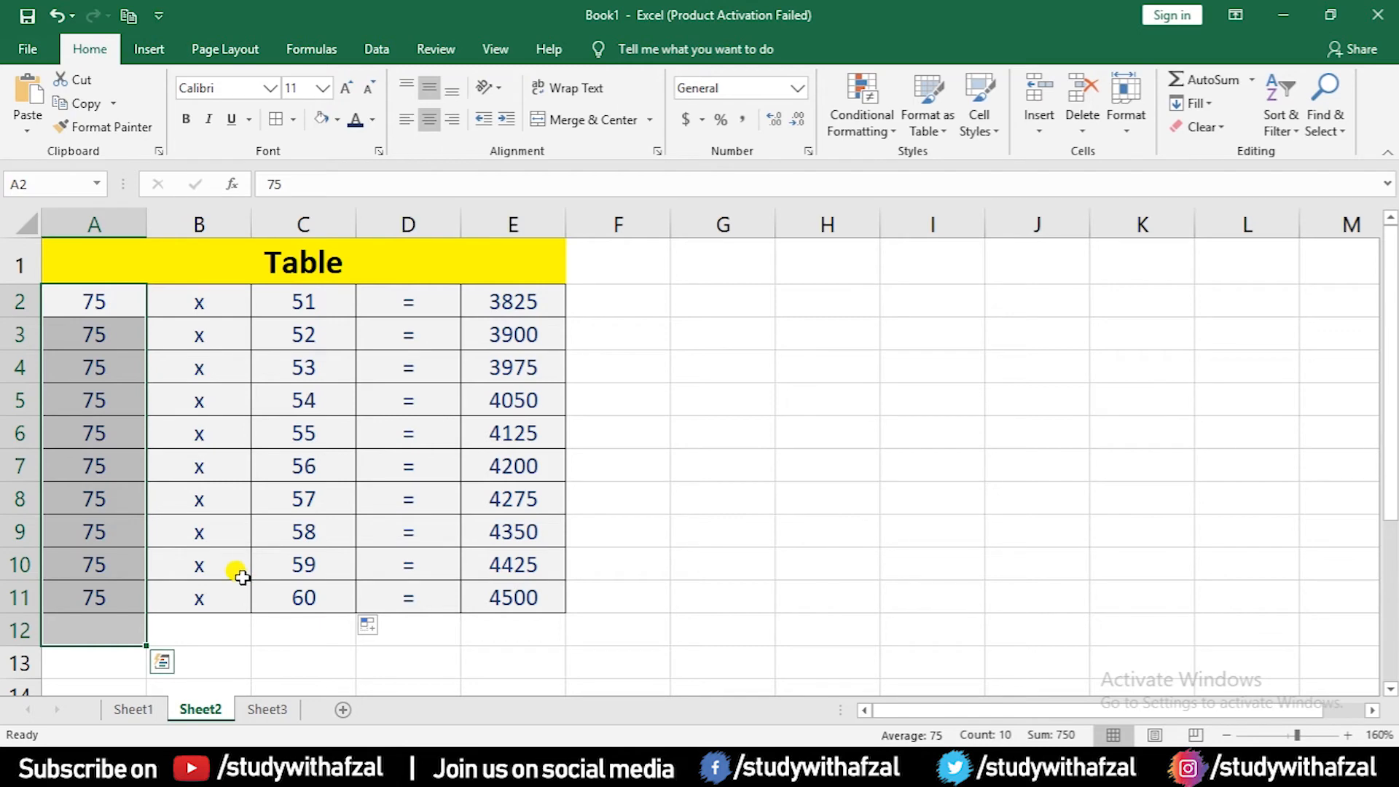
click(285, 713)
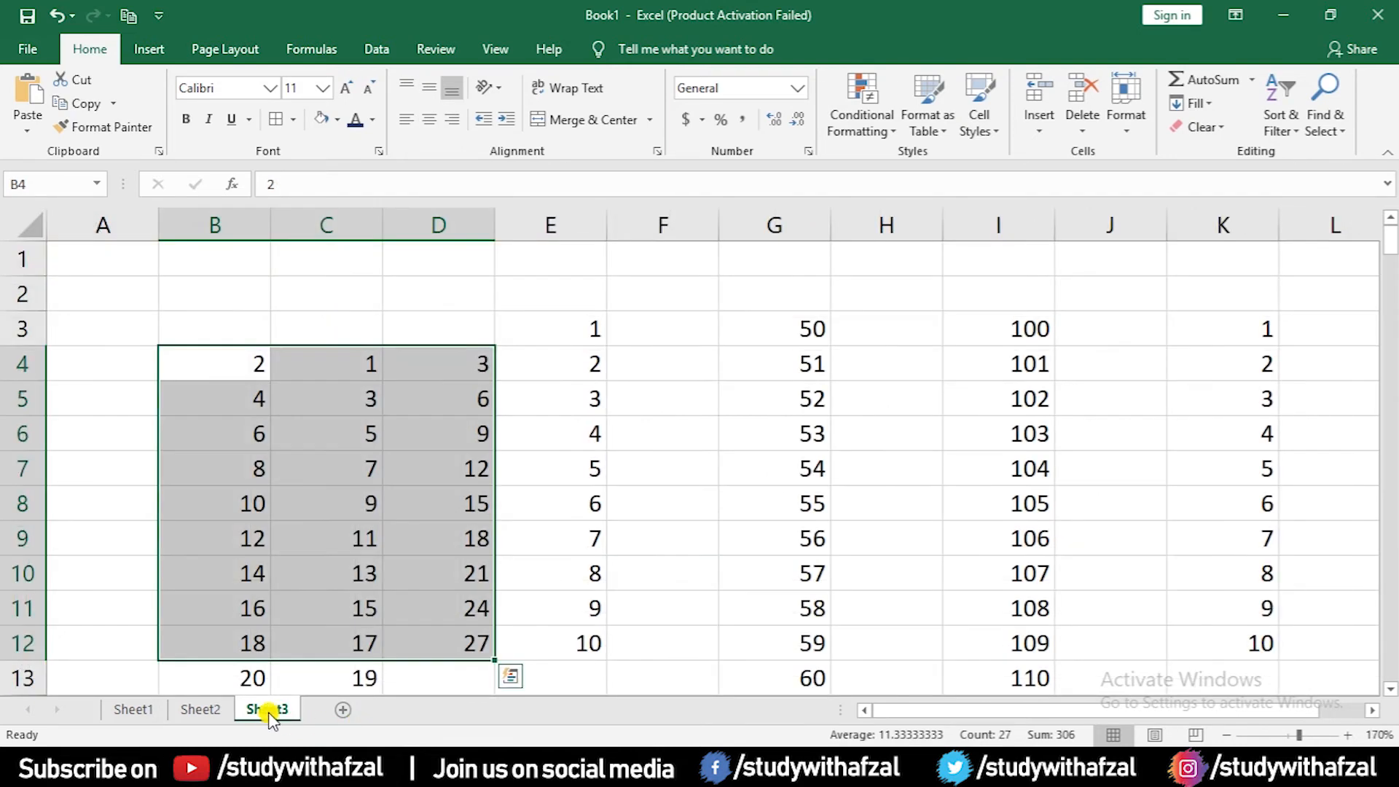
click(200, 711)
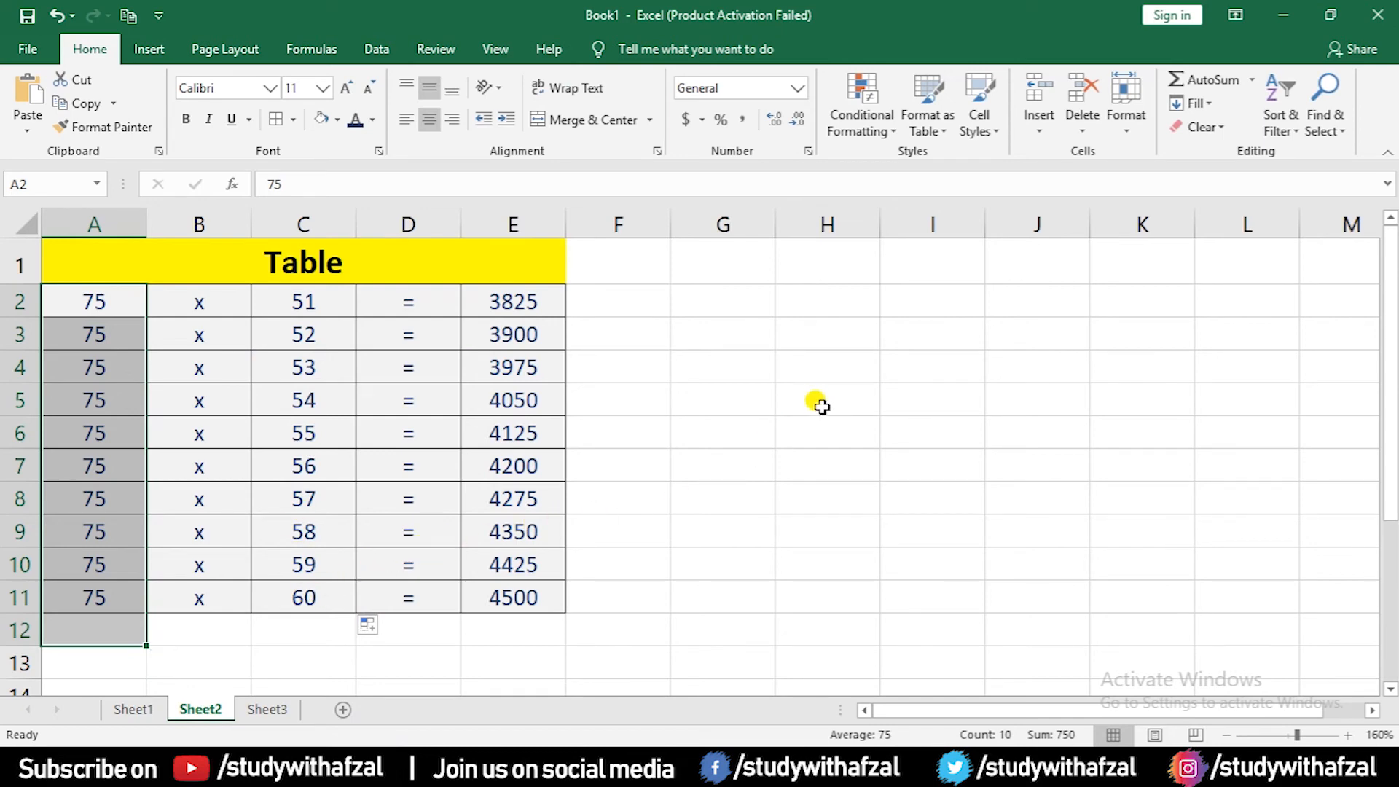
Step: Fill the multiplier column from the single value 51 in C2 down to C11
click(333, 308)
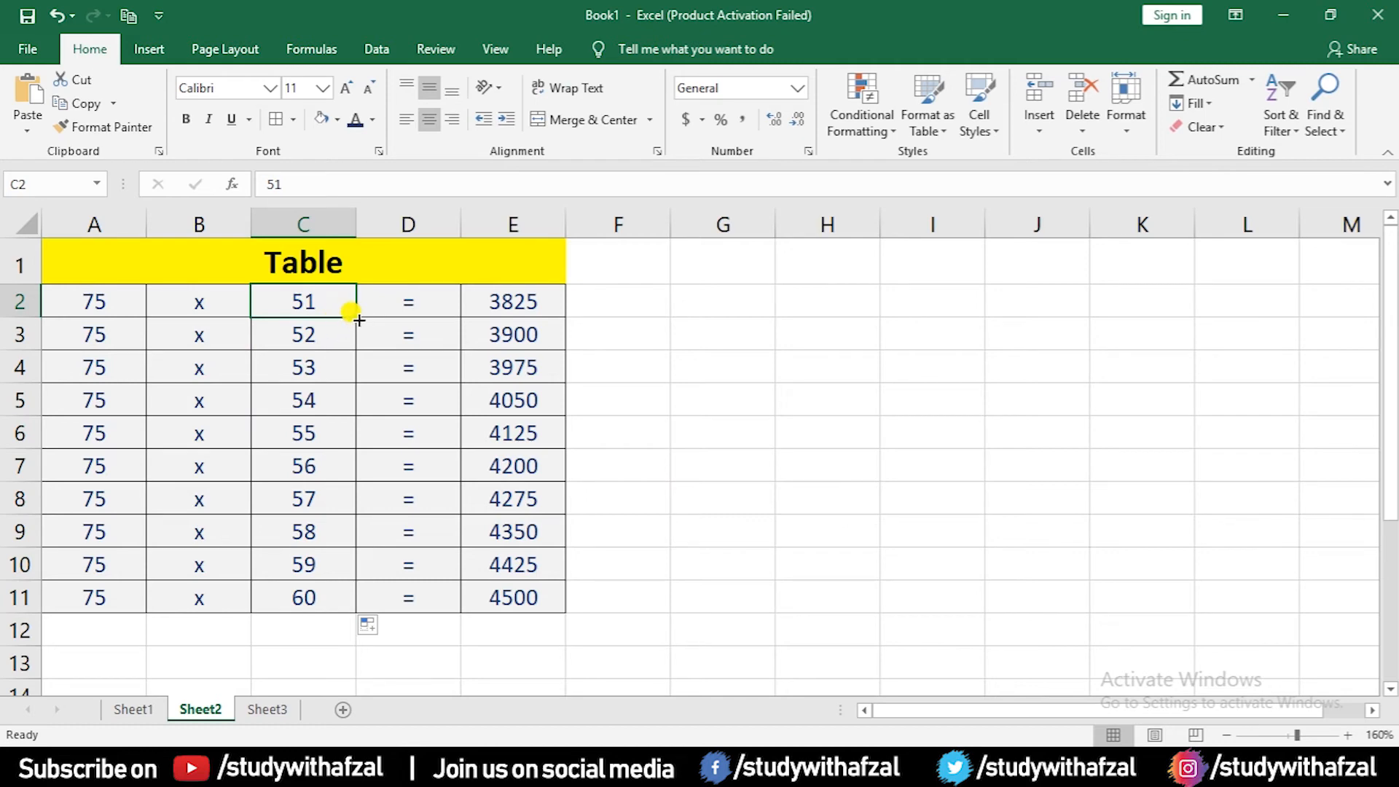
drag(359, 320, 326, 599)
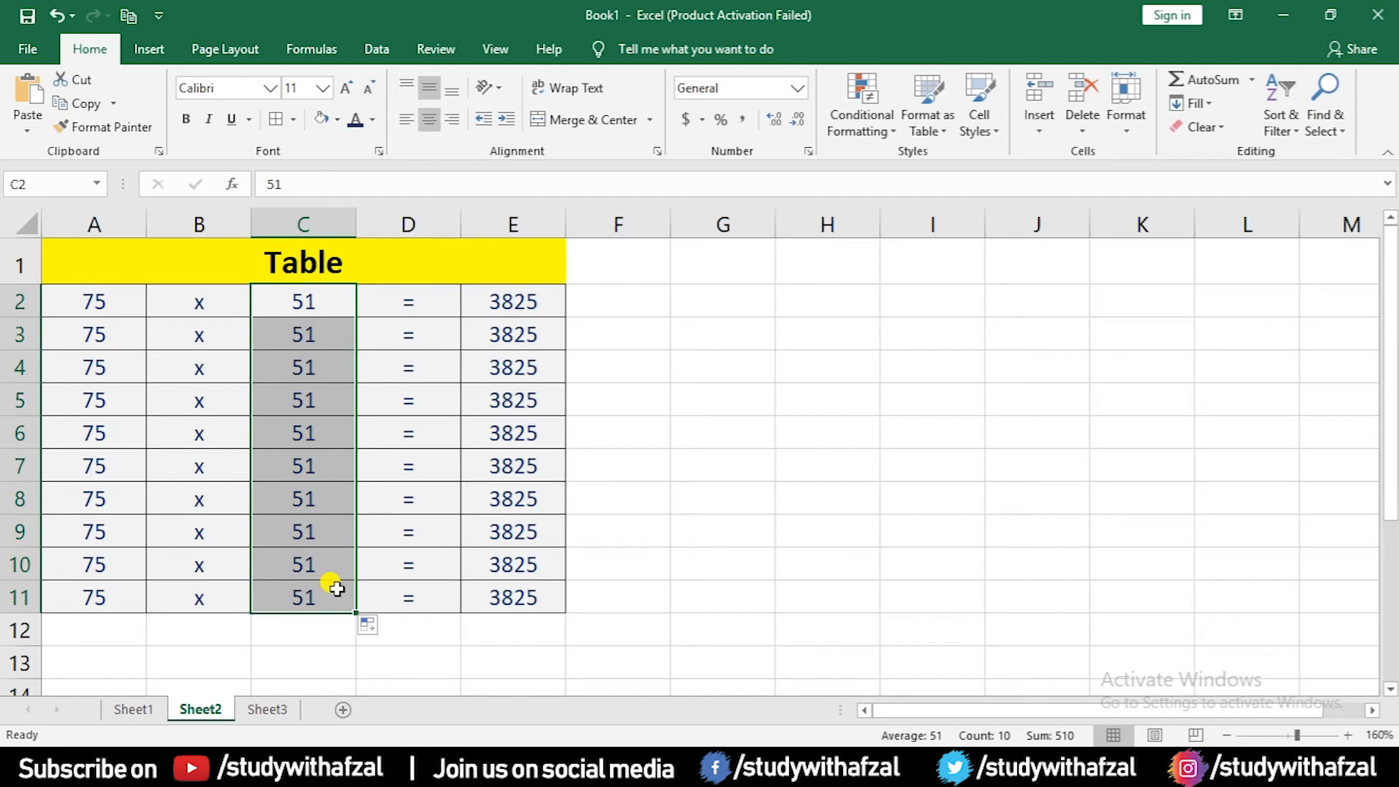
Step: Enter 52 in C3 and extend the pair in C2:C3 down to C11 to produce the multipliers 51 to 60
click(302, 299)
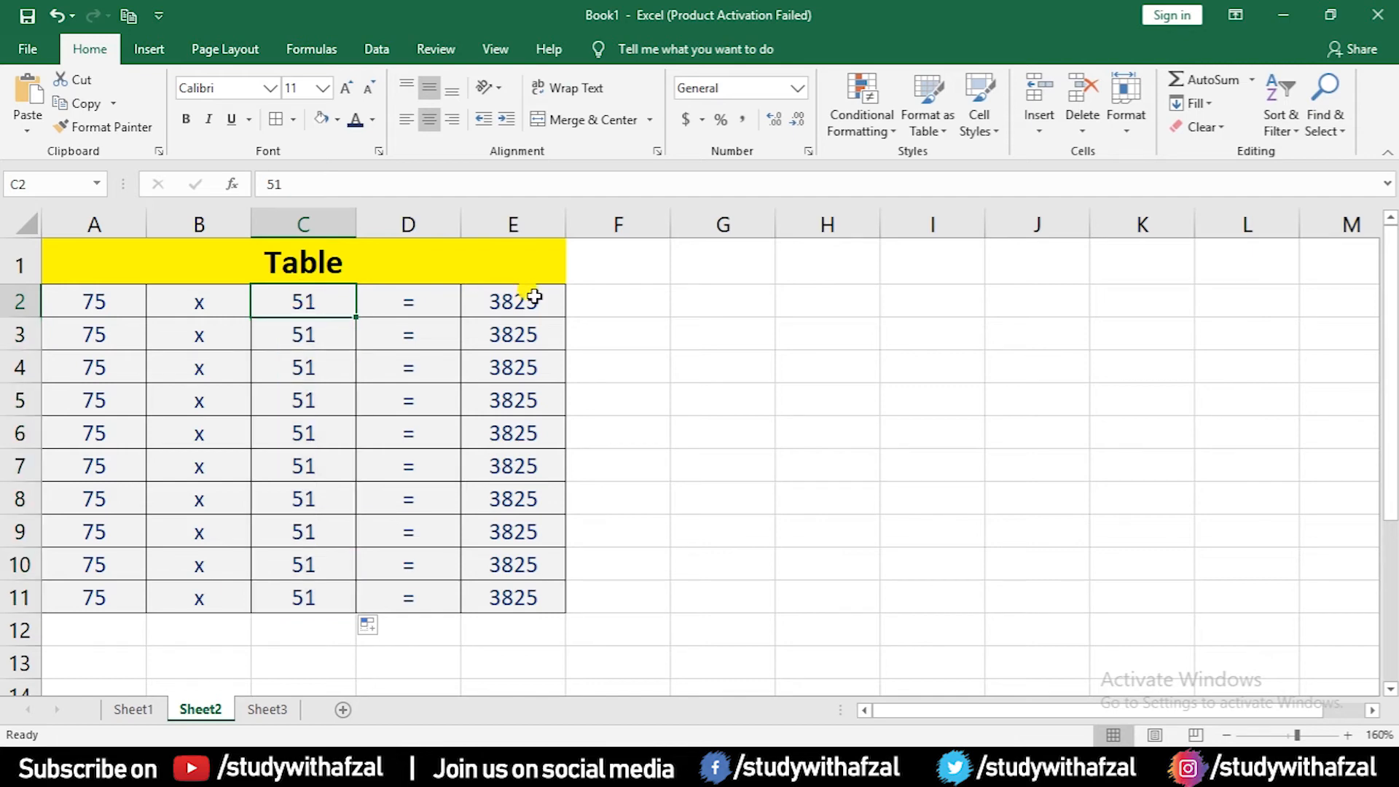
key(Down)
text(52)
key(Return)
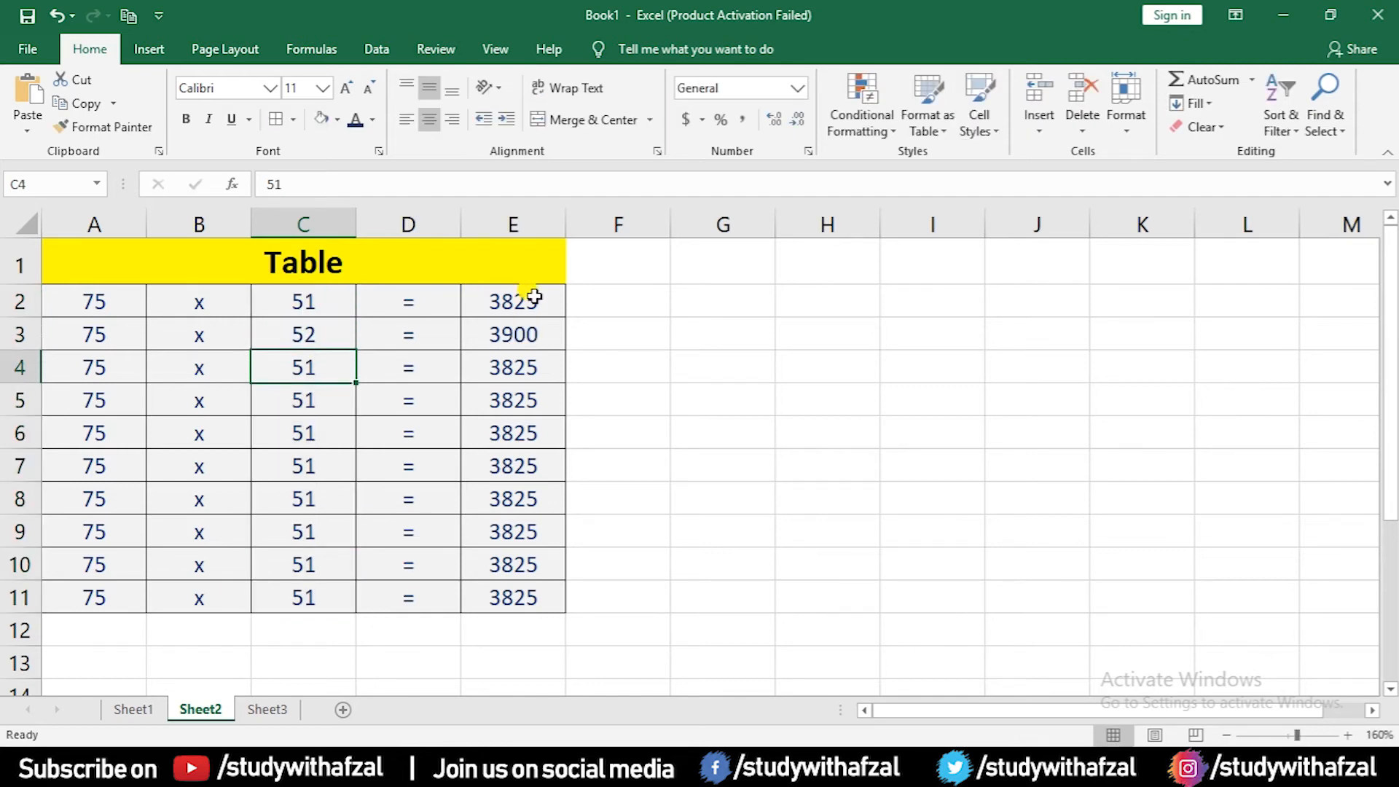
drag(340, 299, 335, 600)
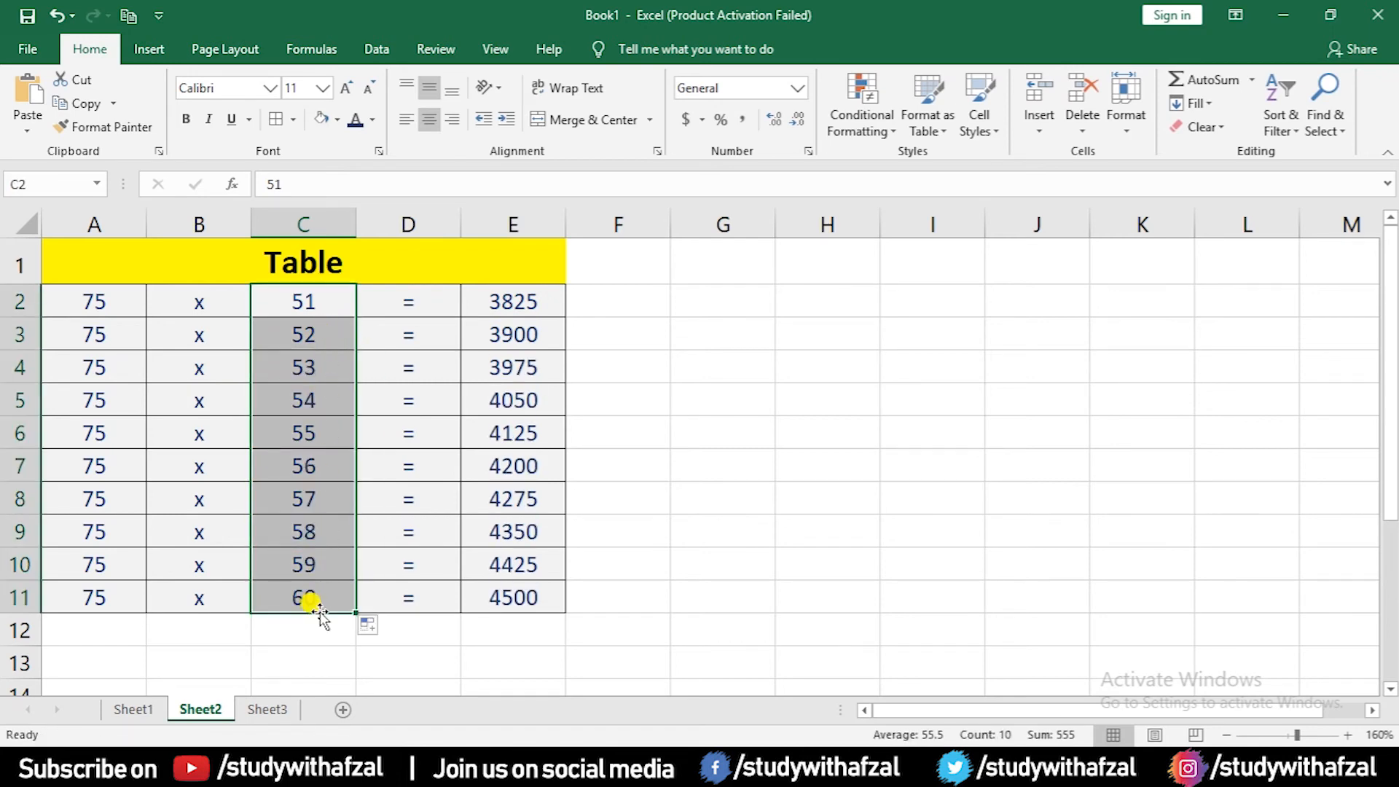
click(924, 303)
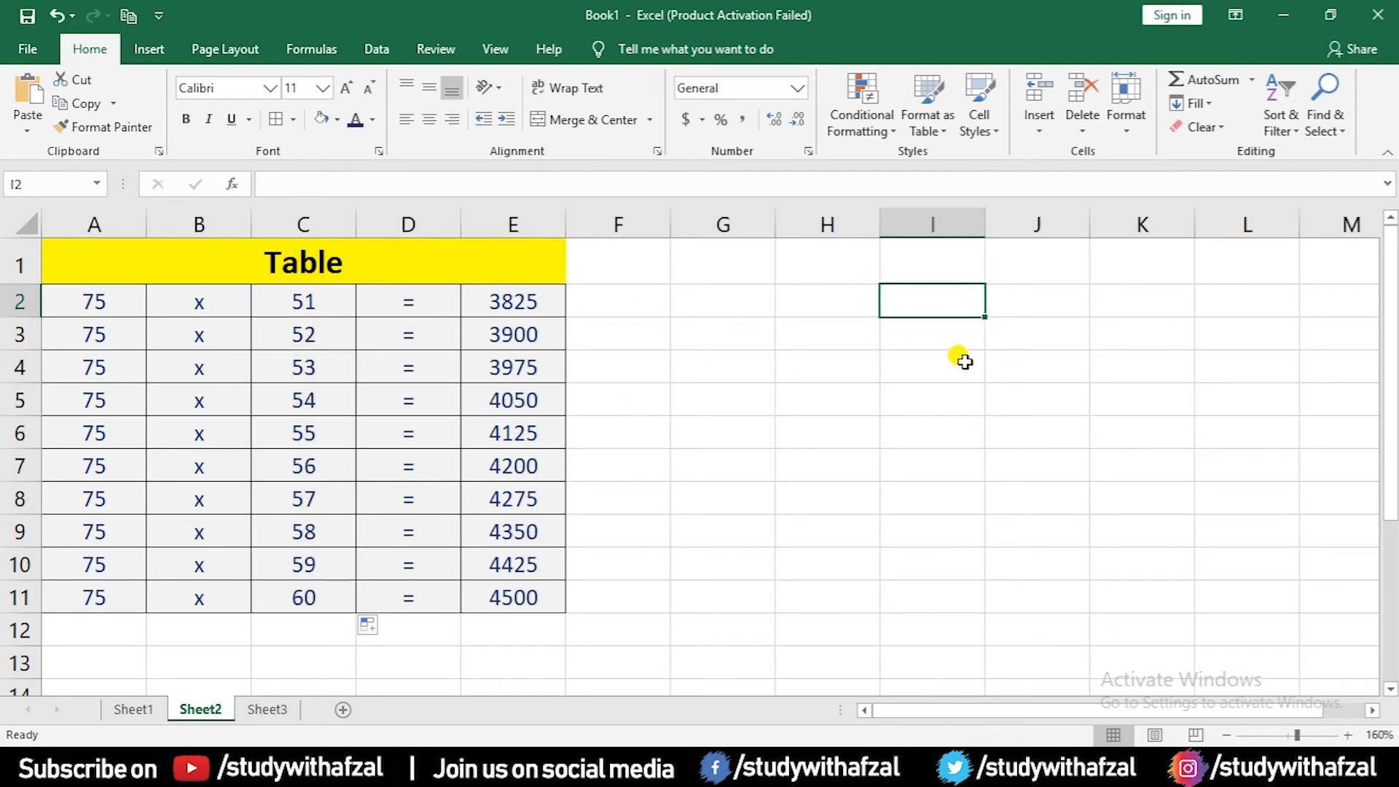
Step: Add a new worksheet and enter 2, x, 1 and = in cells A2 to D2 as the table's first row
click(339, 707)
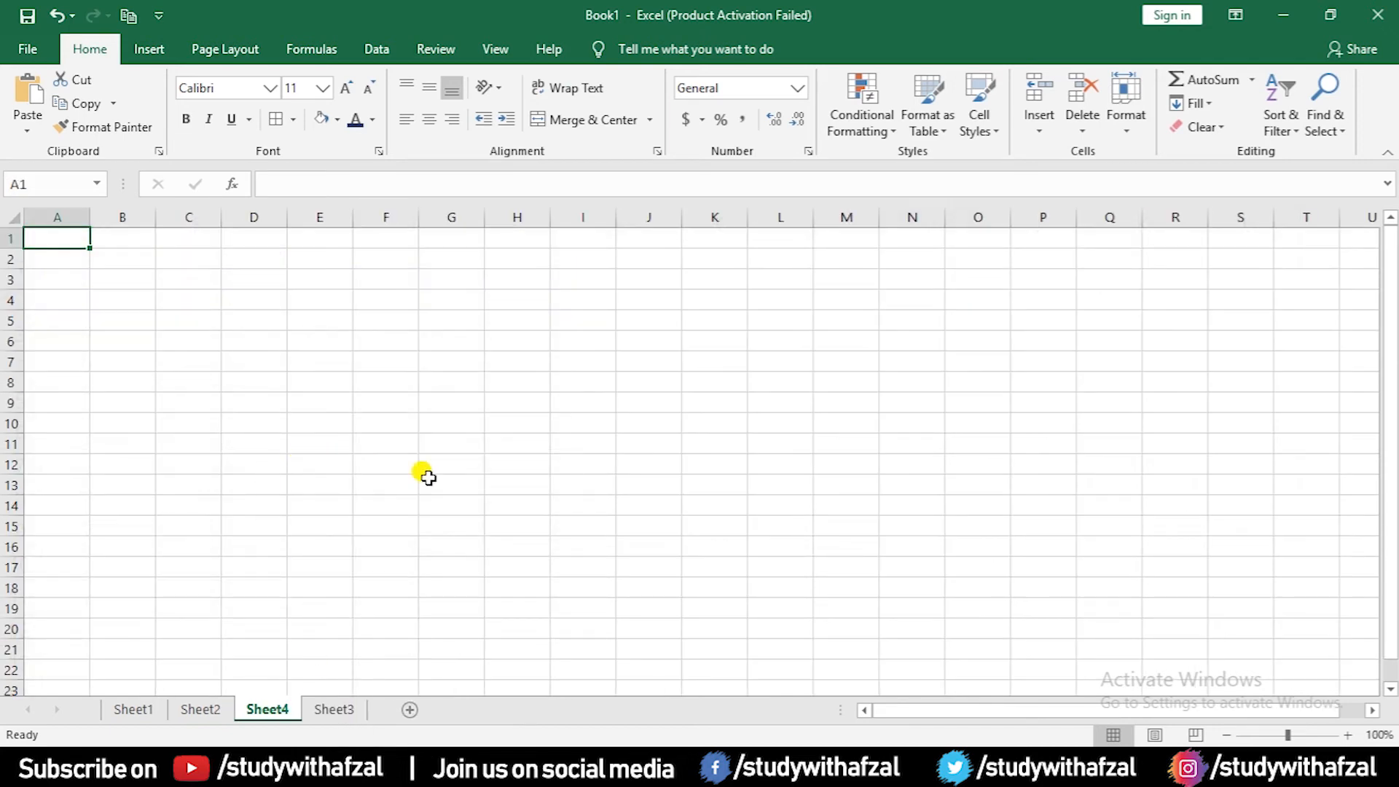
ctrl+scroll(456, 518, up, 4)
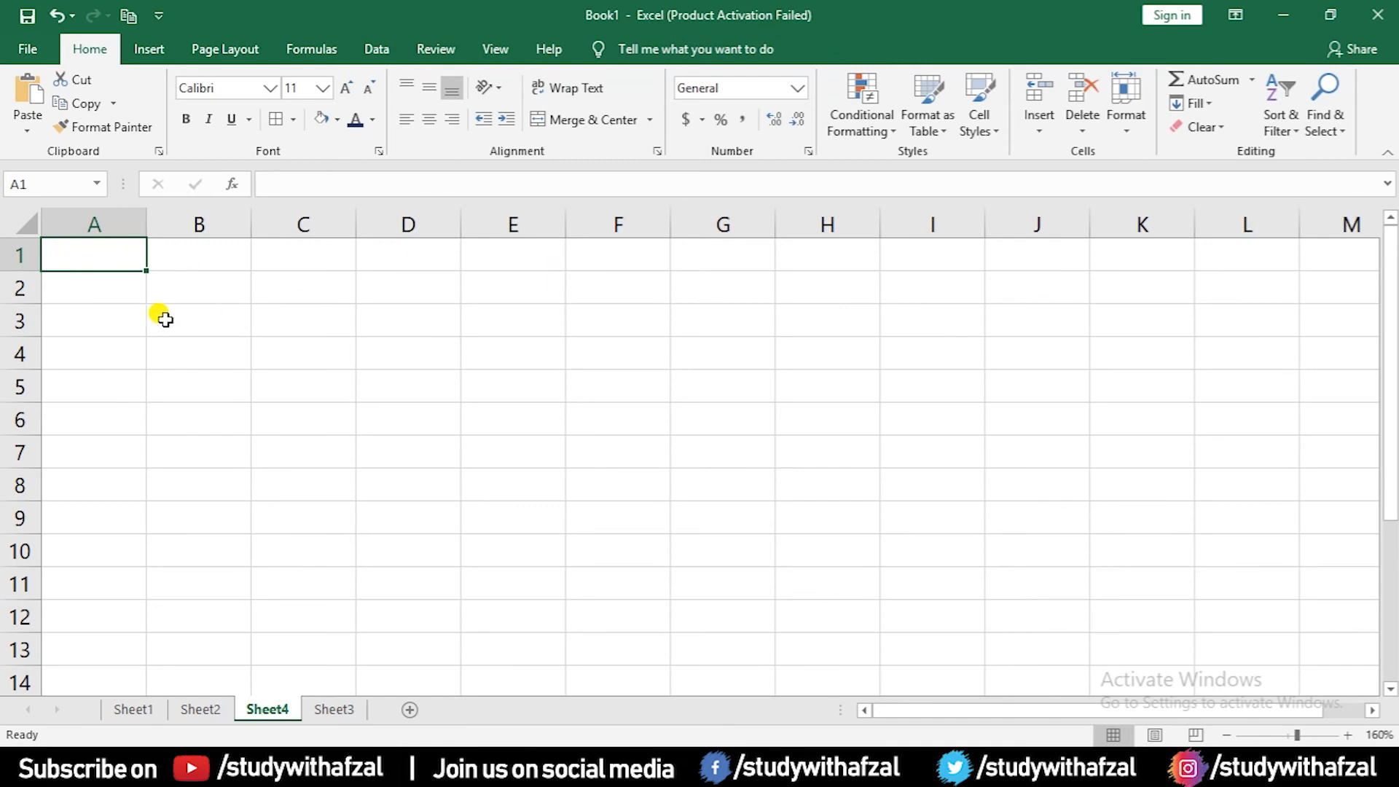
click(98, 297)
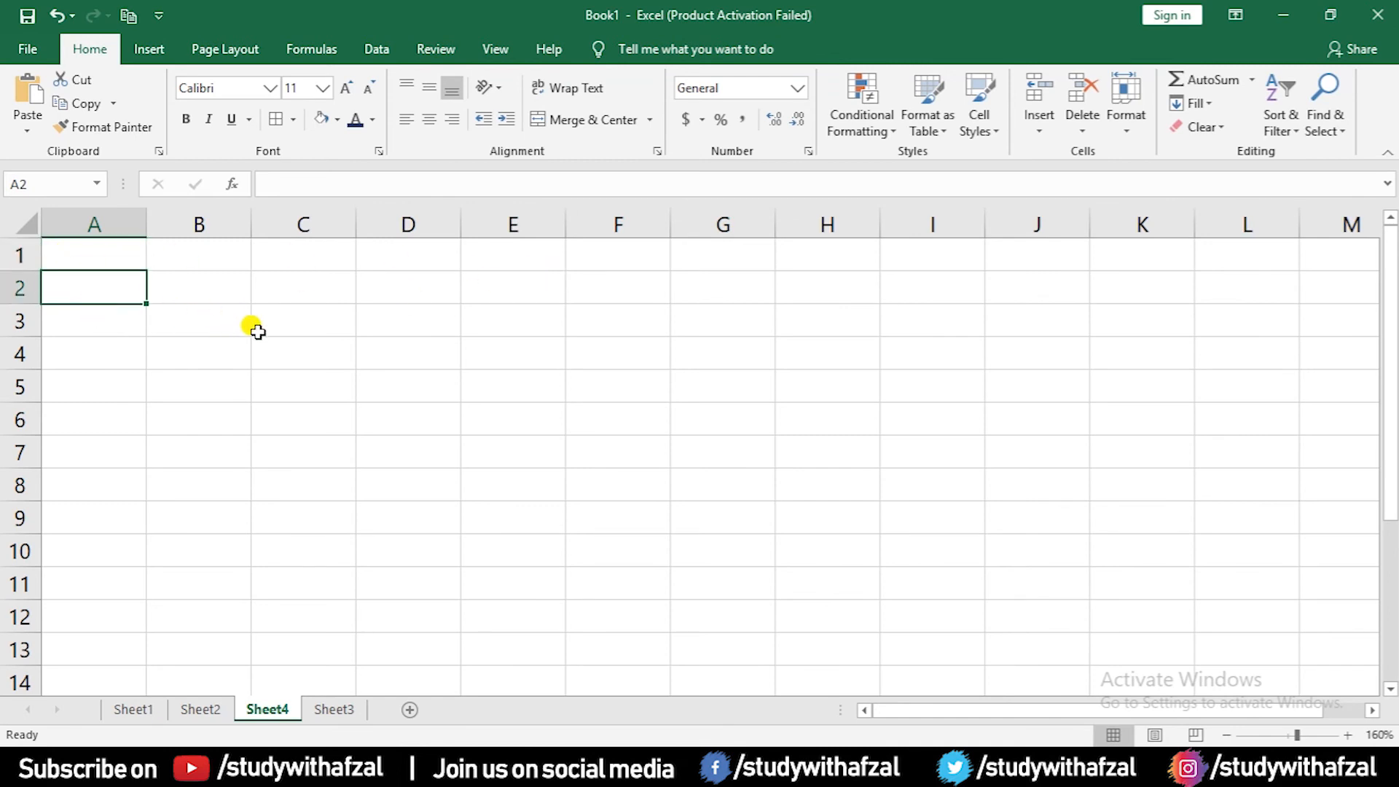
text(2)
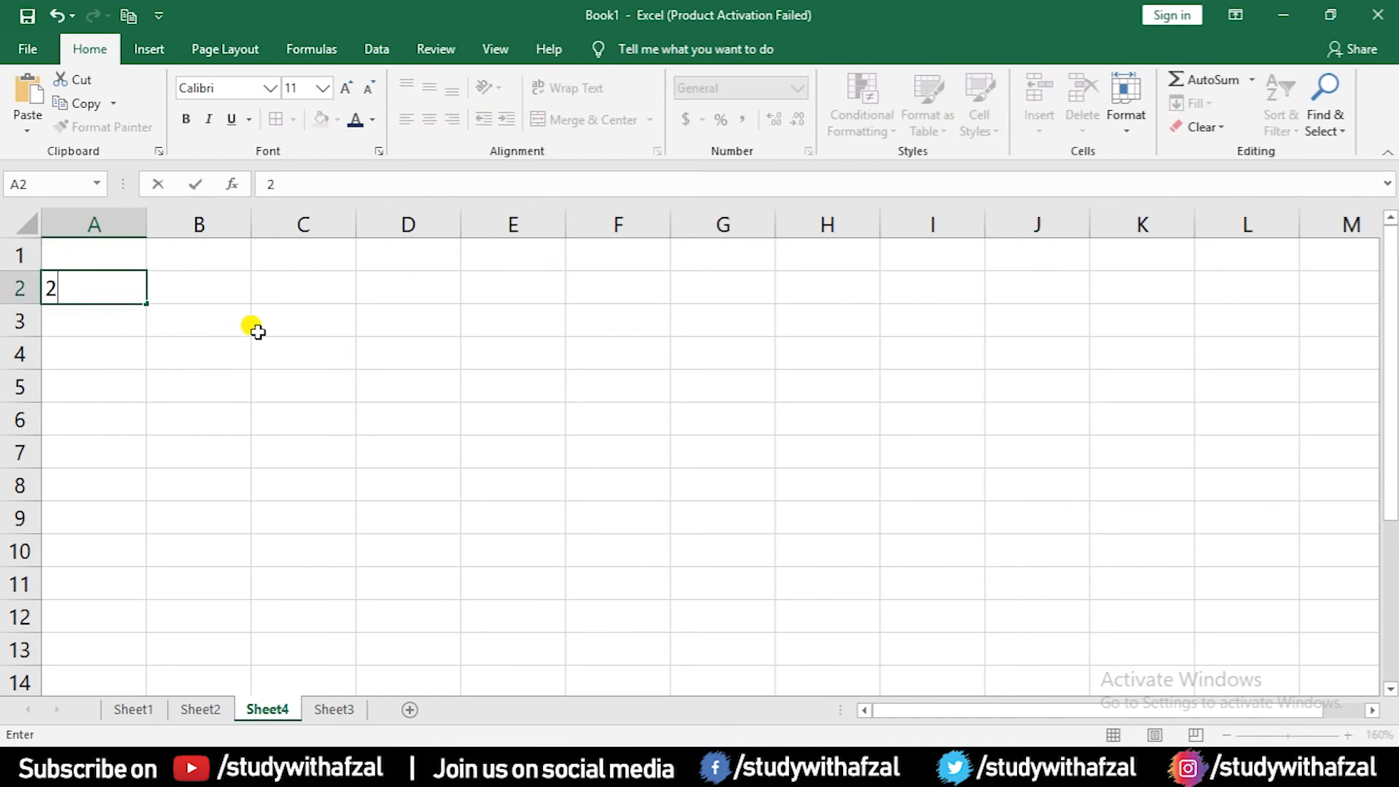
key(Tab)
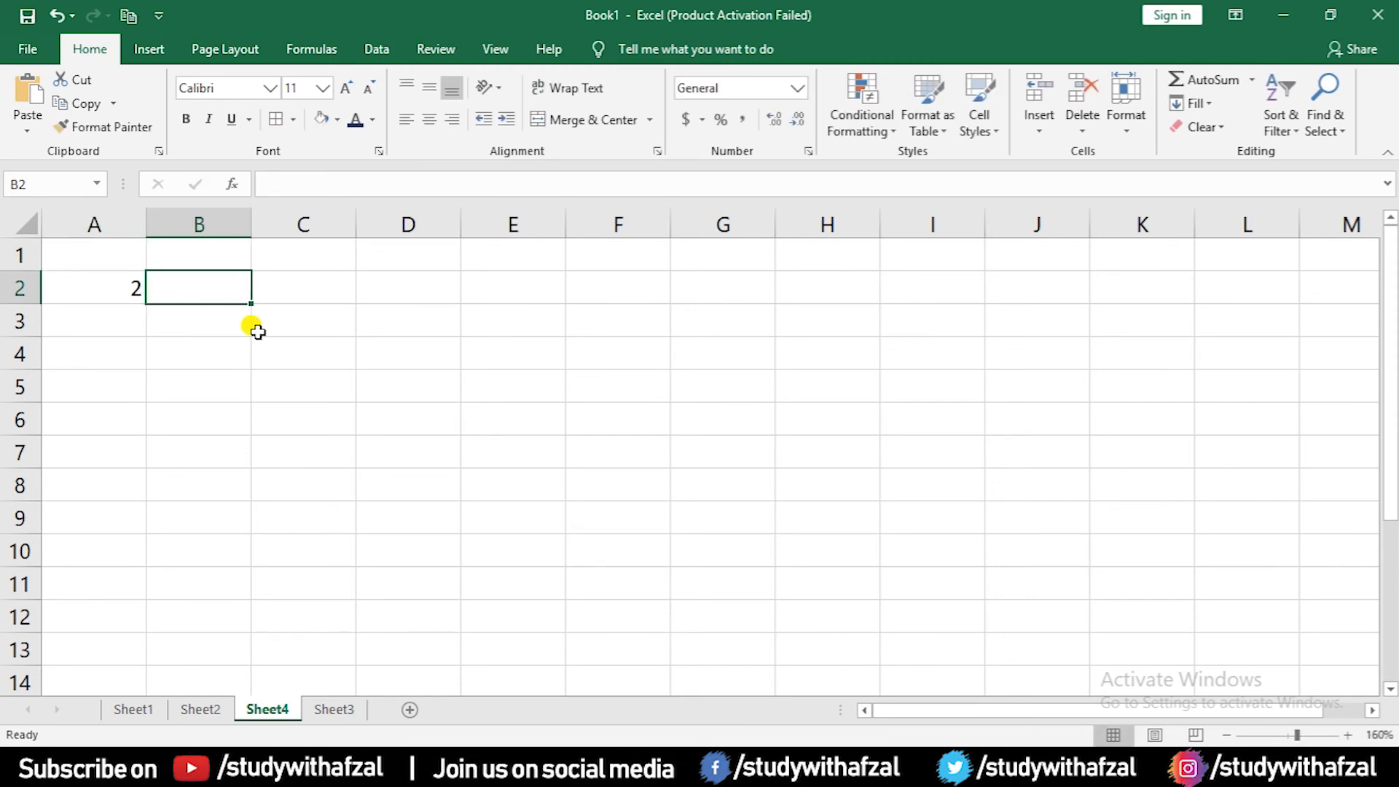
text(x)
key(Tab)
text(1)
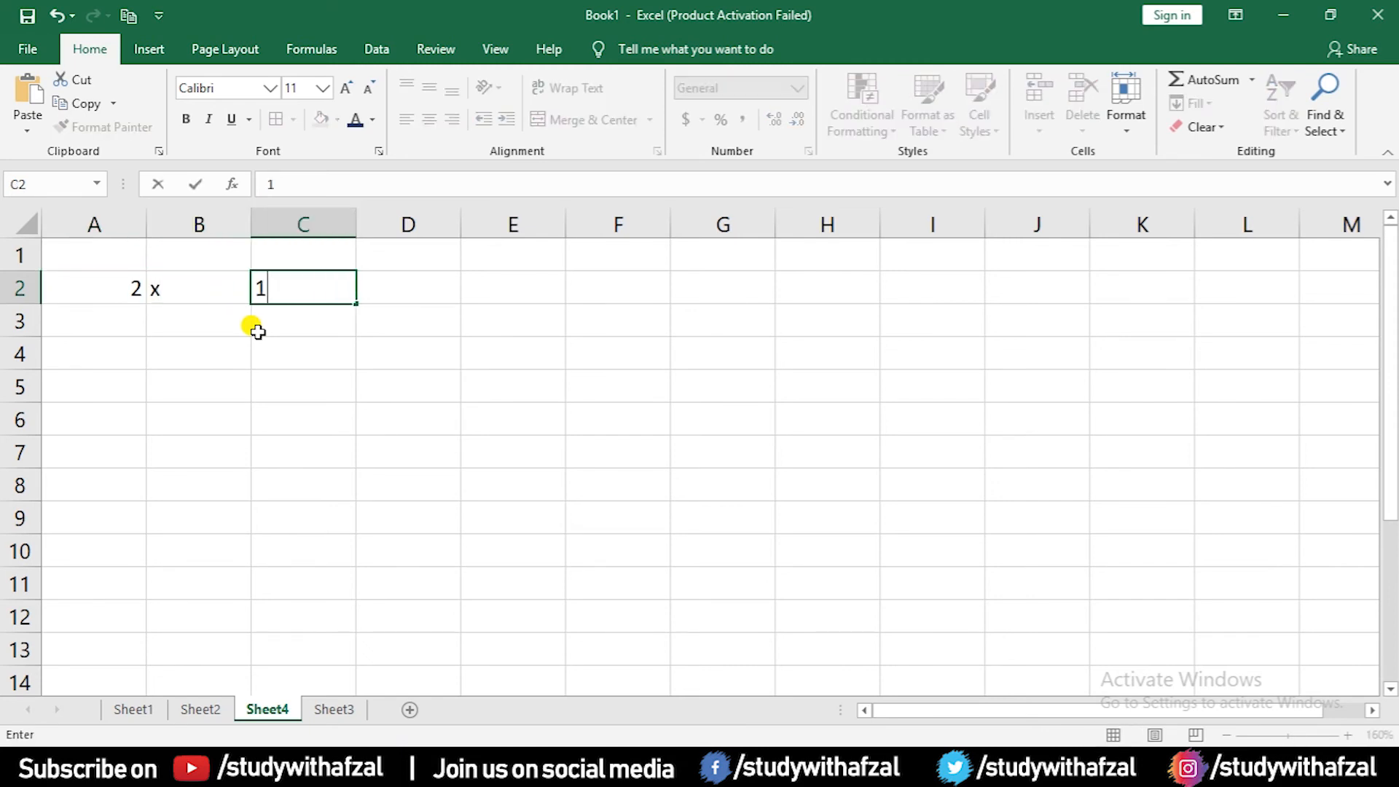
key(Tab)
text(=)
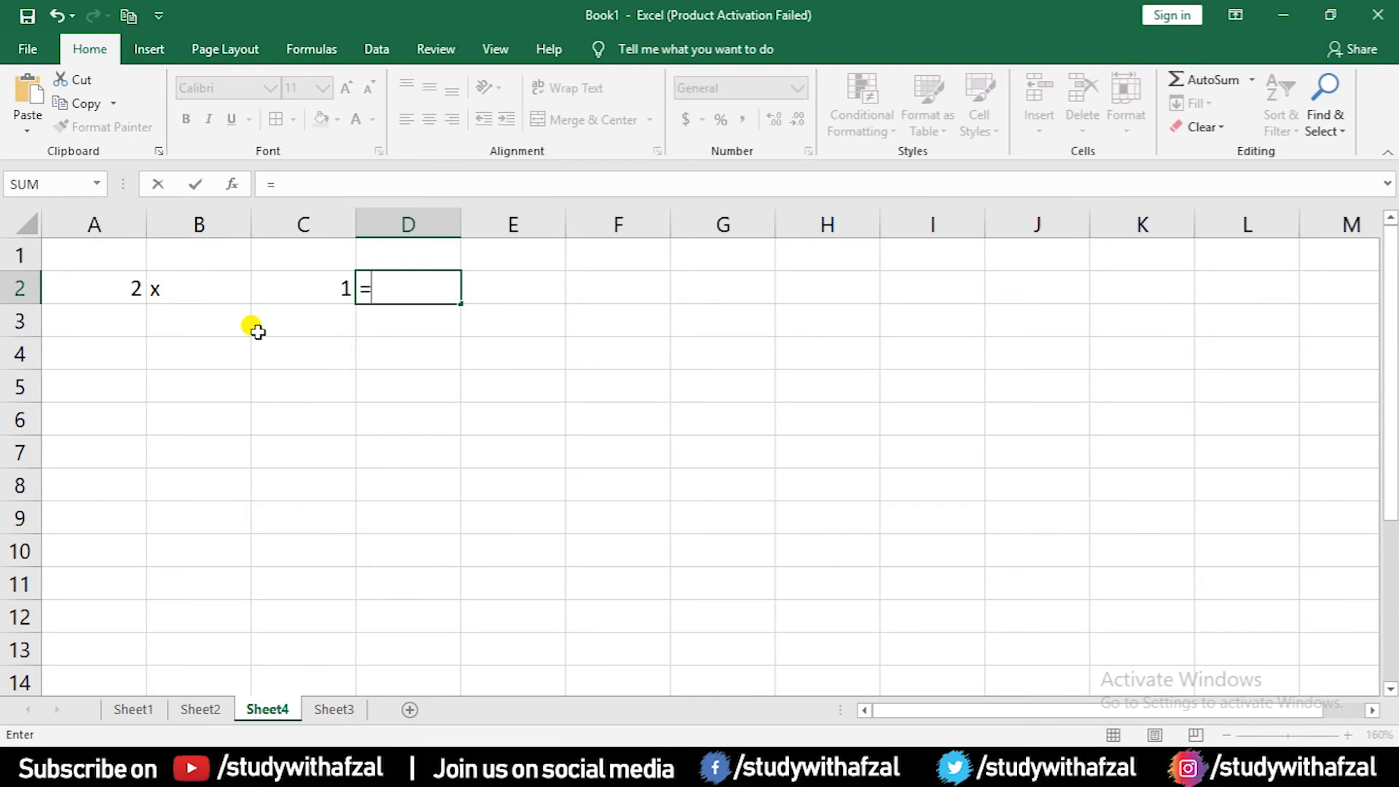
key(Tab)
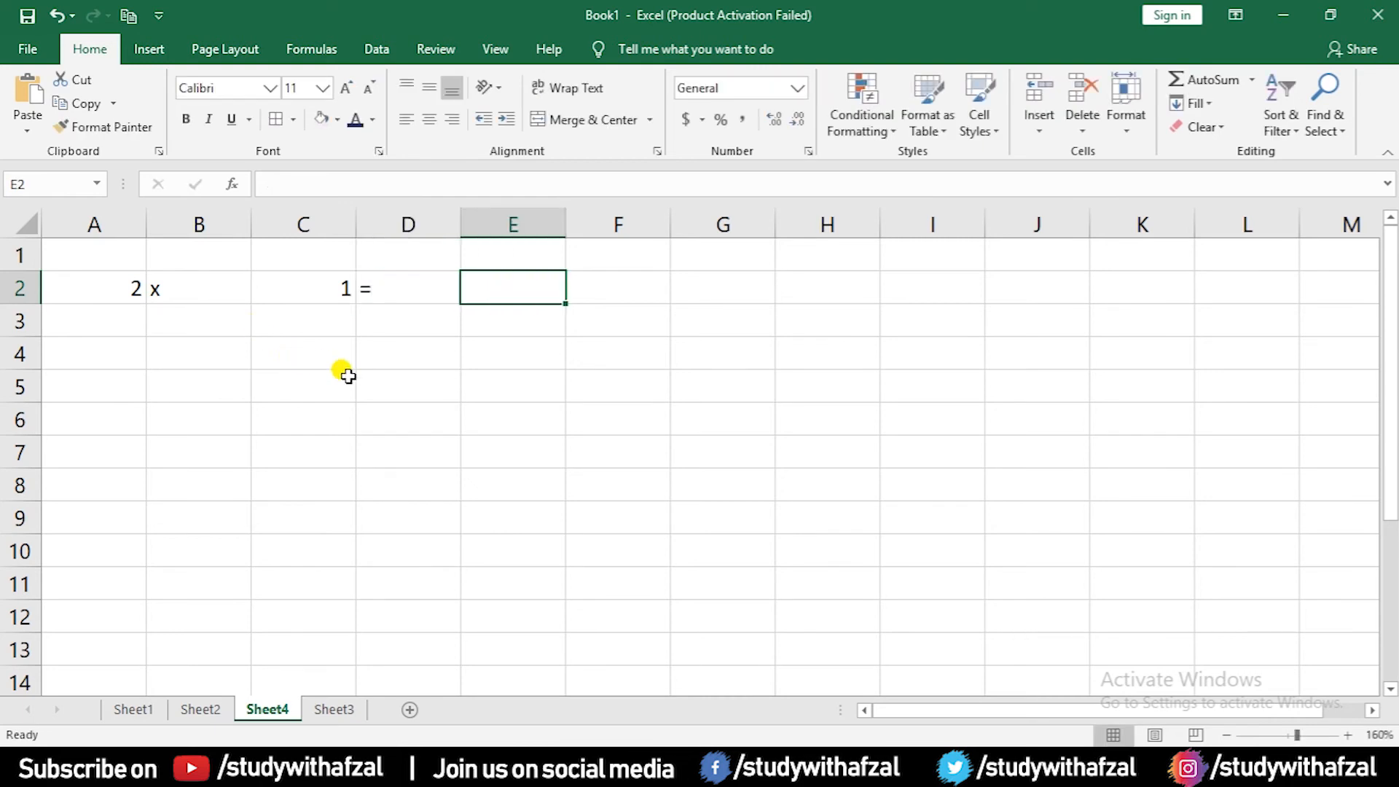
Step: Enter the product formula =A2*C2 in E2
text(=)
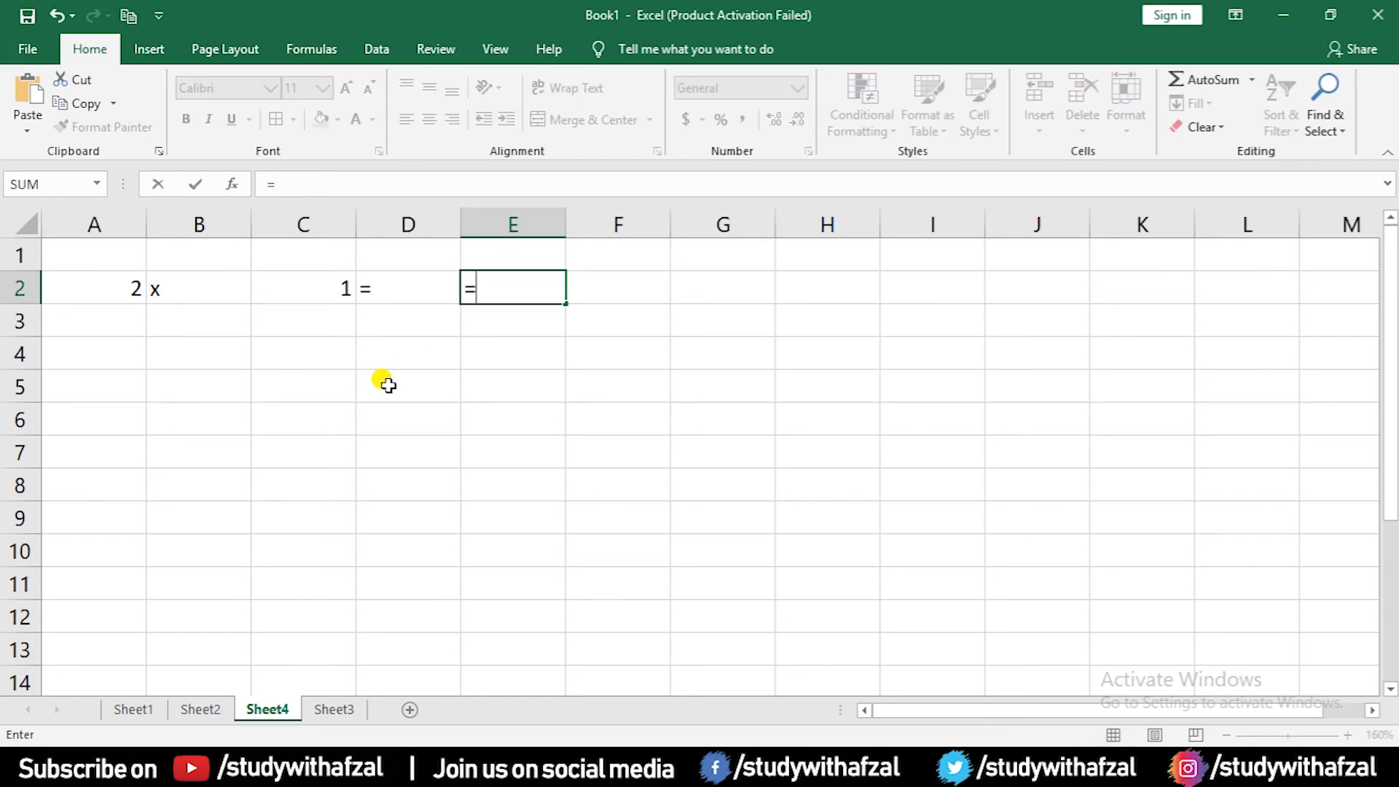
click(105, 284)
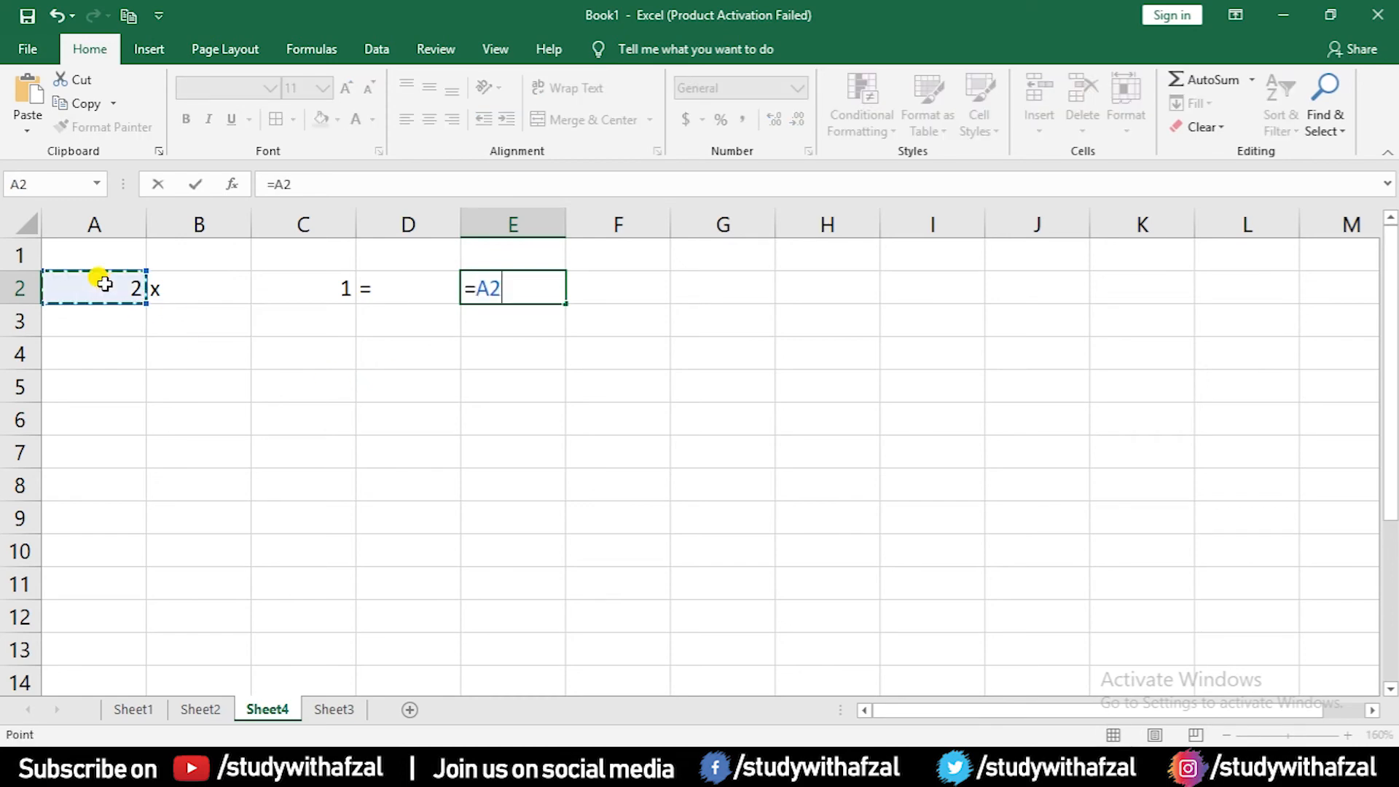
text(*)
click(278, 284)
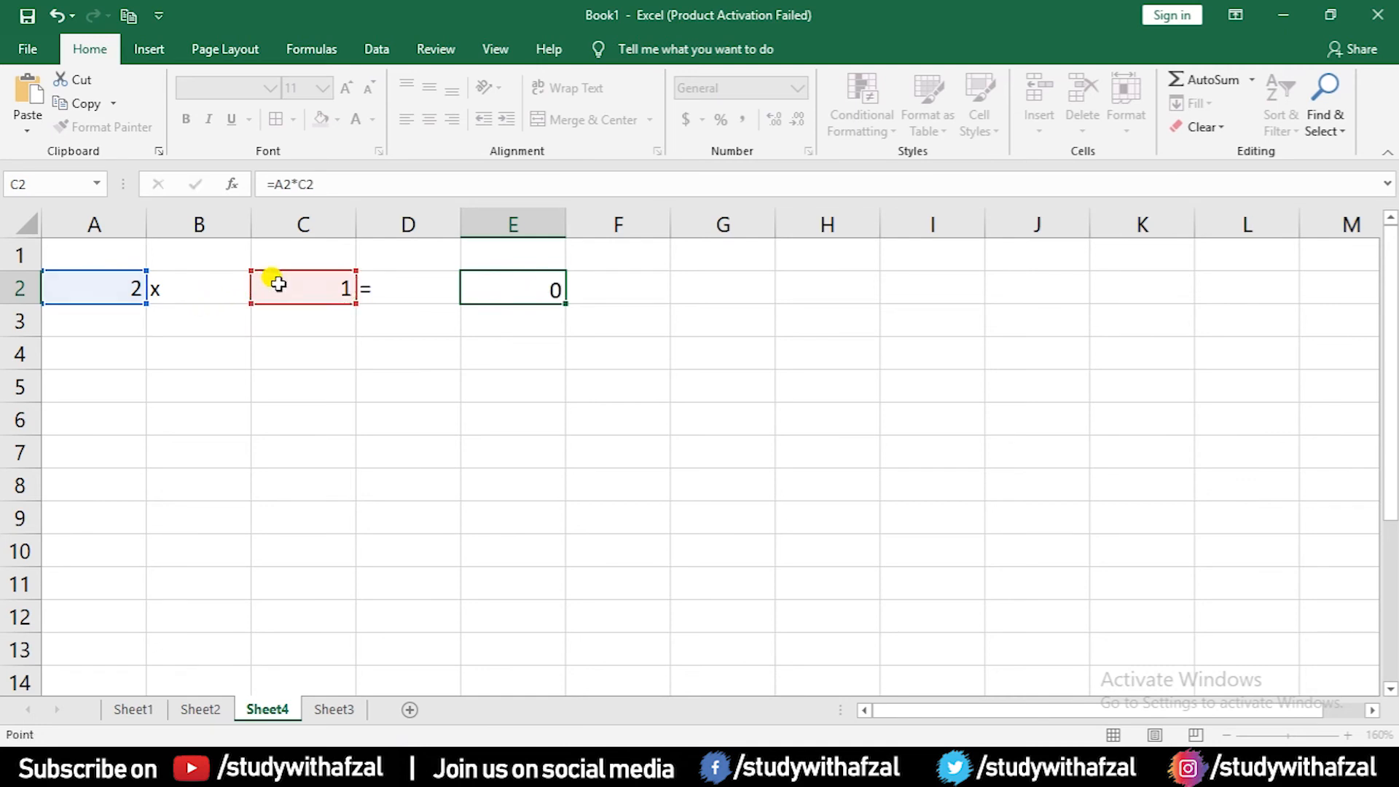
key(Return)
drag(125, 284, 525, 287)
click(402, 416)
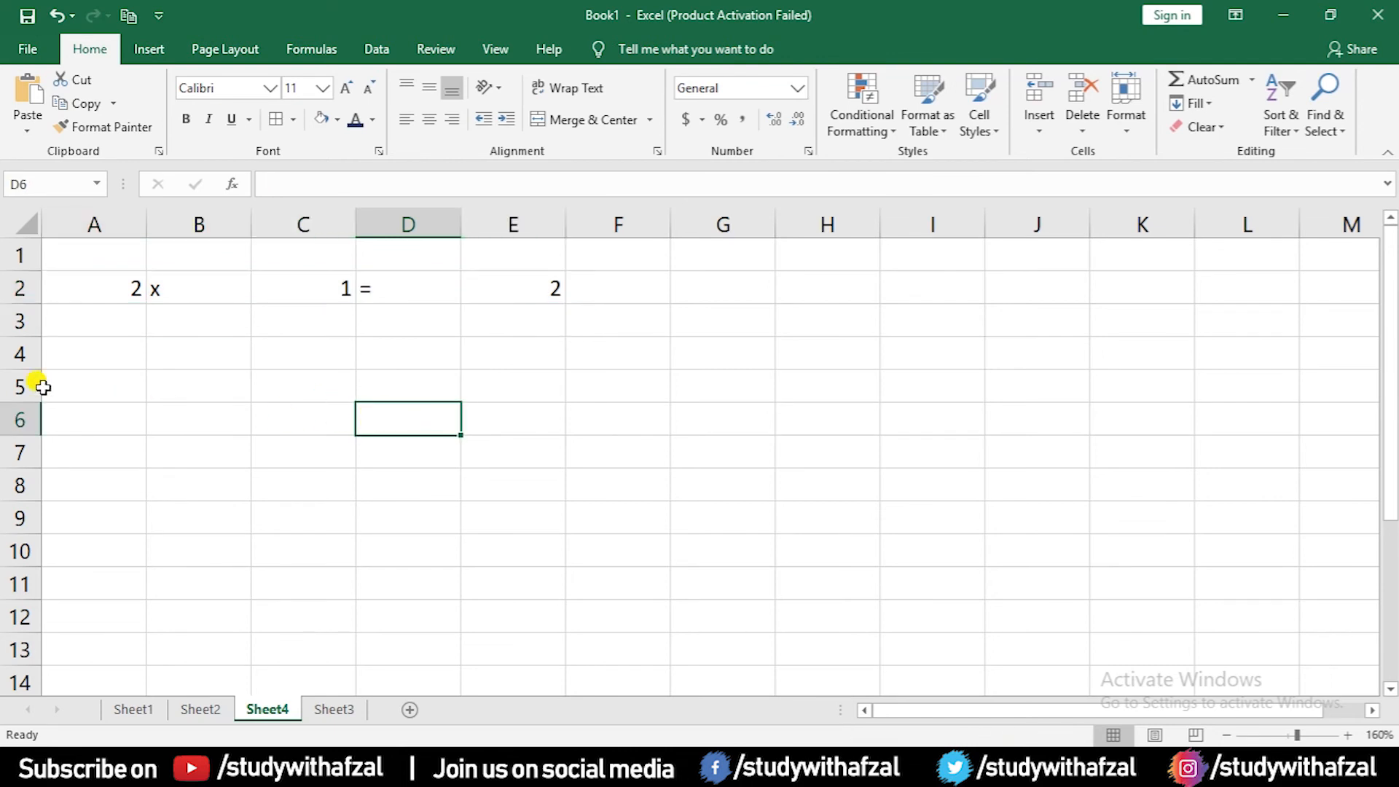
Step: Extend the multiplier in C2 down to C11 as the series 1 to 10
click(124, 285)
click(305, 283)
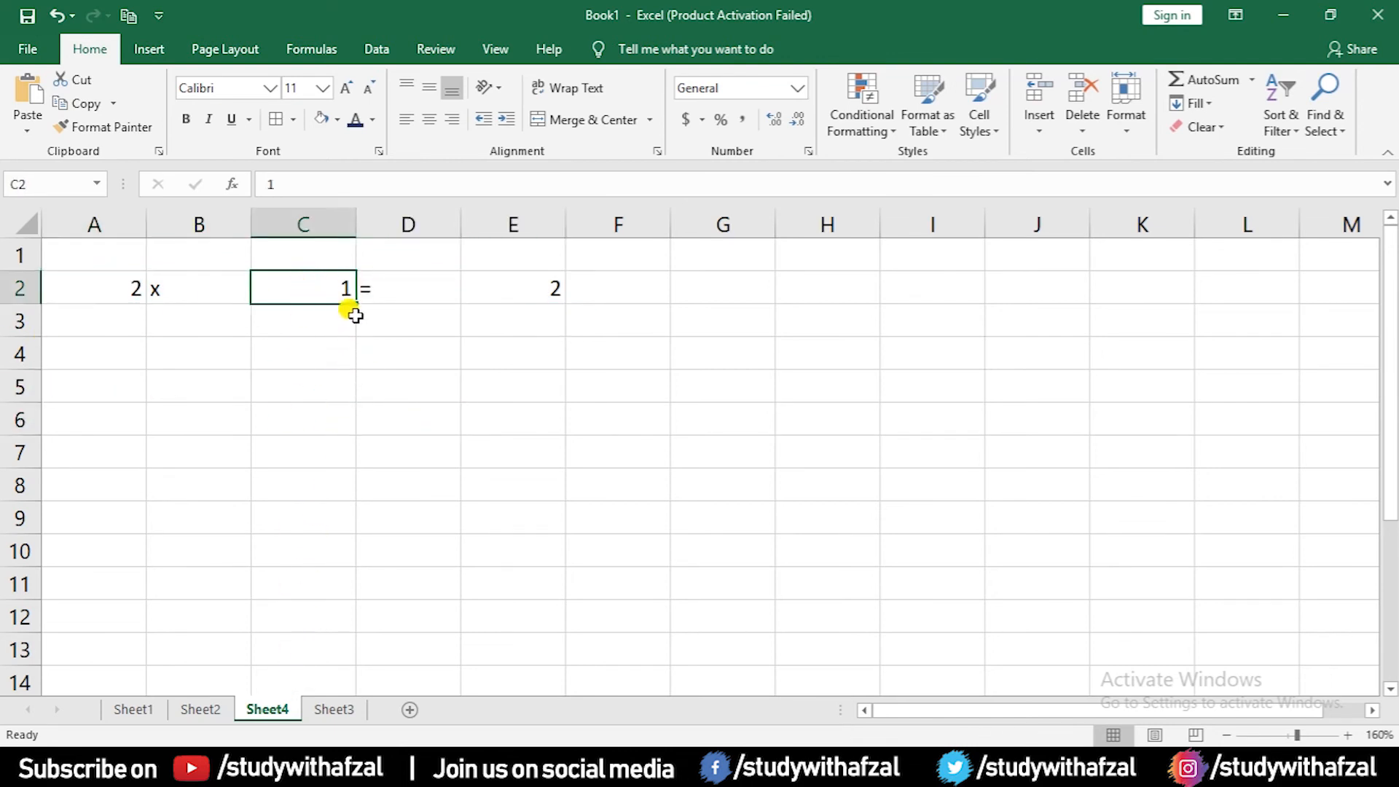
drag(357, 303, 339, 583)
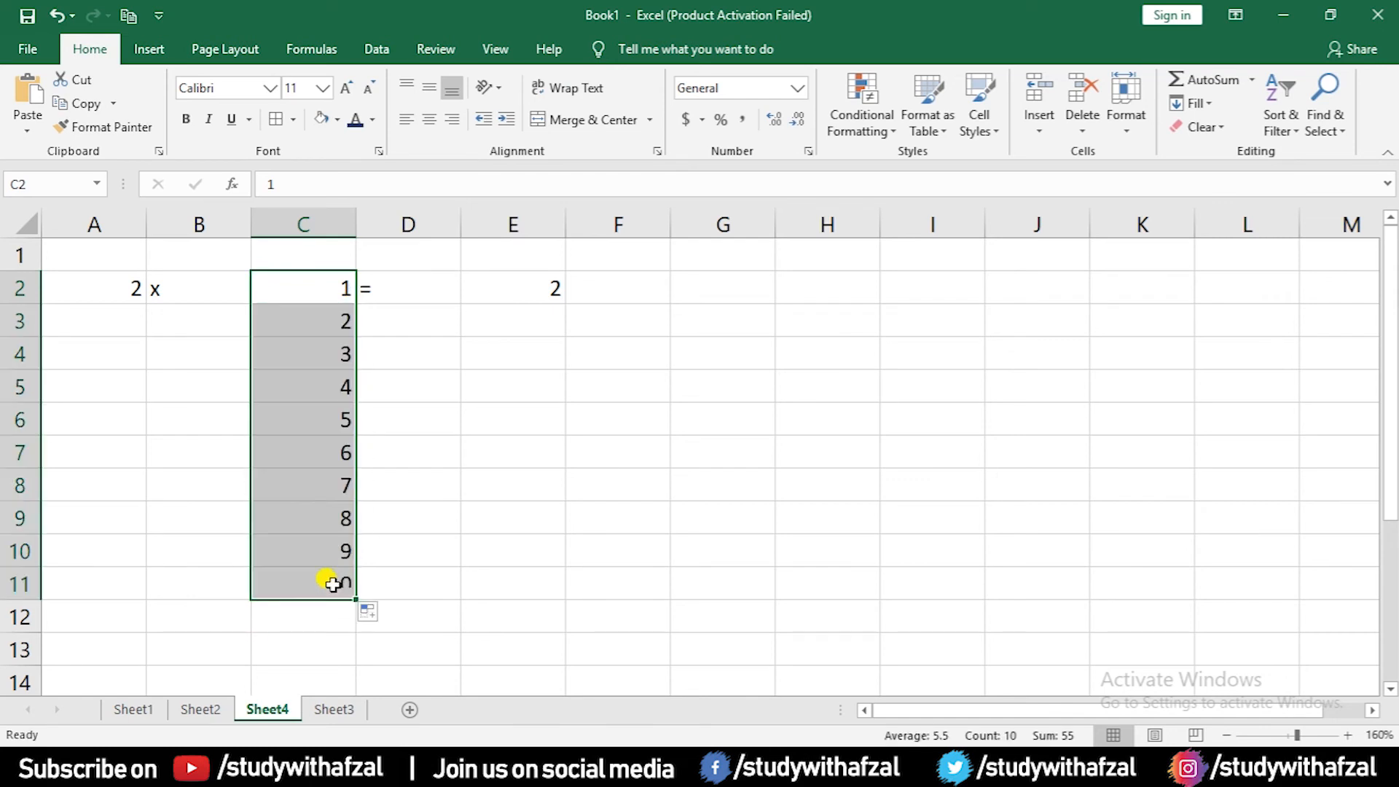
Step: Copy the 2 in A2, the x in B2 and the = sign in D2 down to row 11
click(174, 289)
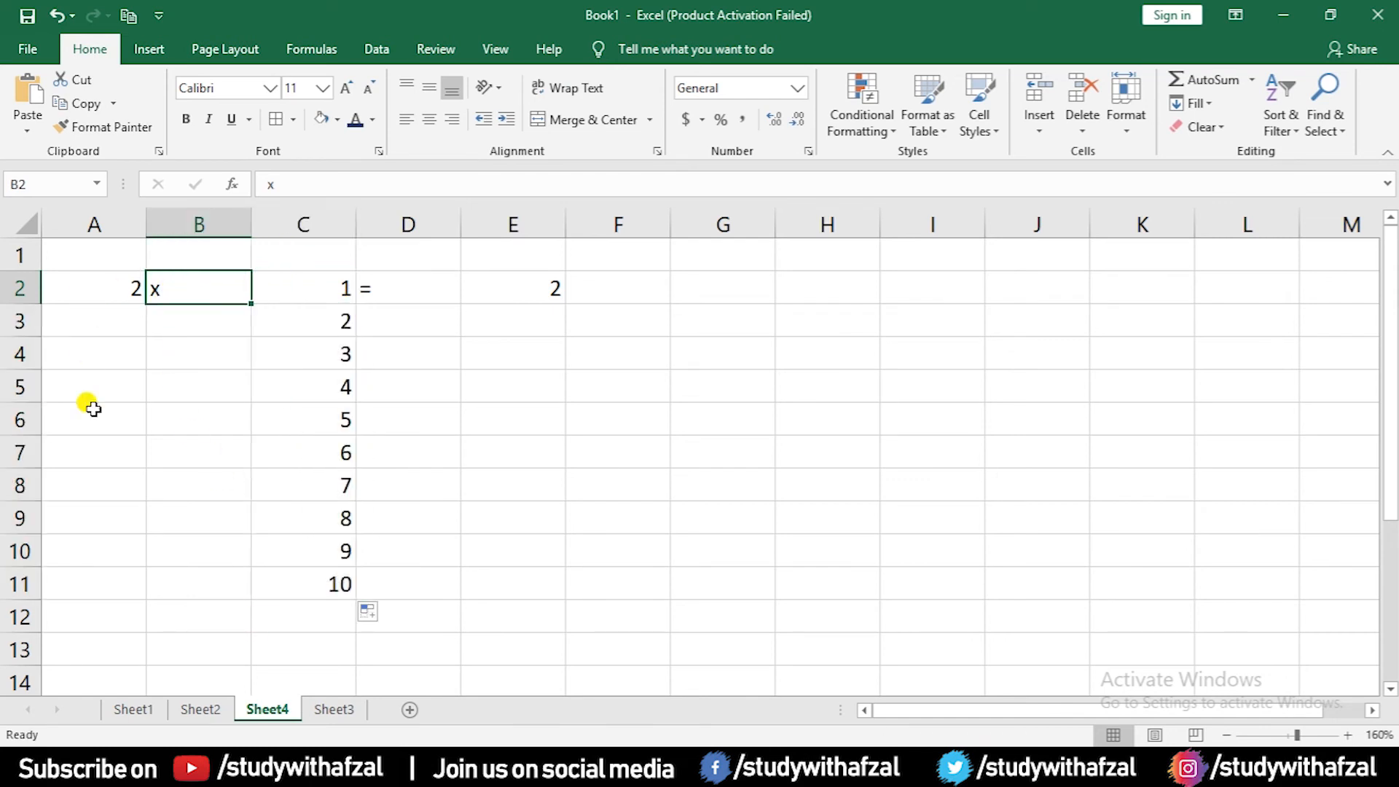
click(89, 290)
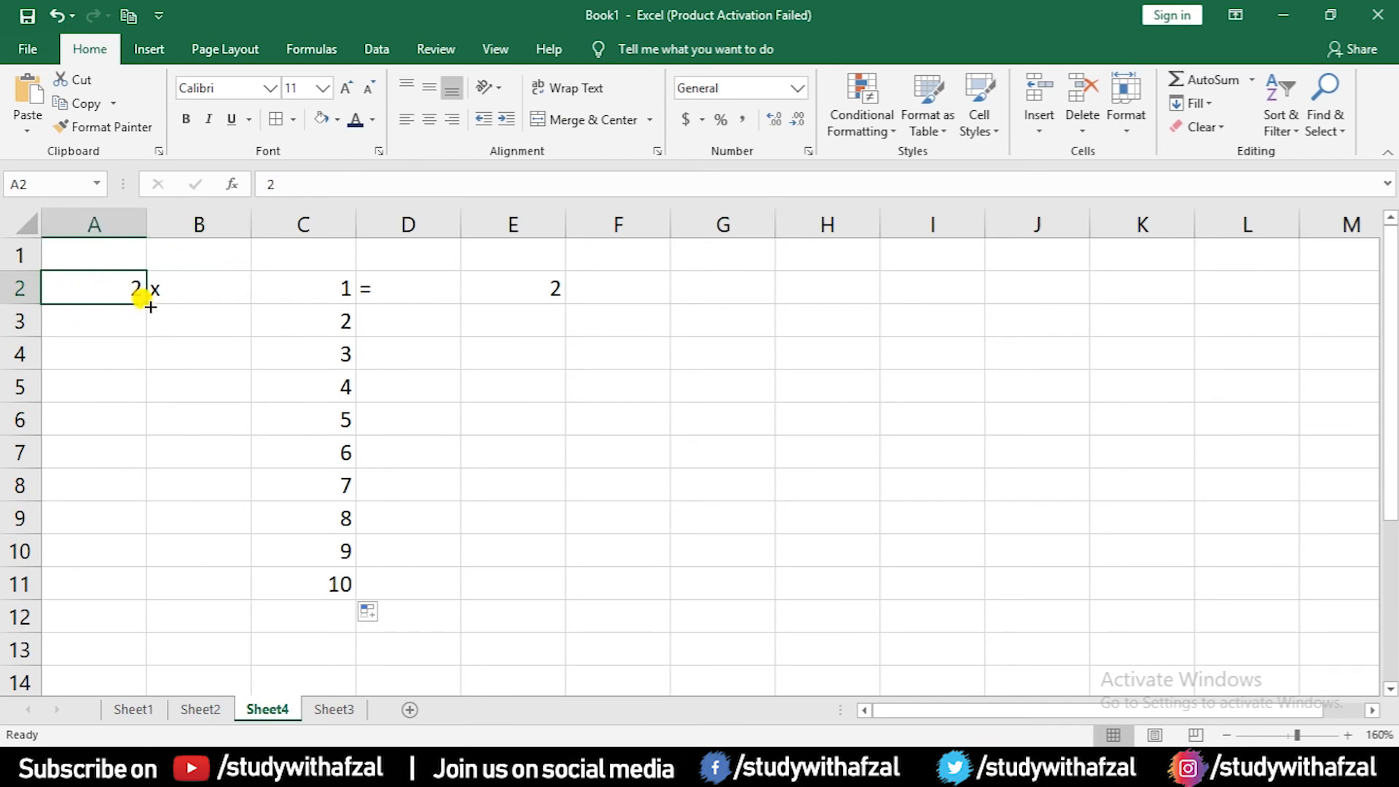
drag(145, 302, 149, 592)
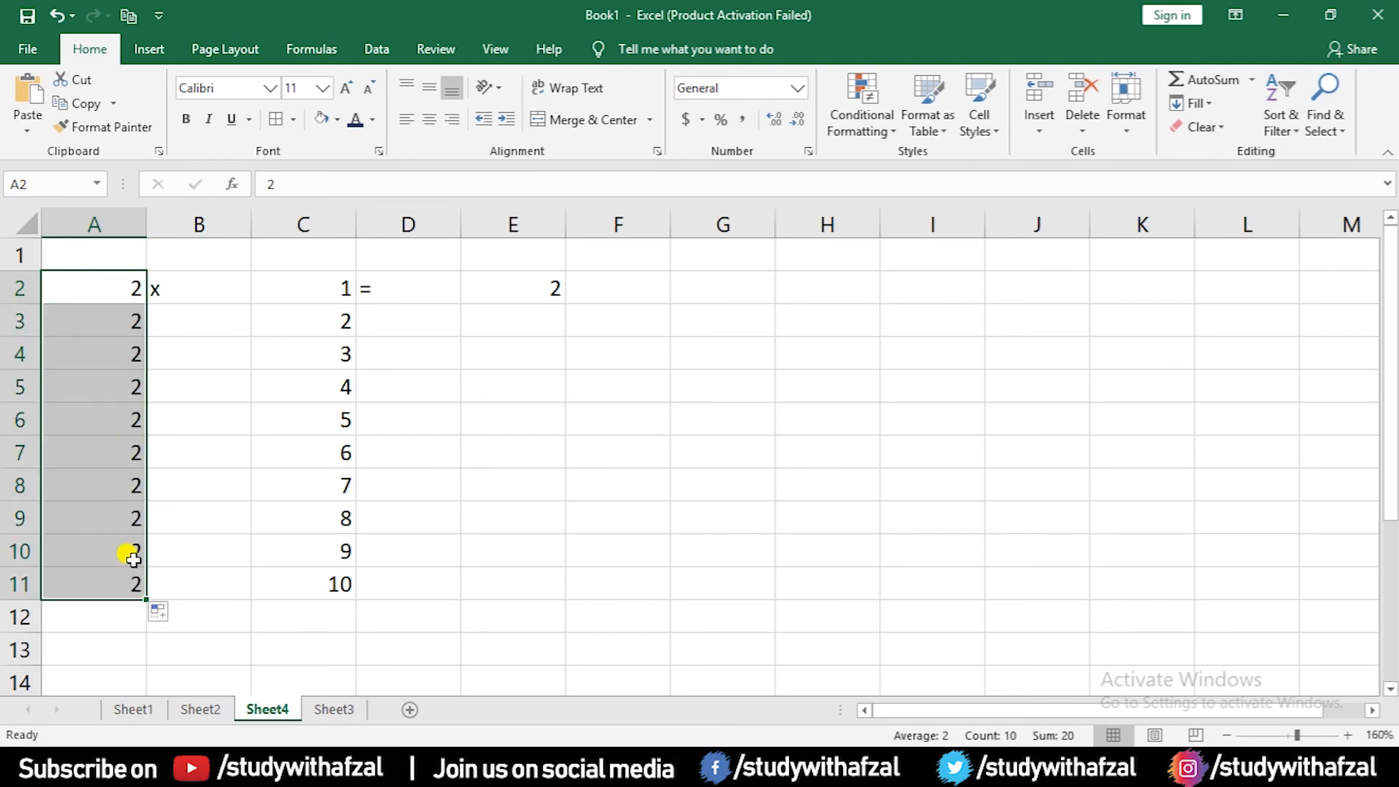
click(191, 292)
drag(245, 300, 214, 592)
click(420, 294)
drag(459, 303, 435, 592)
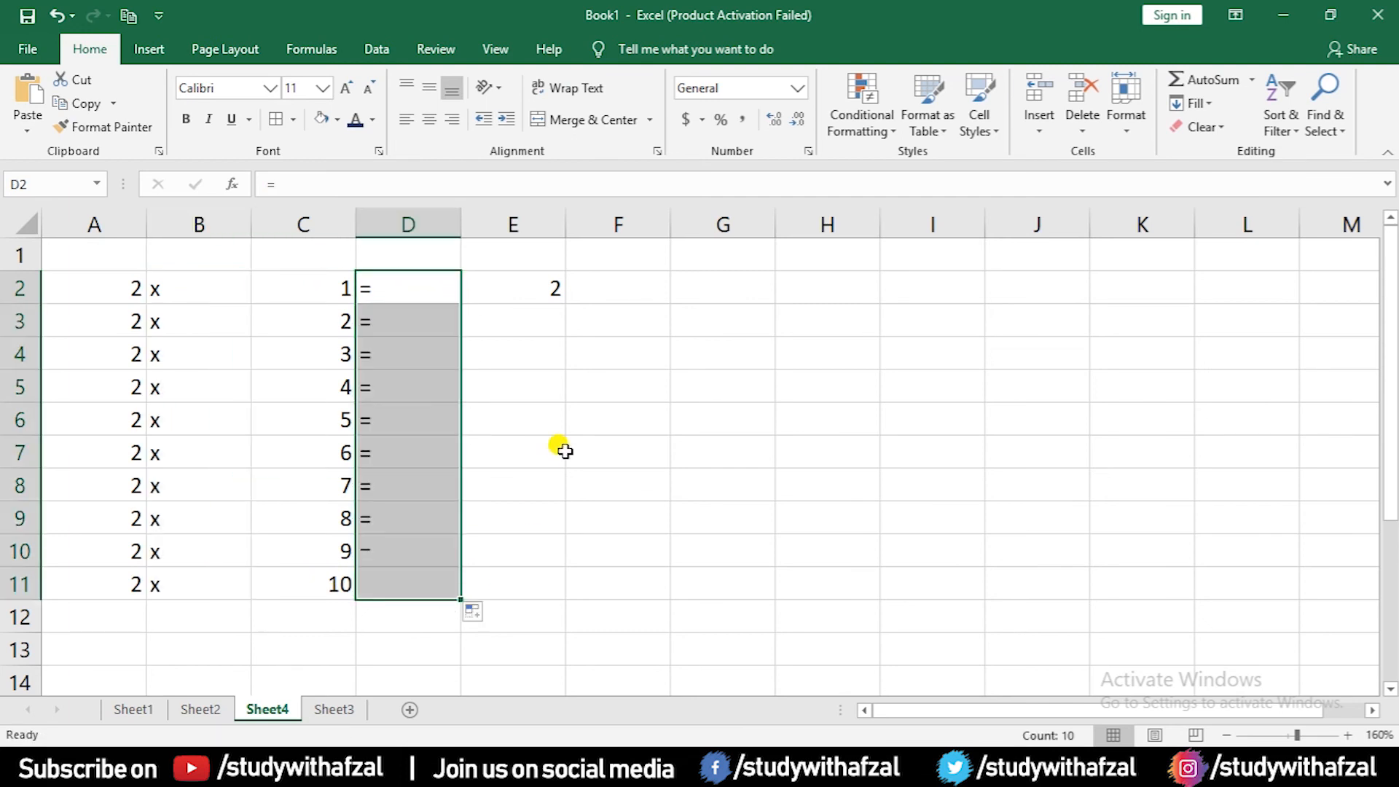
Step: Fill the product formula from E2 down to E11 and check the formulas in E2 to E5
click(548, 292)
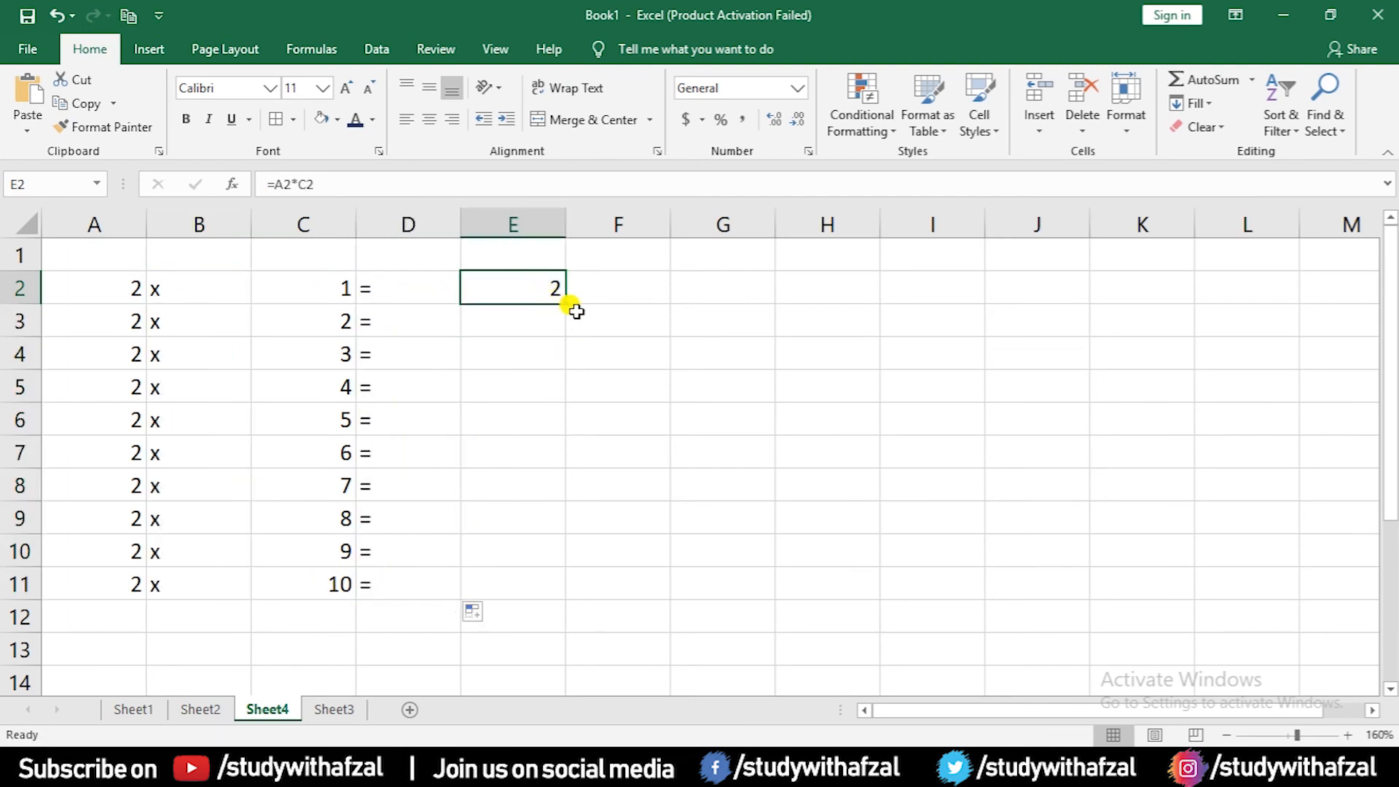
drag(565, 303, 522, 584)
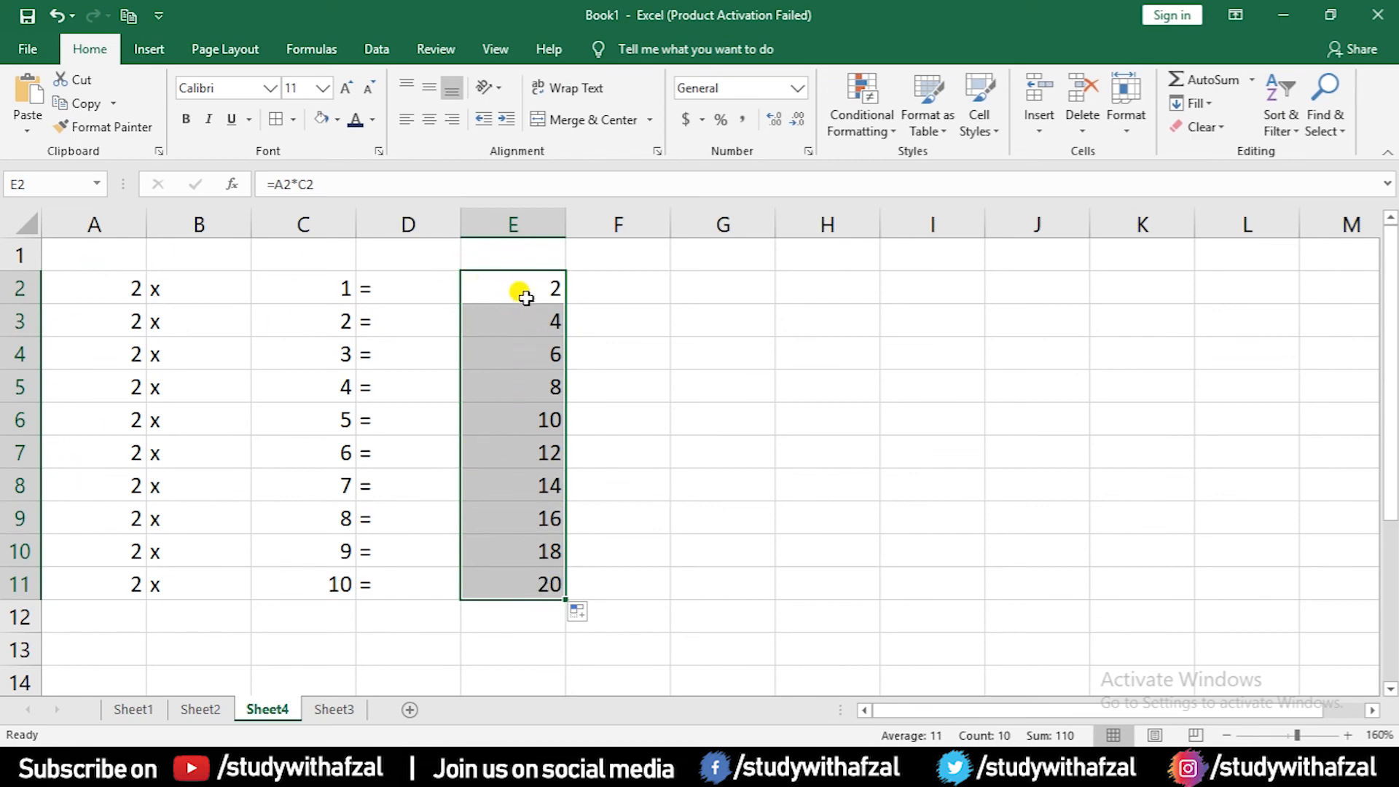
click(505, 290)
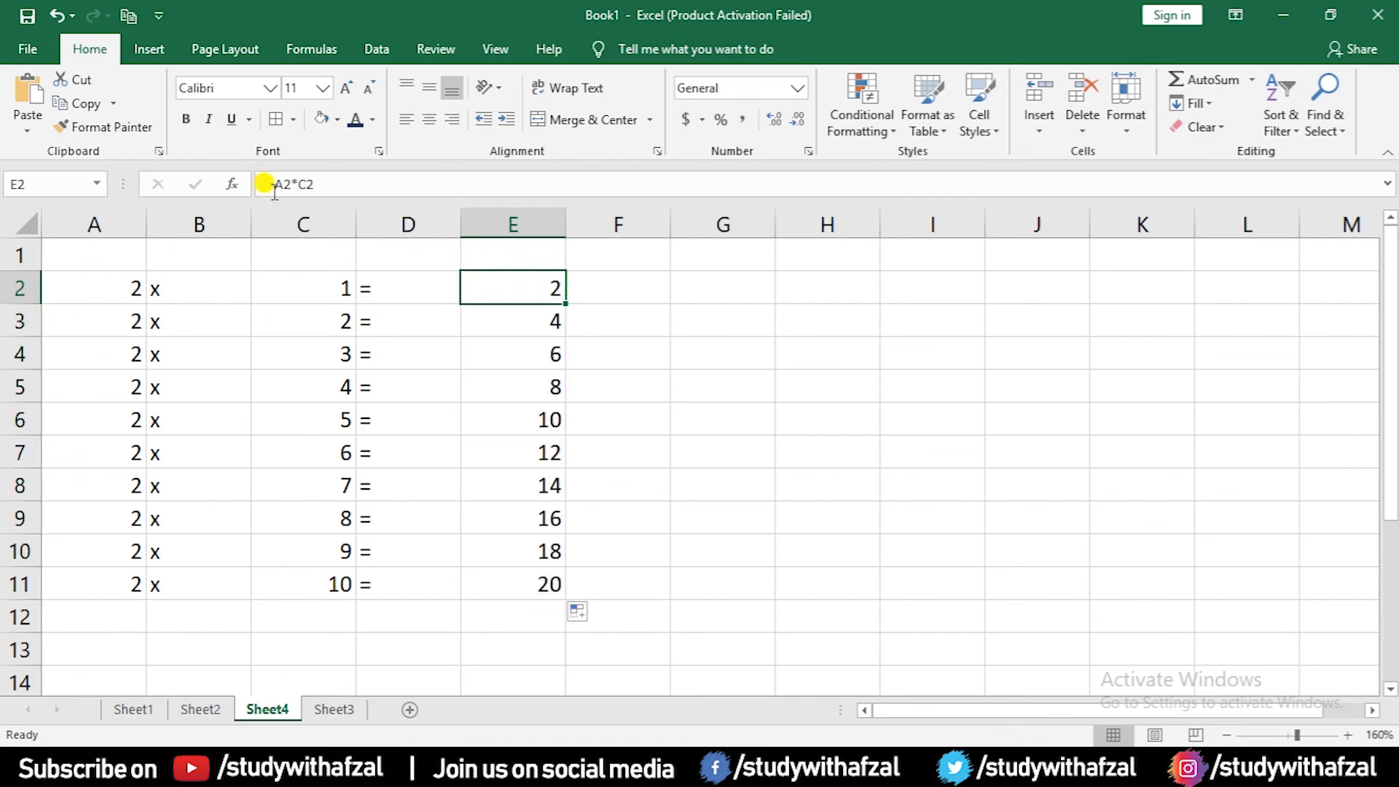
click(508, 320)
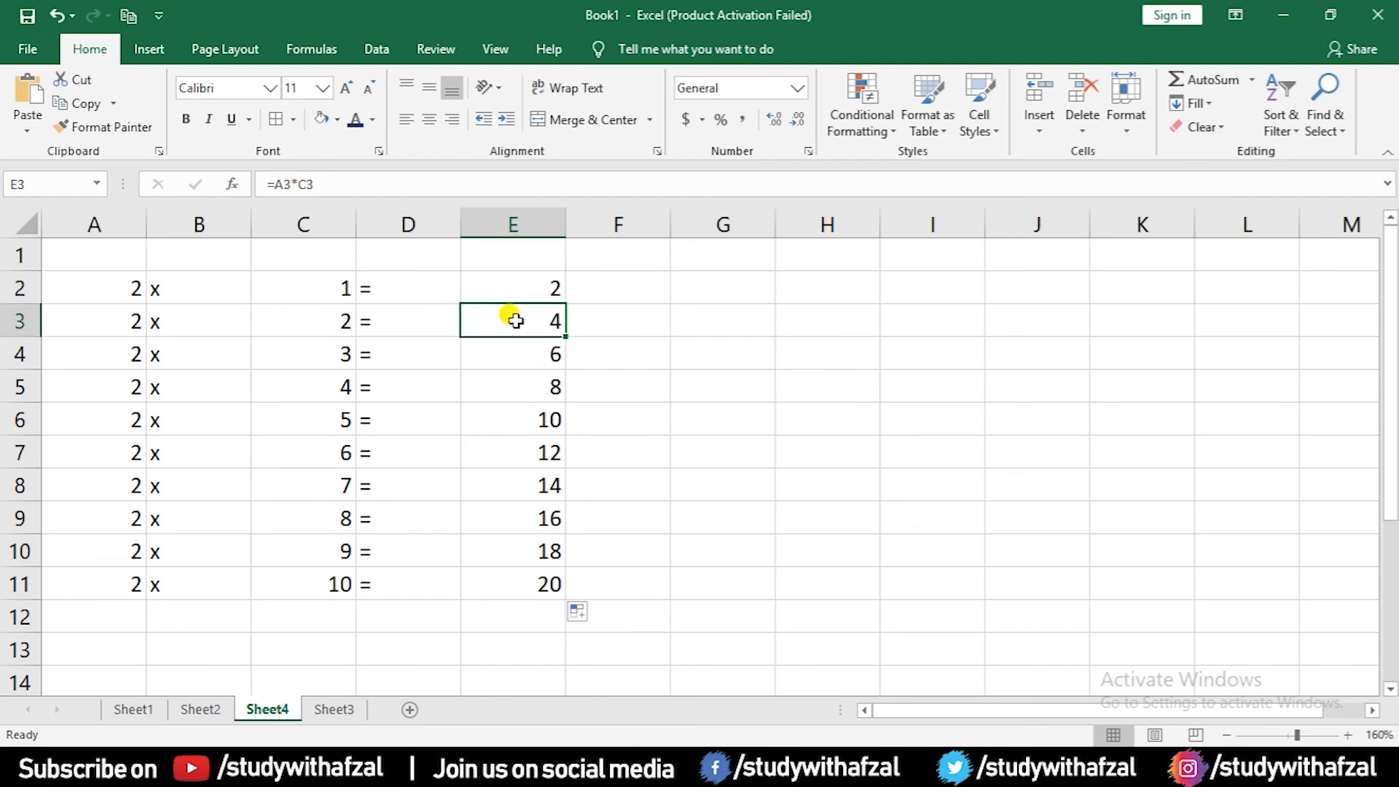
click(525, 352)
click(528, 384)
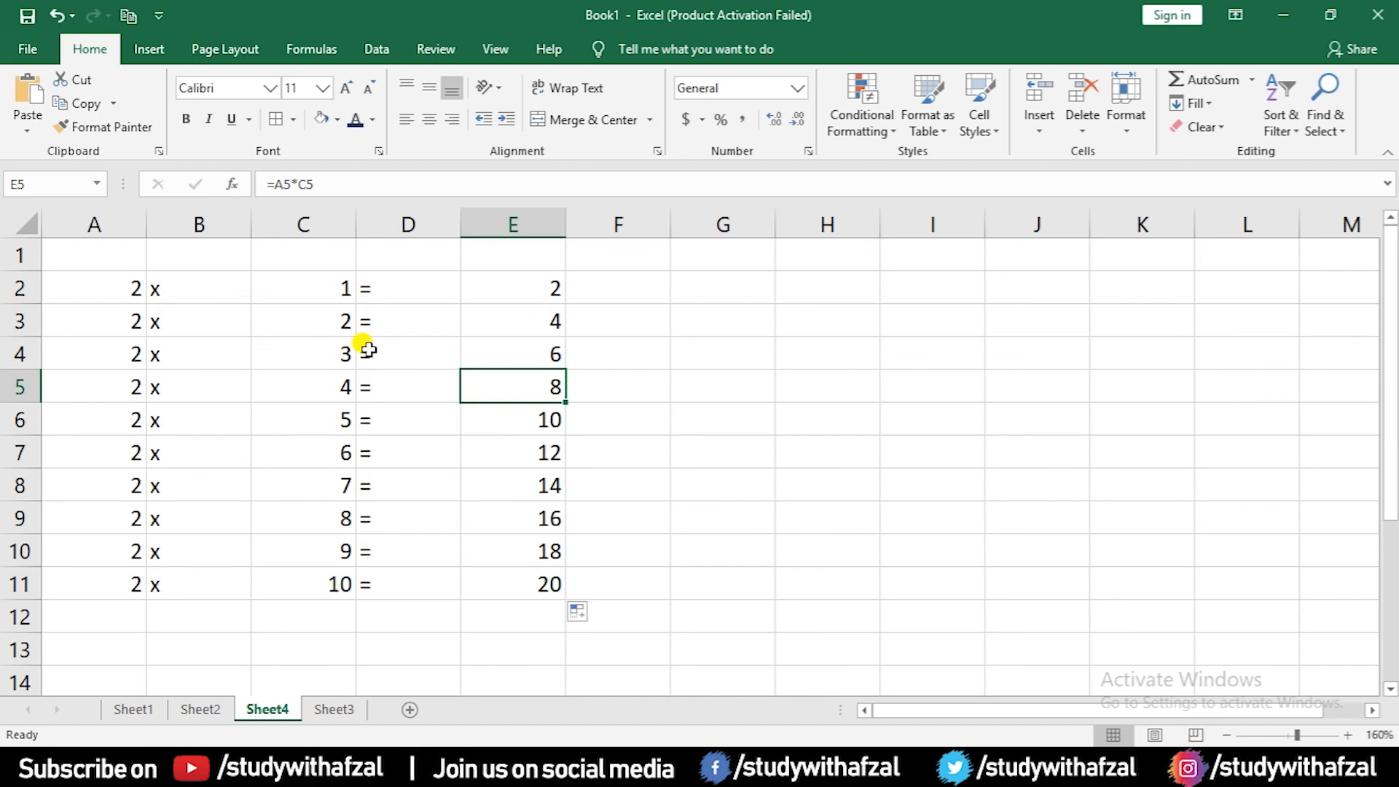
Step: Center the contents of A2:E11 horizontally and vertically
drag(93, 287, 519, 575)
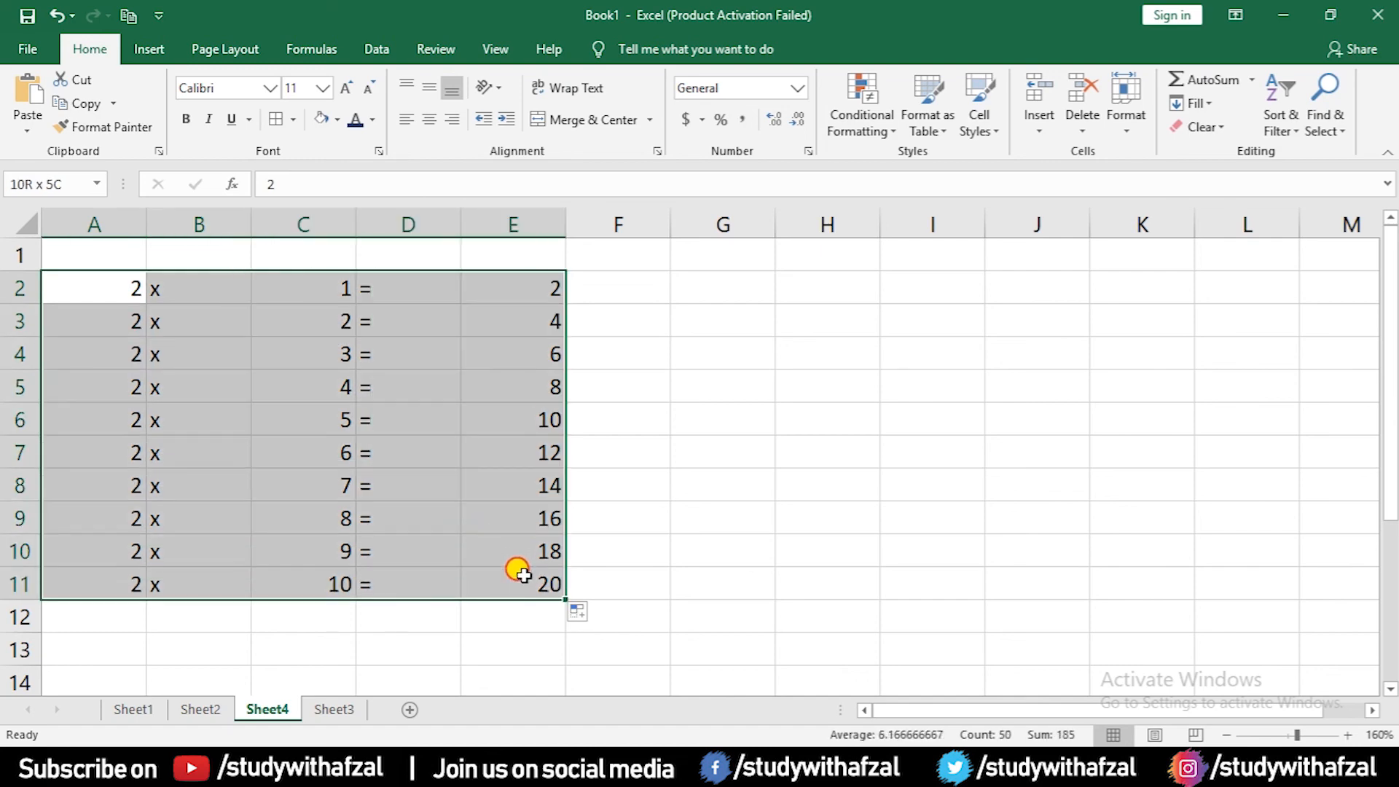
click(431, 119)
click(423, 88)
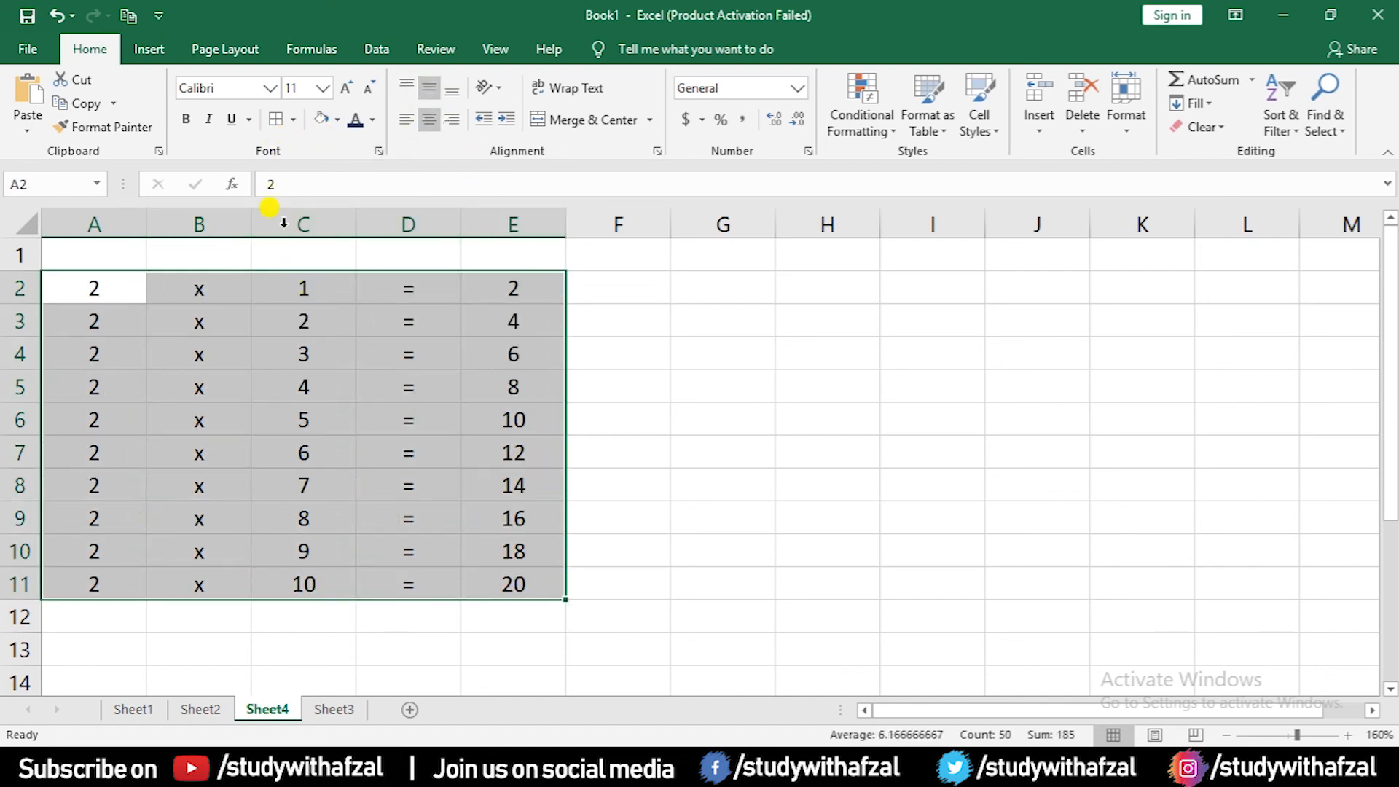
Step: Give A2:E11 a yellow fill and apply All Borders
click(339, 120)
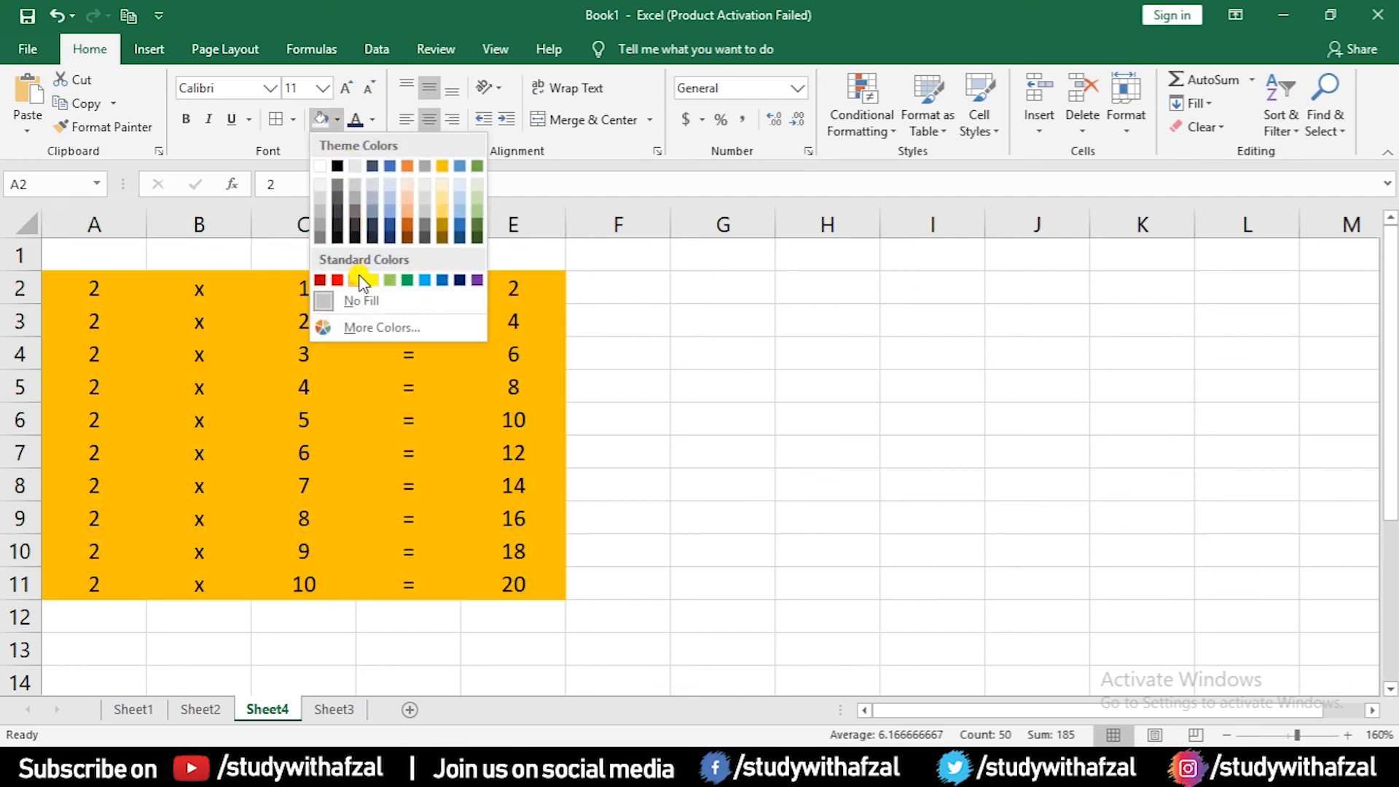
click(363, 278)
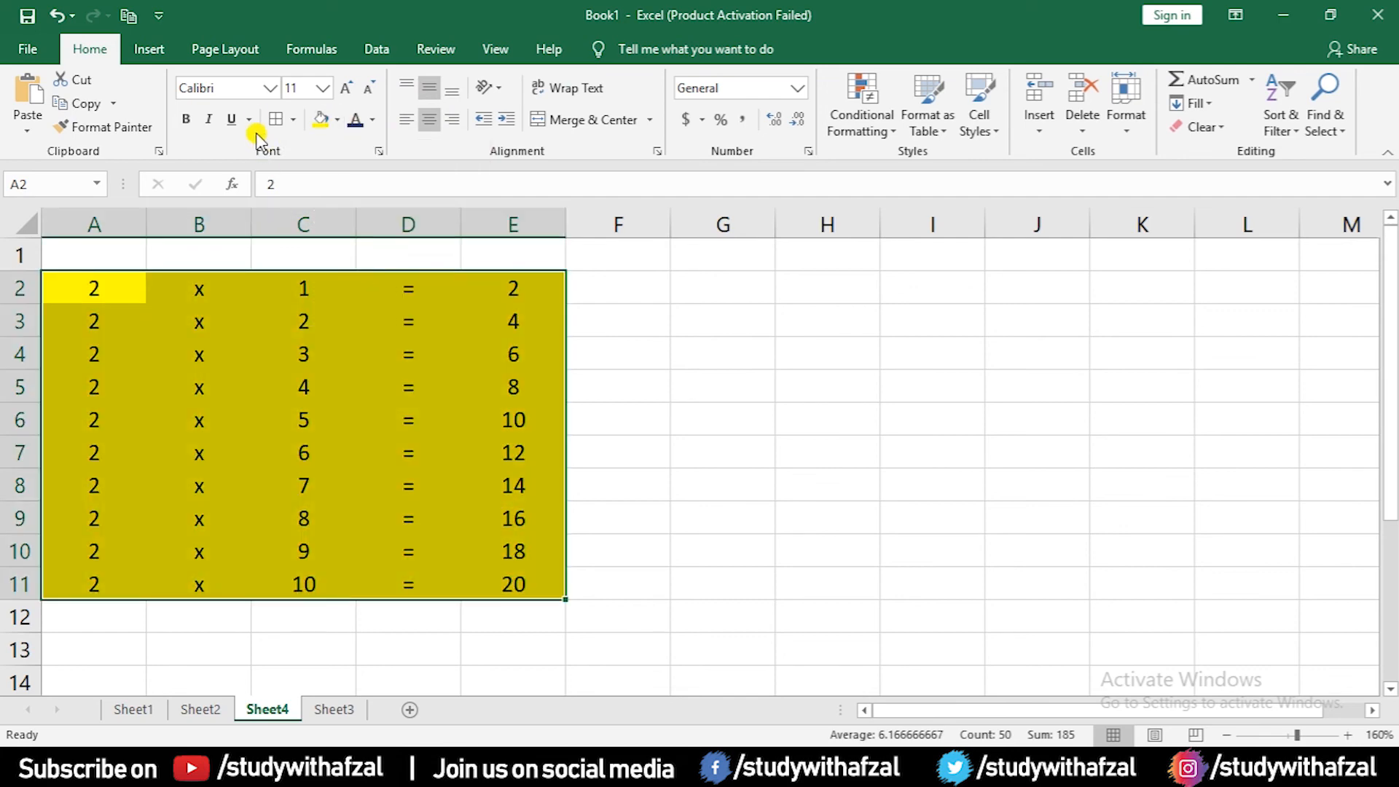
click(292, 119)
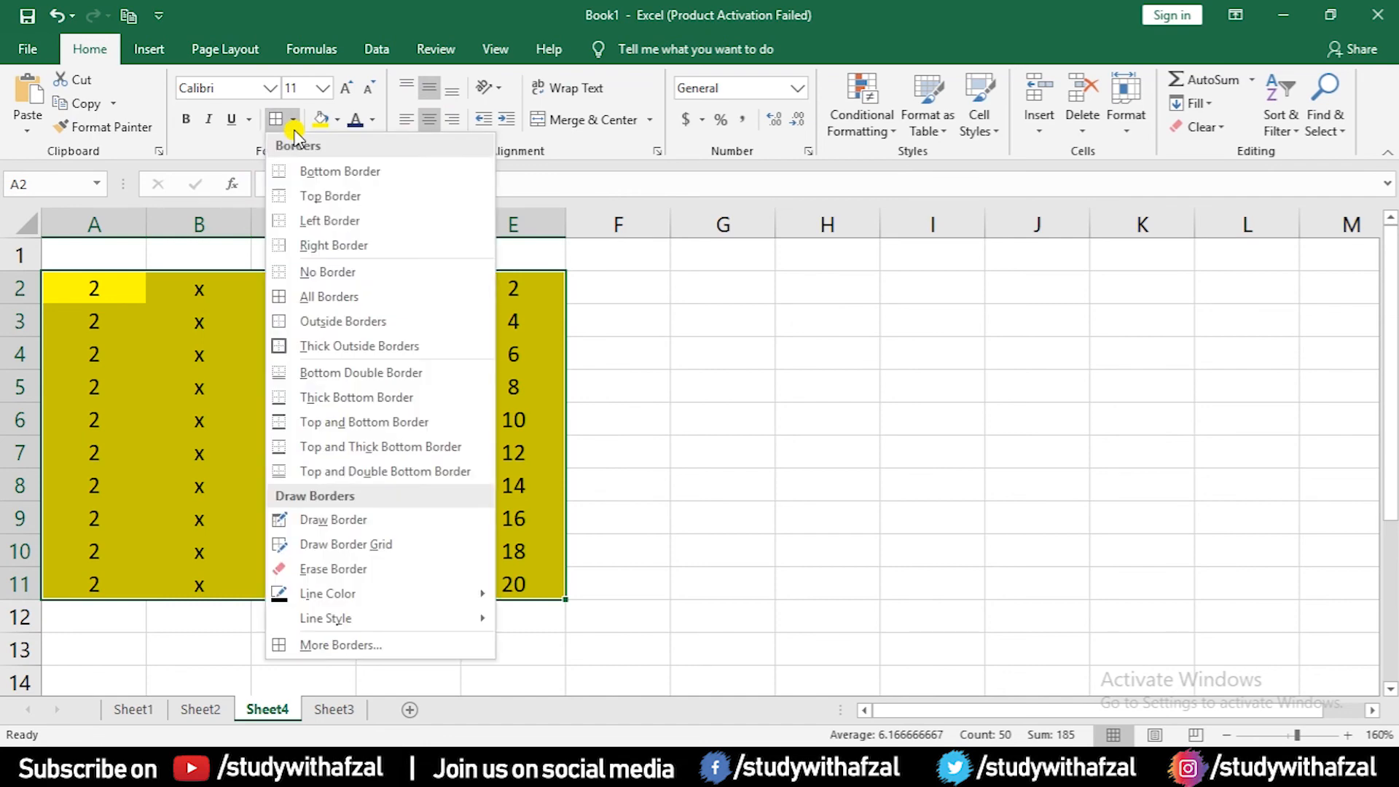
click(326, 294)
click(199, 393)
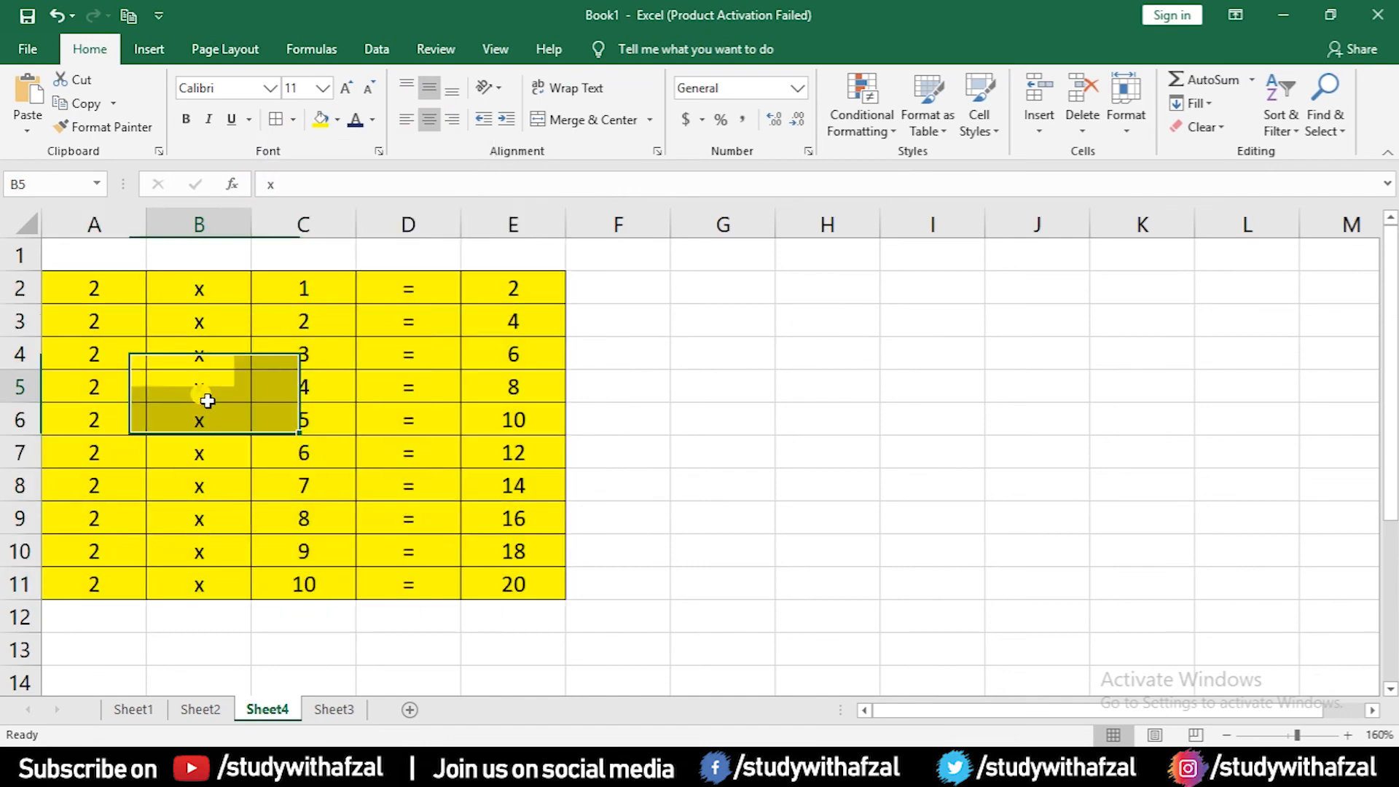
Step: Merge and center A1:E1 above the table and enter the title Table
drag(75, 255, 504, 268)
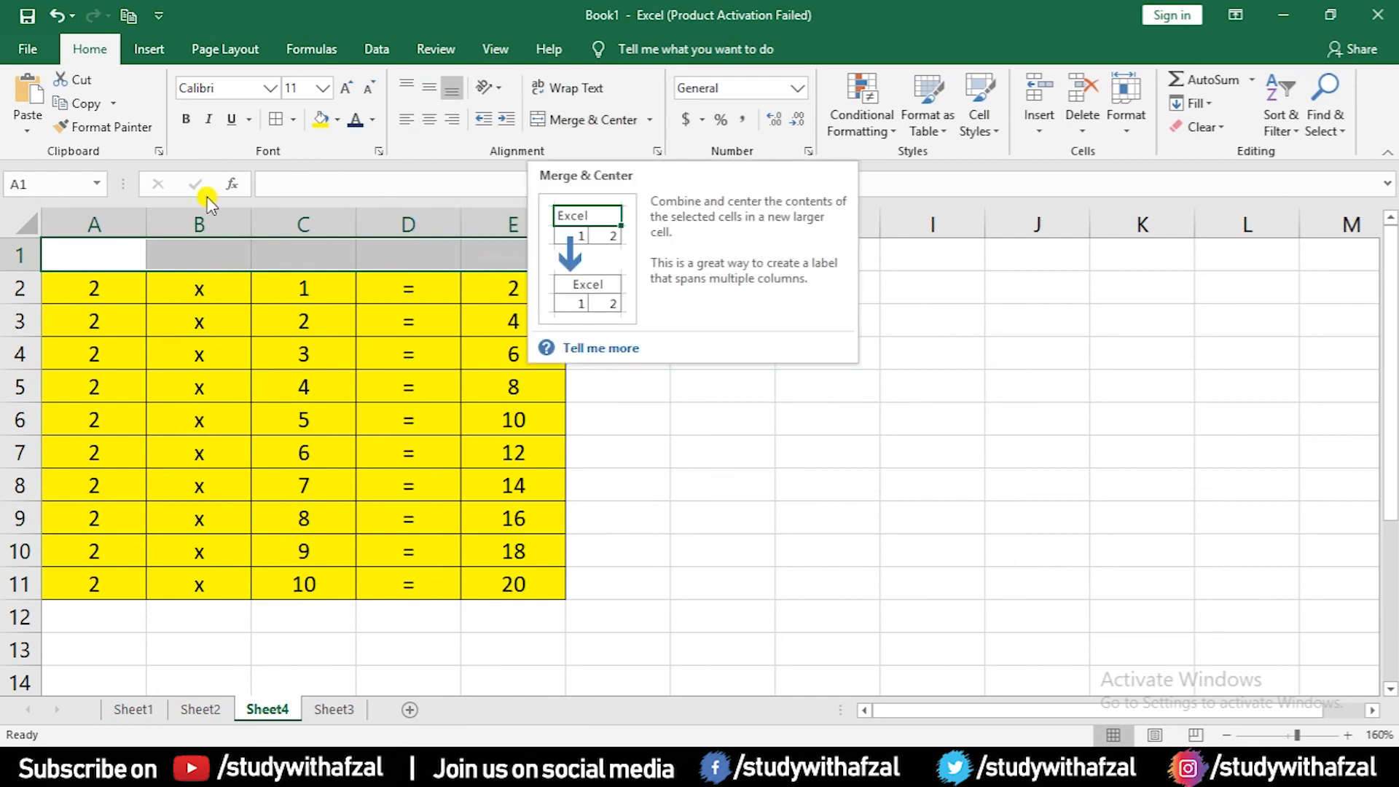
click(559, 128)
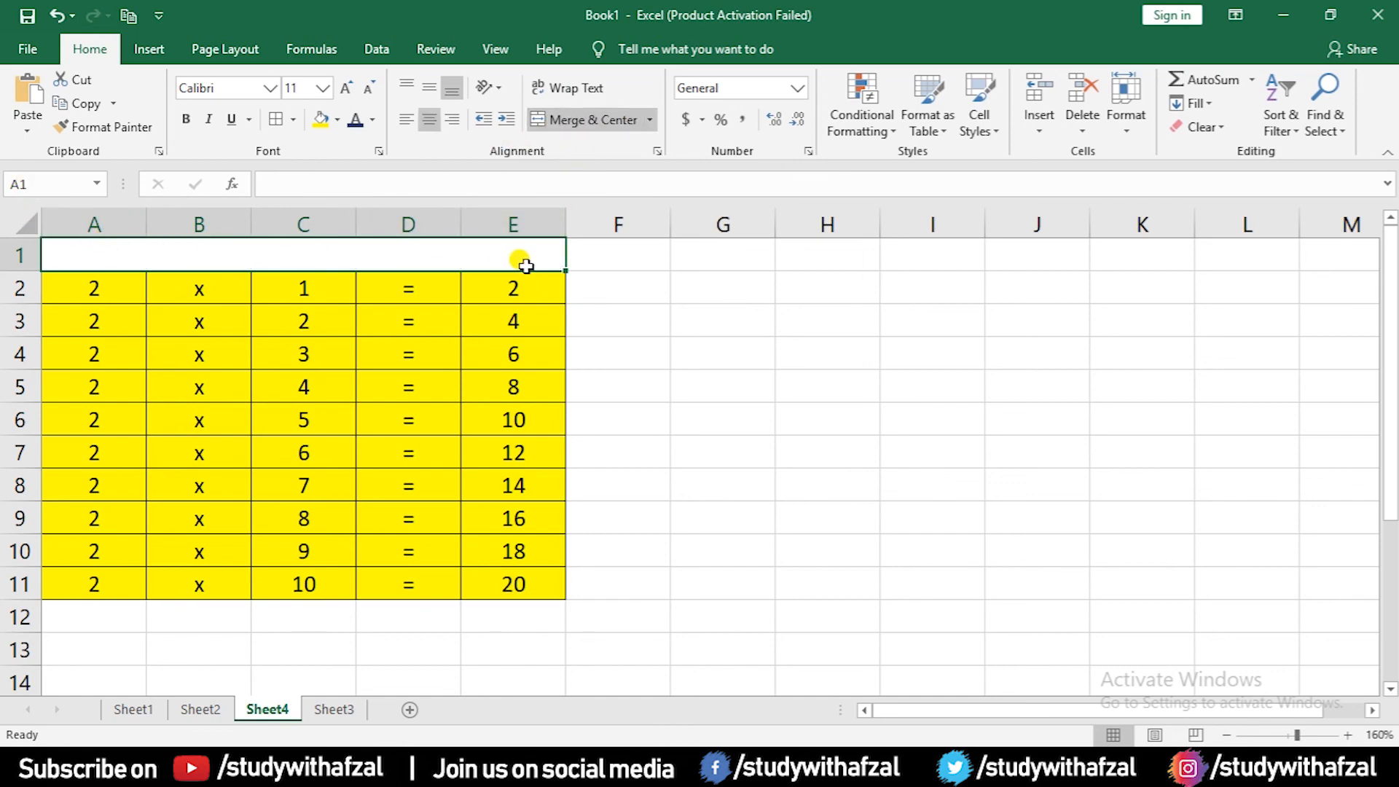
text(Table)
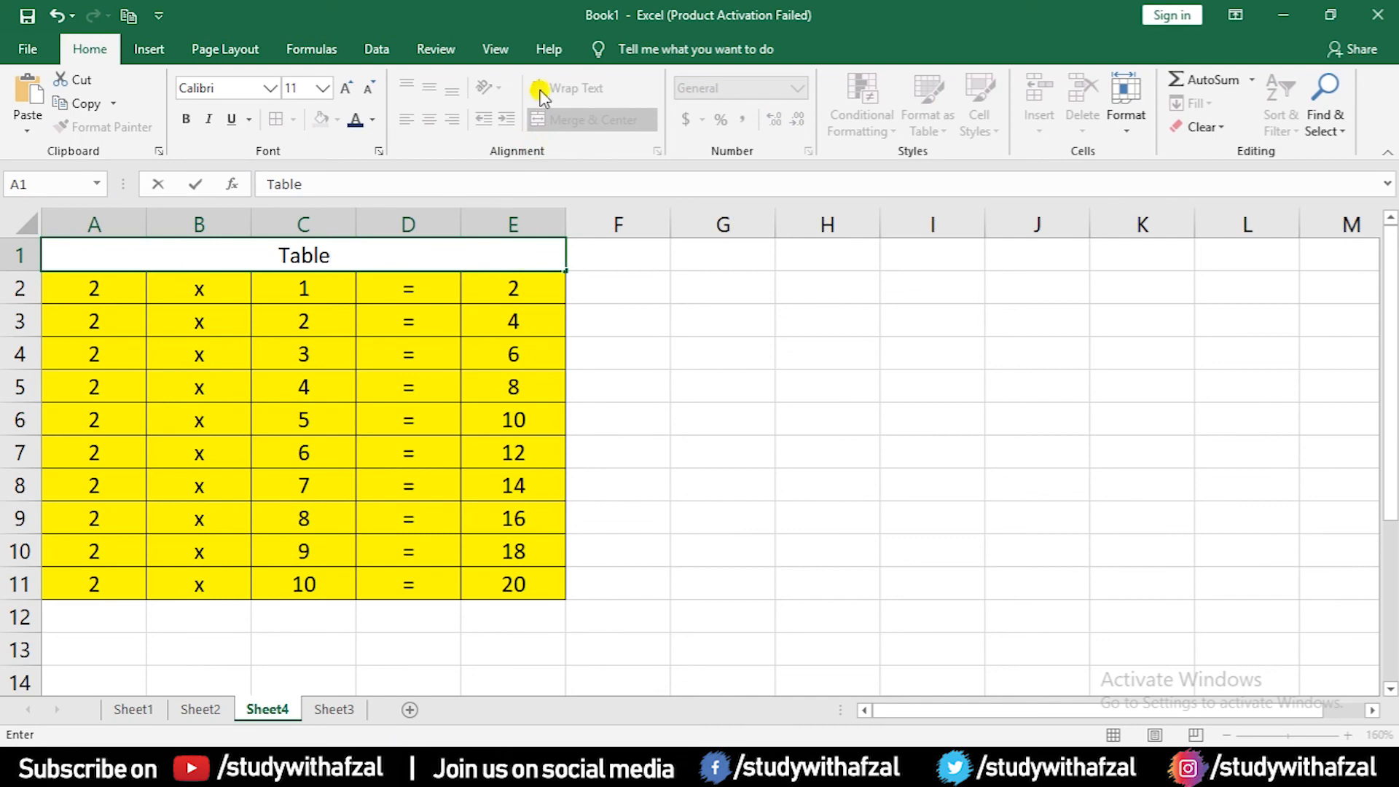
click(641, 278)
Step: Format the title in A1 as 14-point bold italic
click(490, 256)
click(352, 91)
click(352, 91)
click(186, 119)
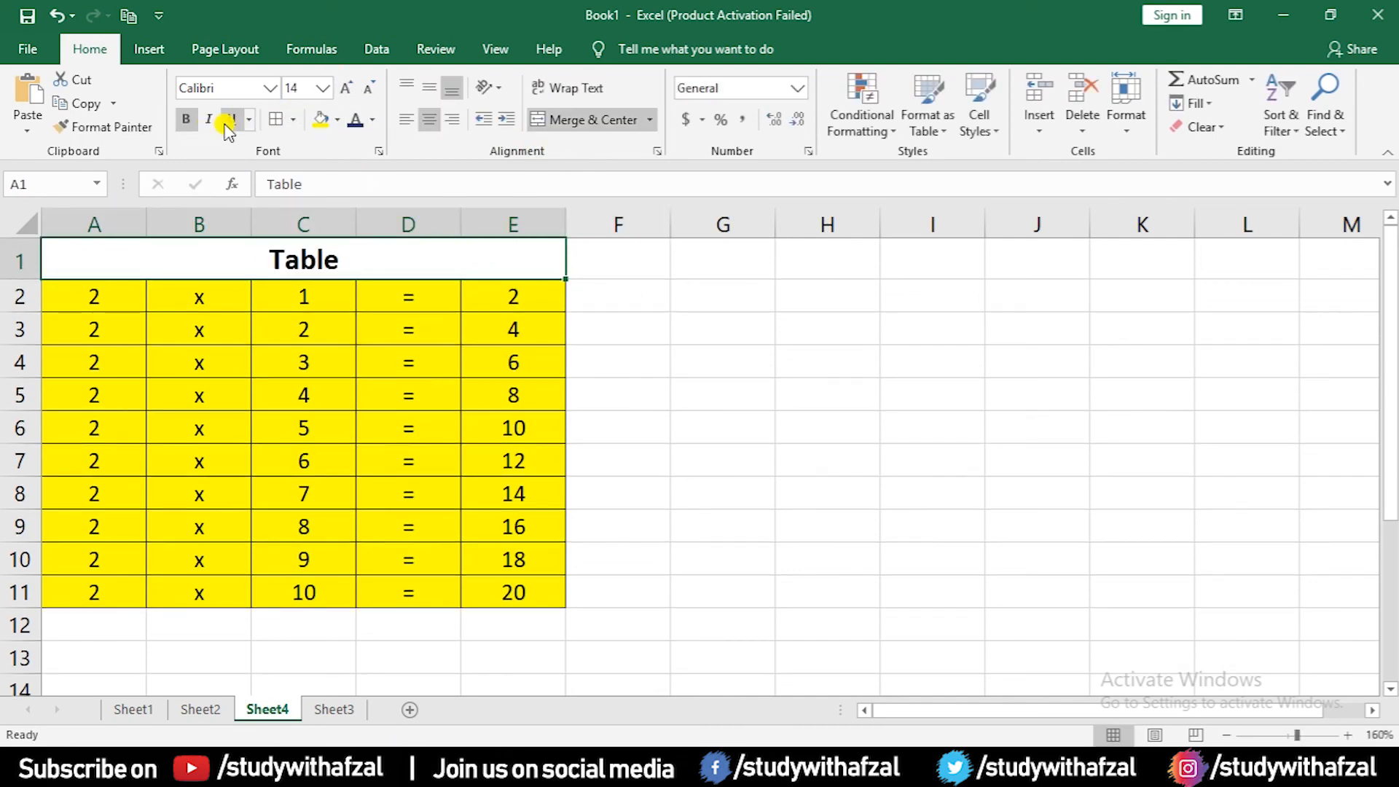
click(219, 122)
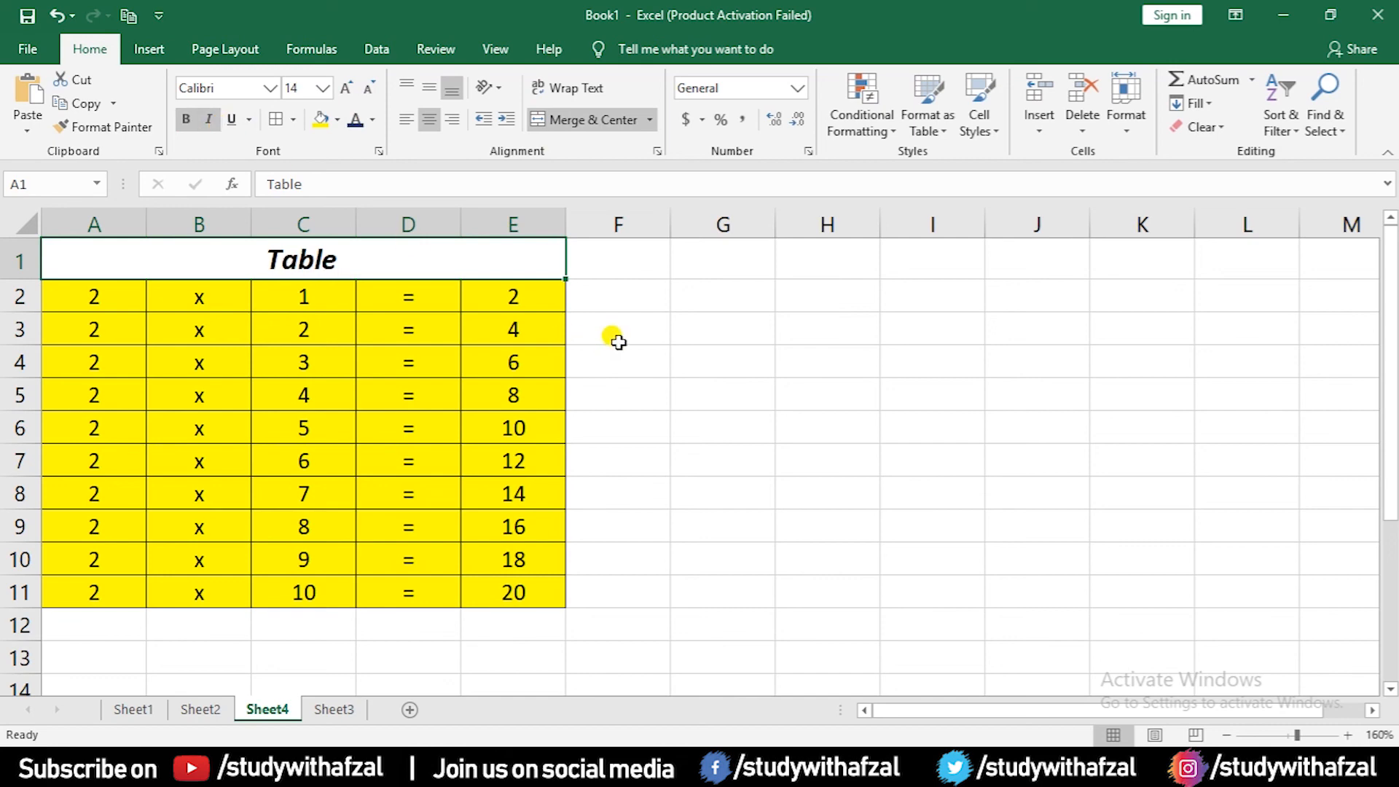
click(612, 334)
Step: Change the multiplicand in A2 to 50 and copy it down to A11
click(132, 299)
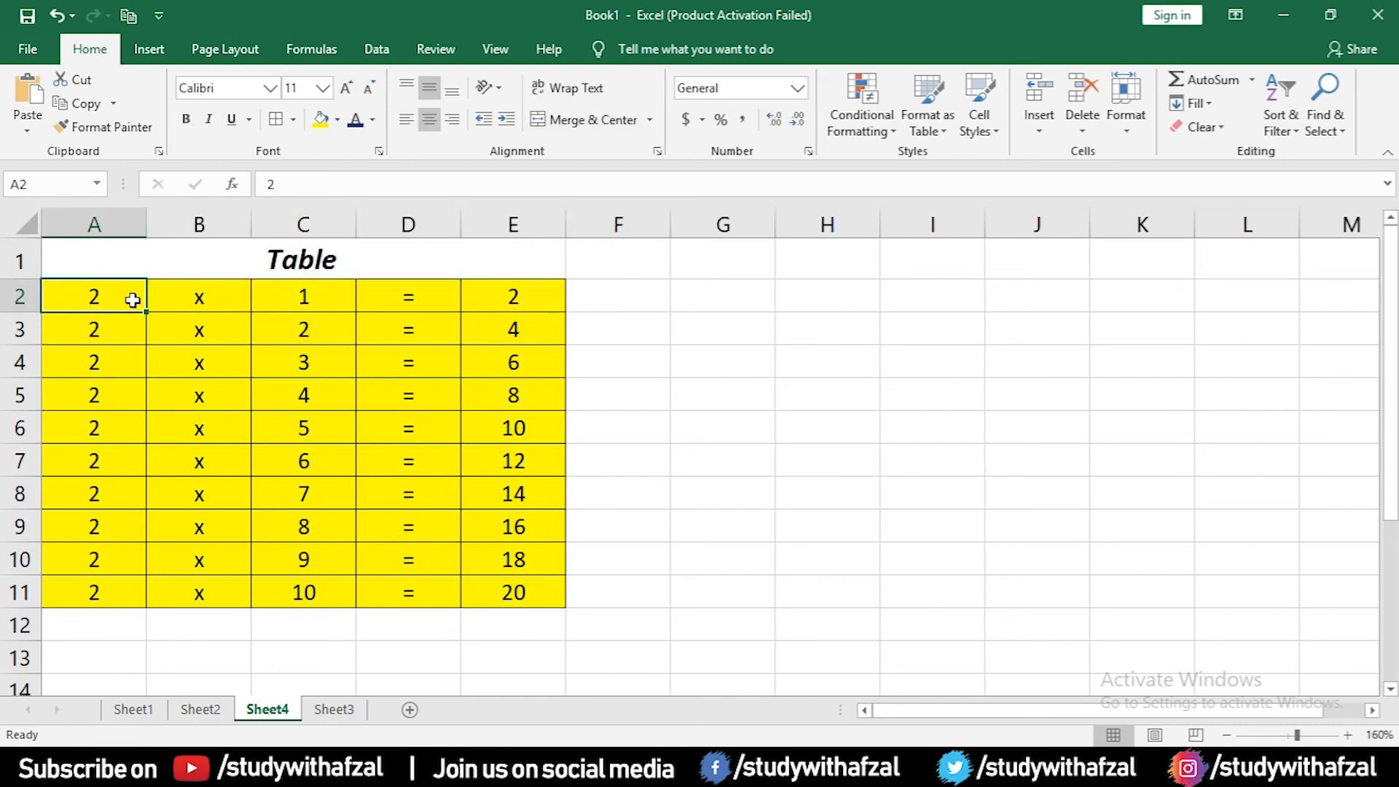
text(50)
key(Return)
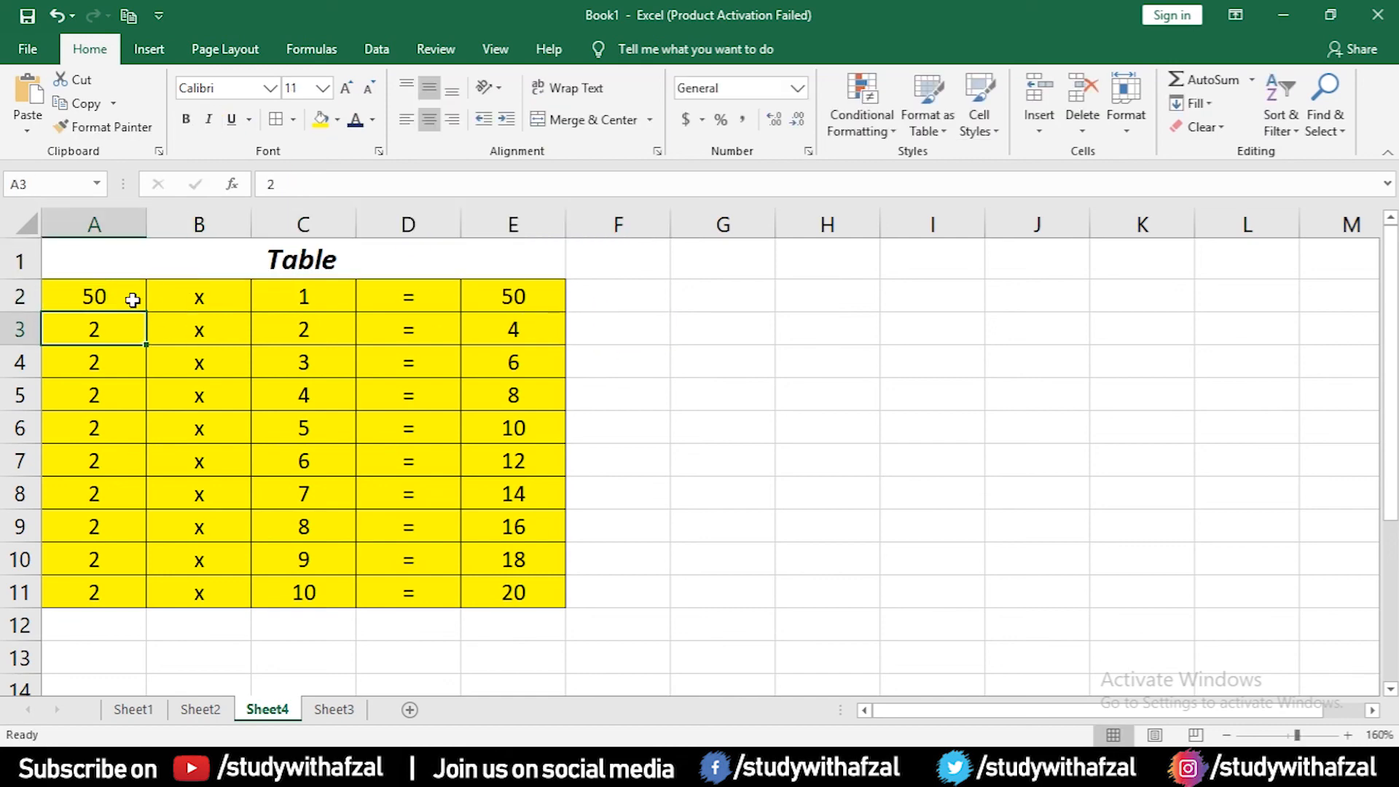
click(132, 299)
drag(147, 312, 127, 600)
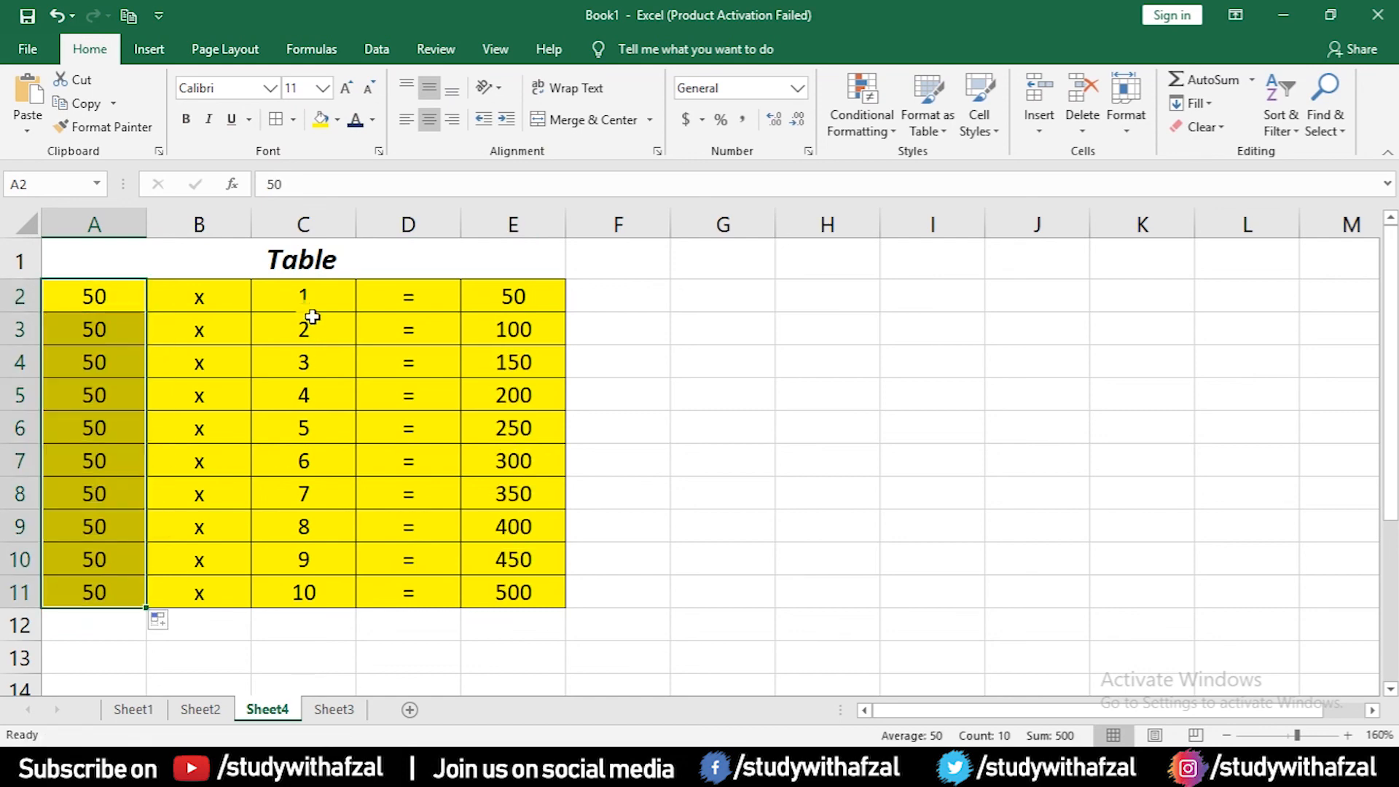
Step: Enter 15 and 16 in C2:C3 and extend the pair down to C11 to produce multipliers 15 to 24
click(323, 289)
text(1)
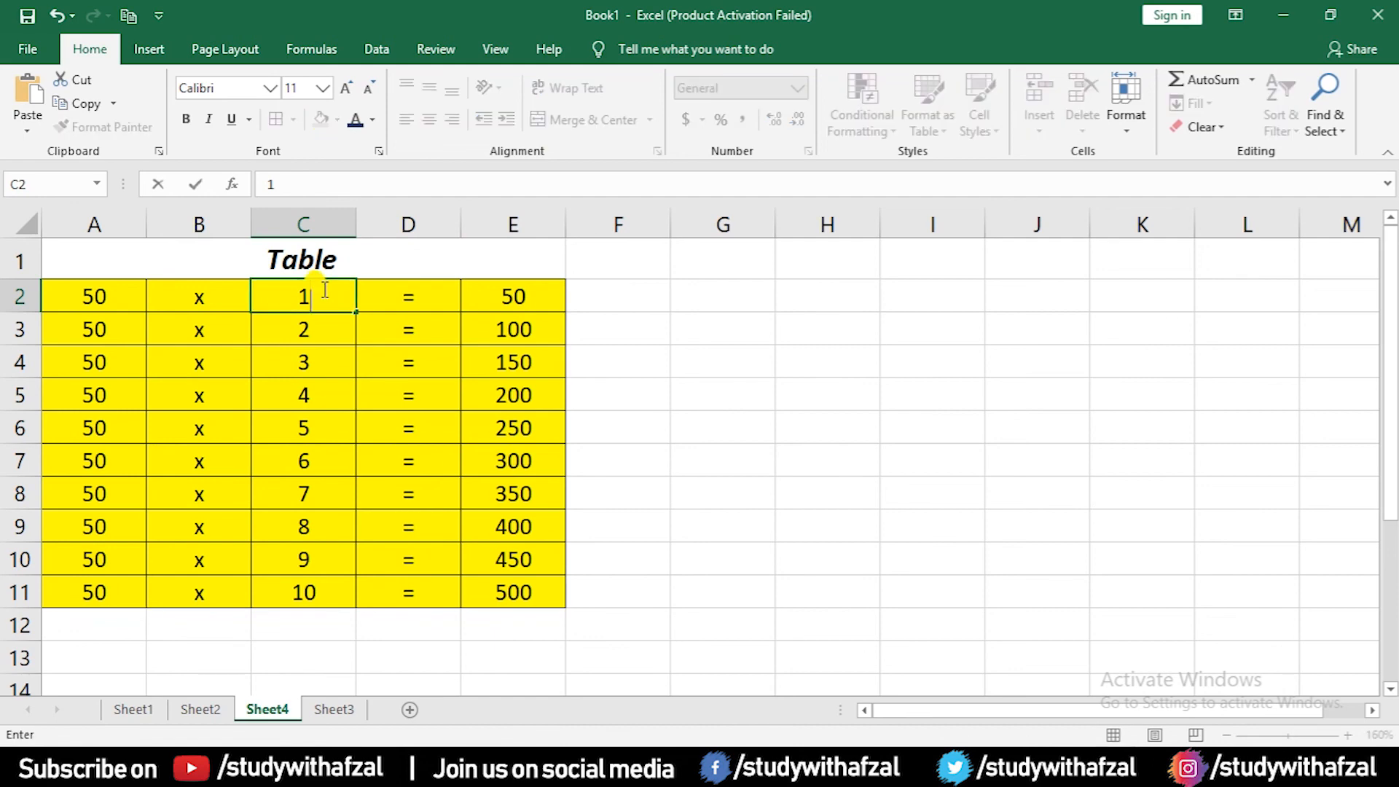
text(5)
key(Return)
text(16)
key(Return)
drag(323, 289, 339, 609)
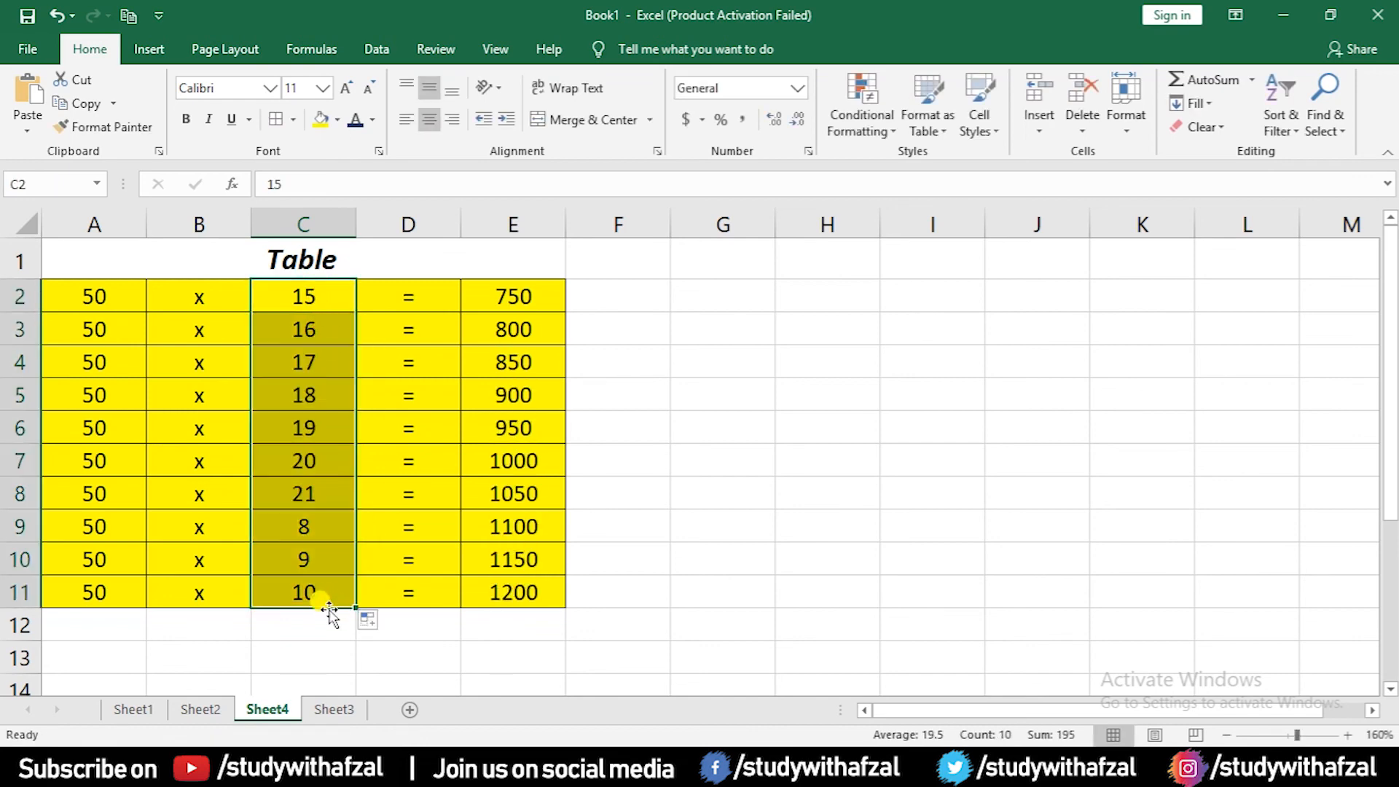
click(312, 649)
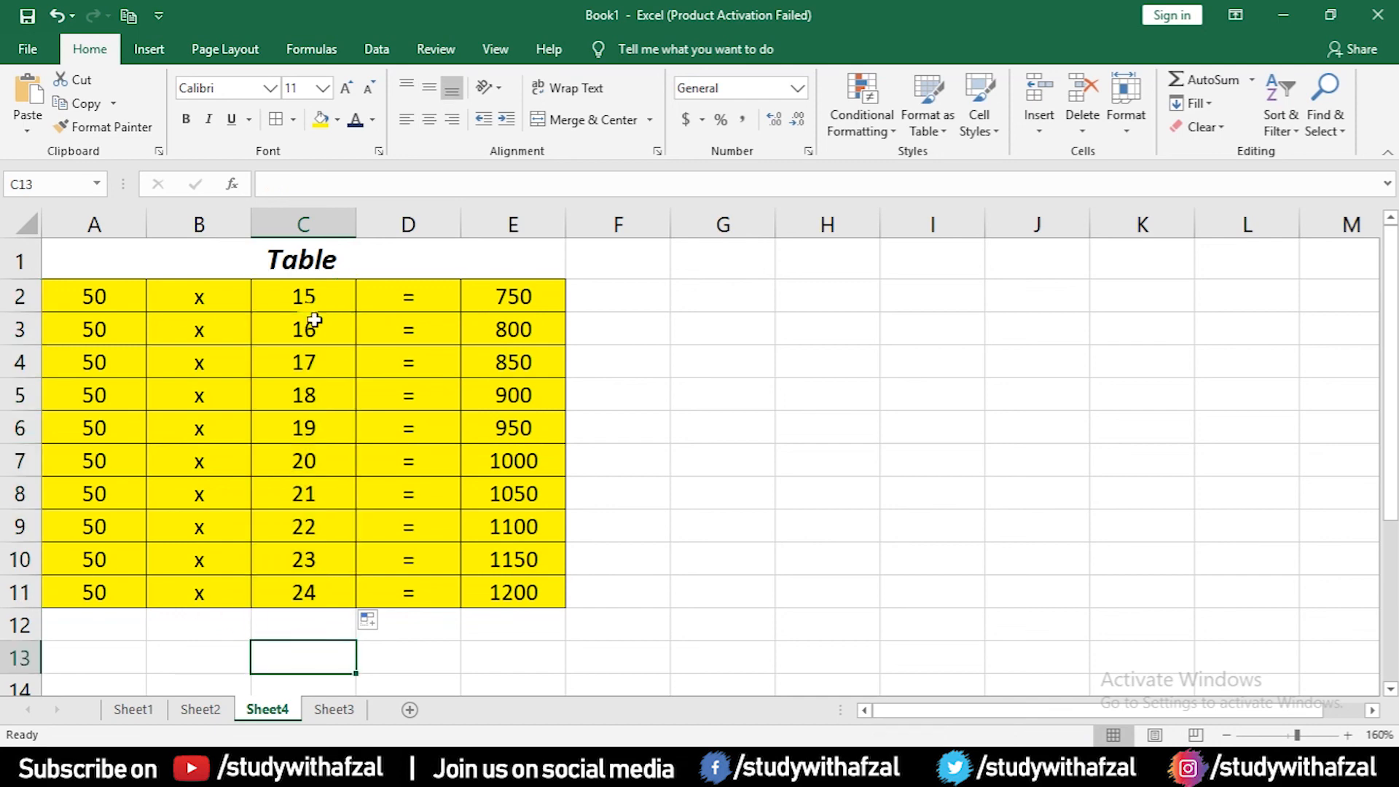